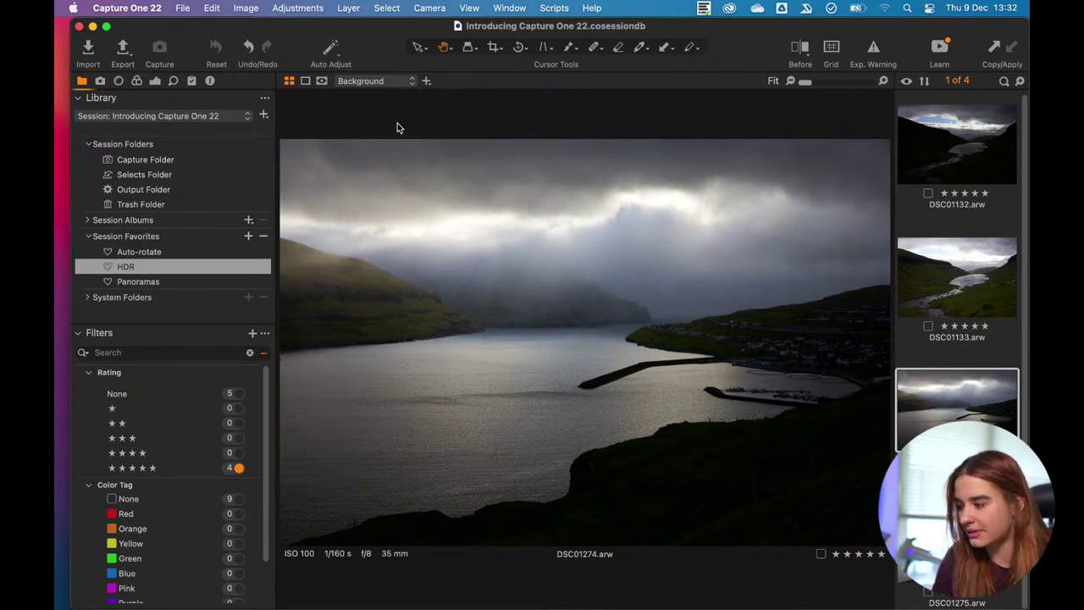
# - In the Show/Hide Metadata Filters list, uncheck Keywords and check Exported
pyautogui.scroll(-1, 267, 394)
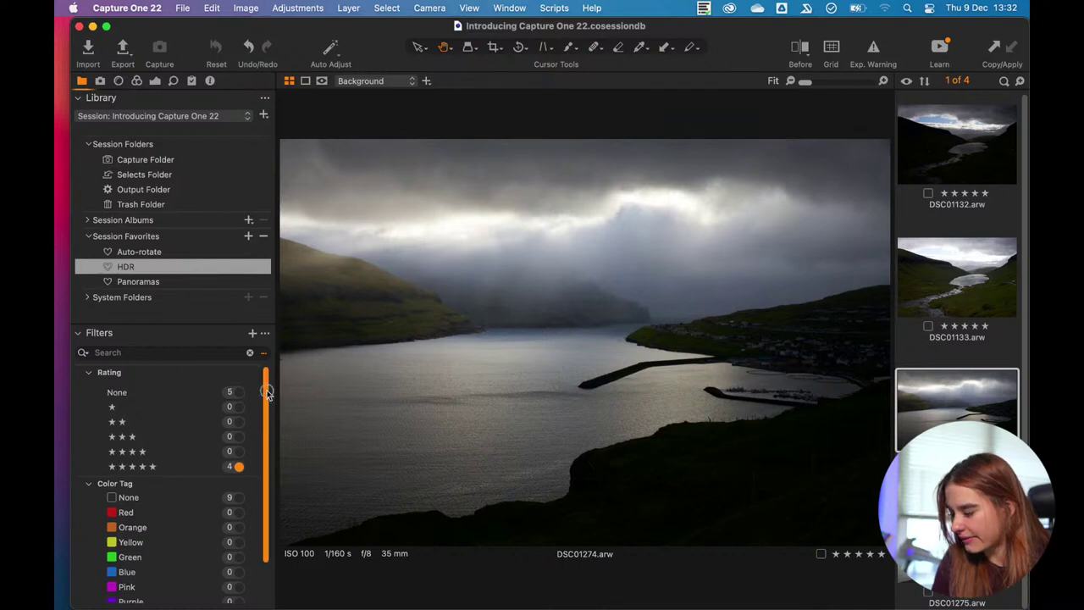
pyautogui.scroll(-3, 264, 440)
pyautogui.scroll(3, 263, 432)
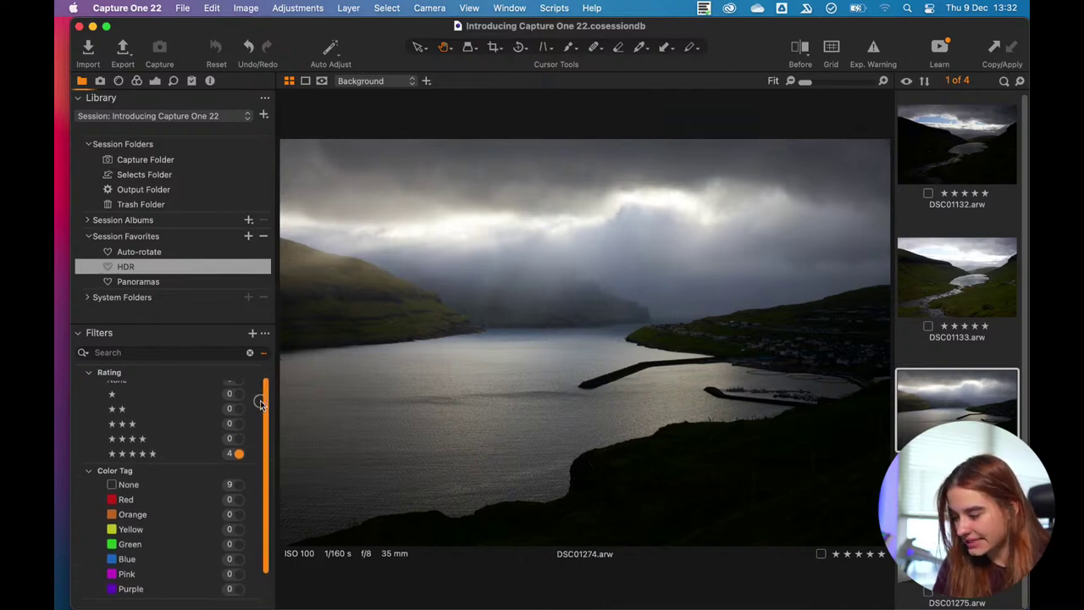
pyautogui.scroll(-3, 268, 406)
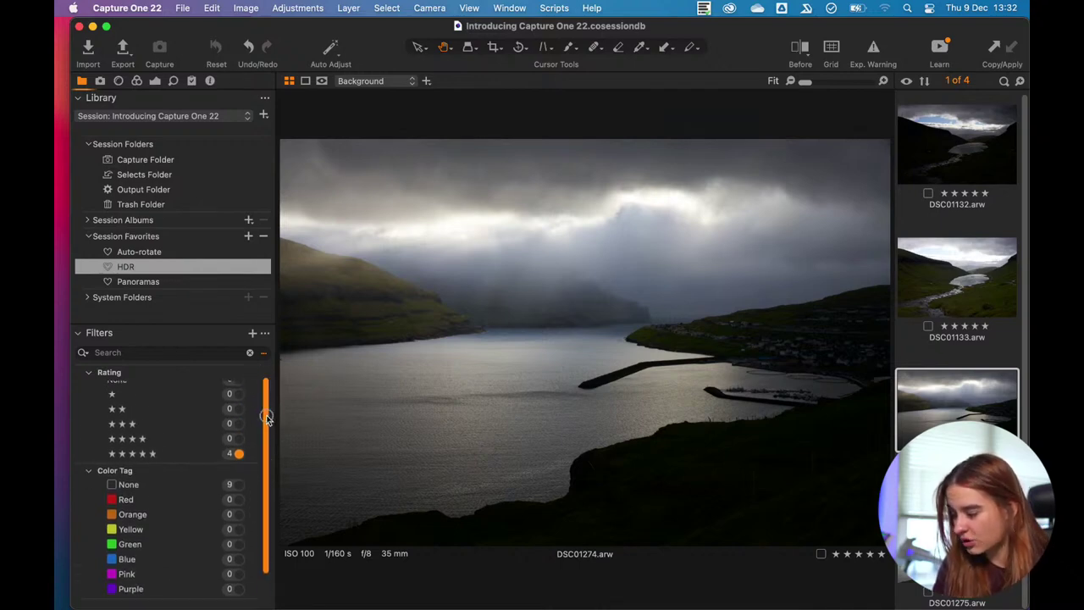
pyautogui.click(252, 335)
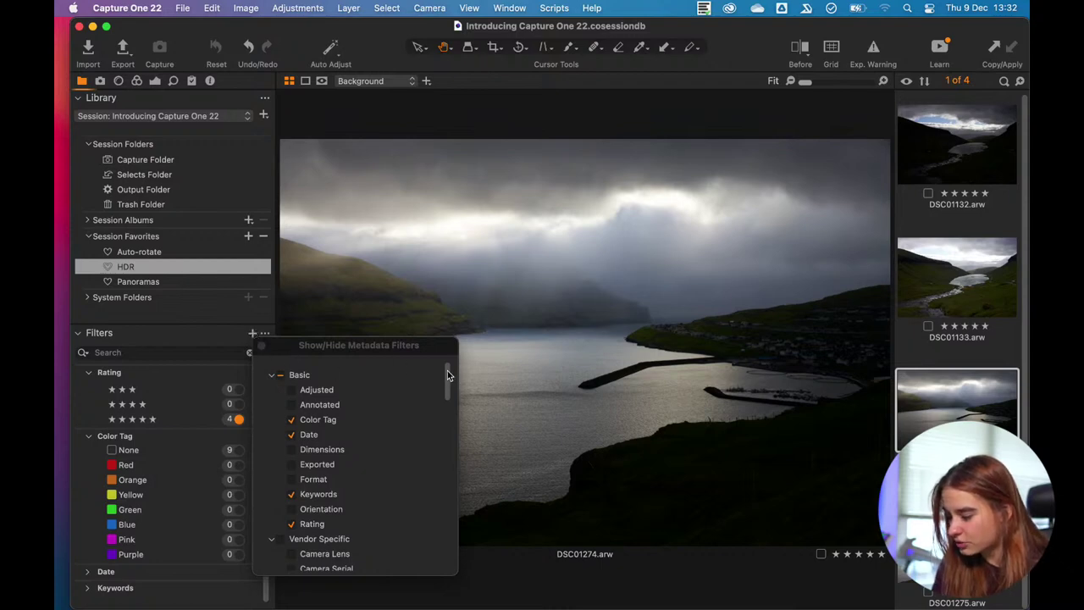
pyautogui.scroll(-4, 449, 375)
pyautogui.scroll(4, 446, 381)
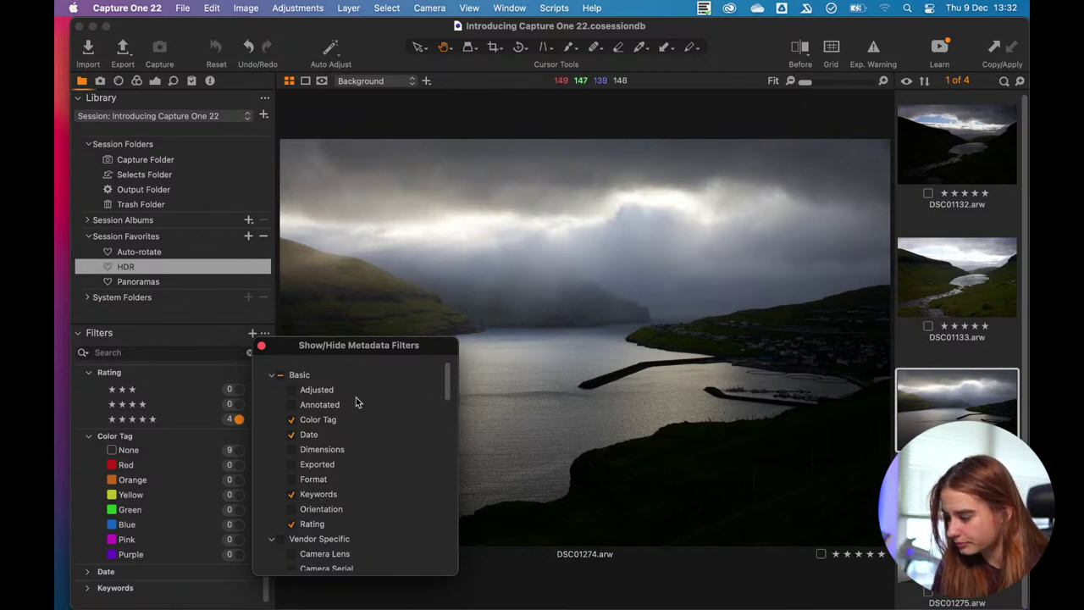
pyautogui.scroll(-5, 448, 386)
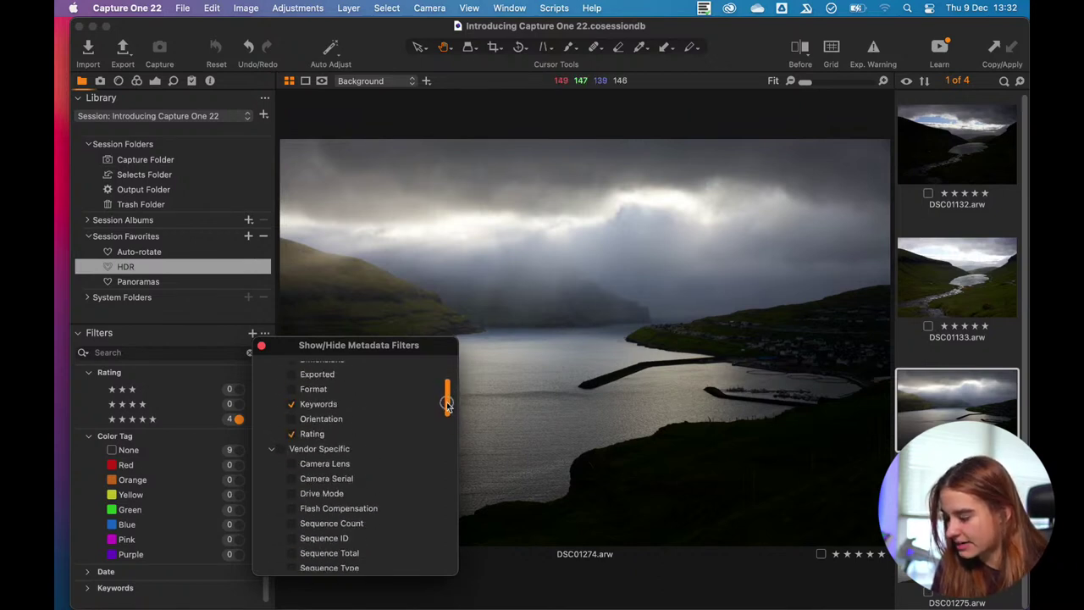
pyautogui.click(292, 410)
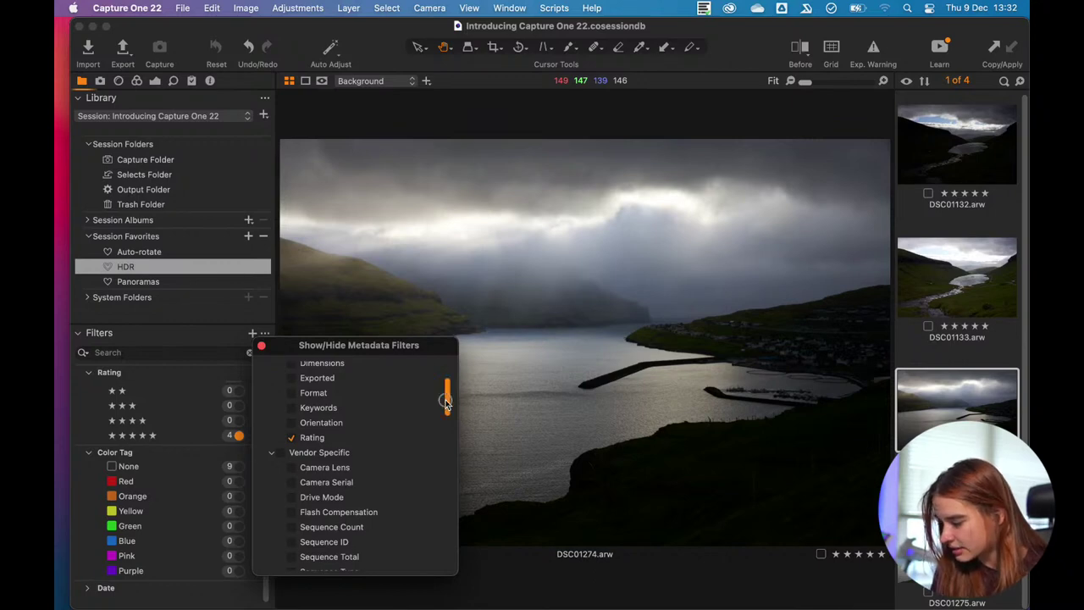
pyautogui.moveTo(447, 404); pyautogui.dragTo(448, 383)
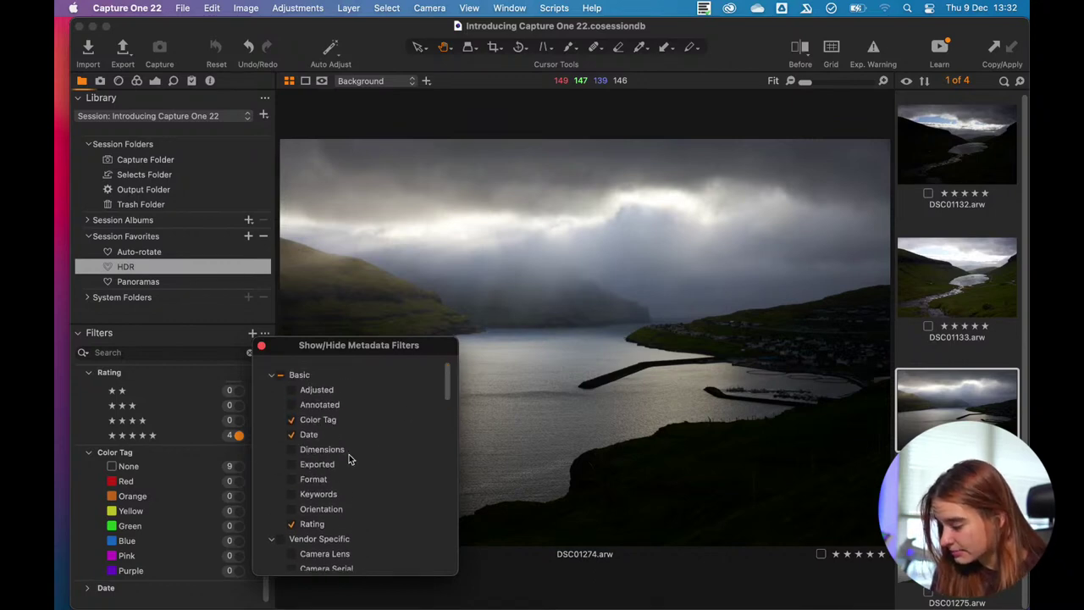
pyautogui.click(294, 465)
# - Briefly filter to images with no color tag, return to five-star images, and close the list
pyautogui.scroll(-2, 447, 395)
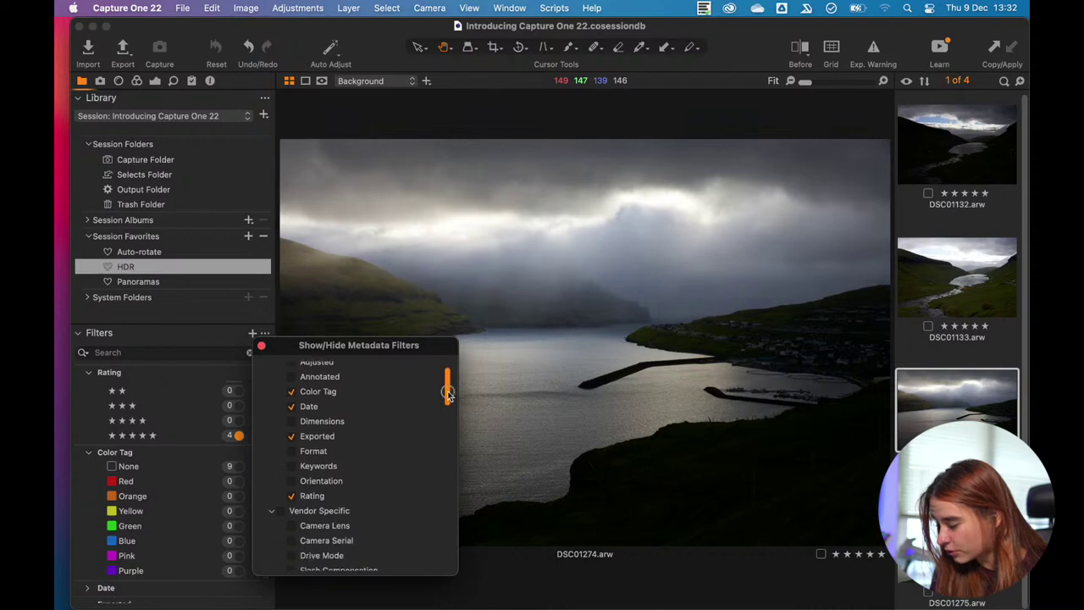
pyautogui.click(237, 466)
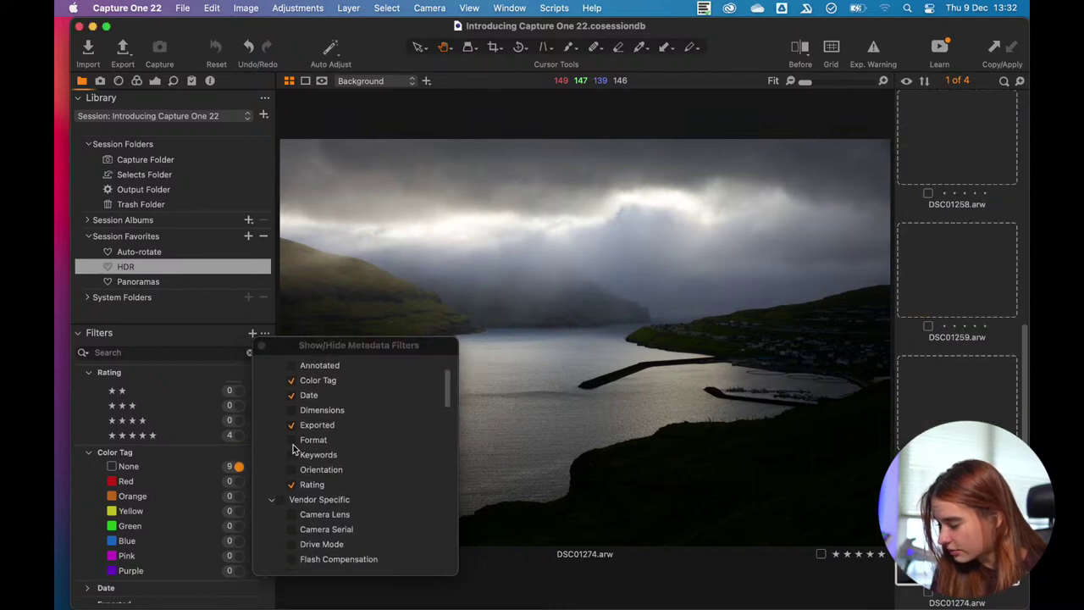
pyautogui.click(240, 436)
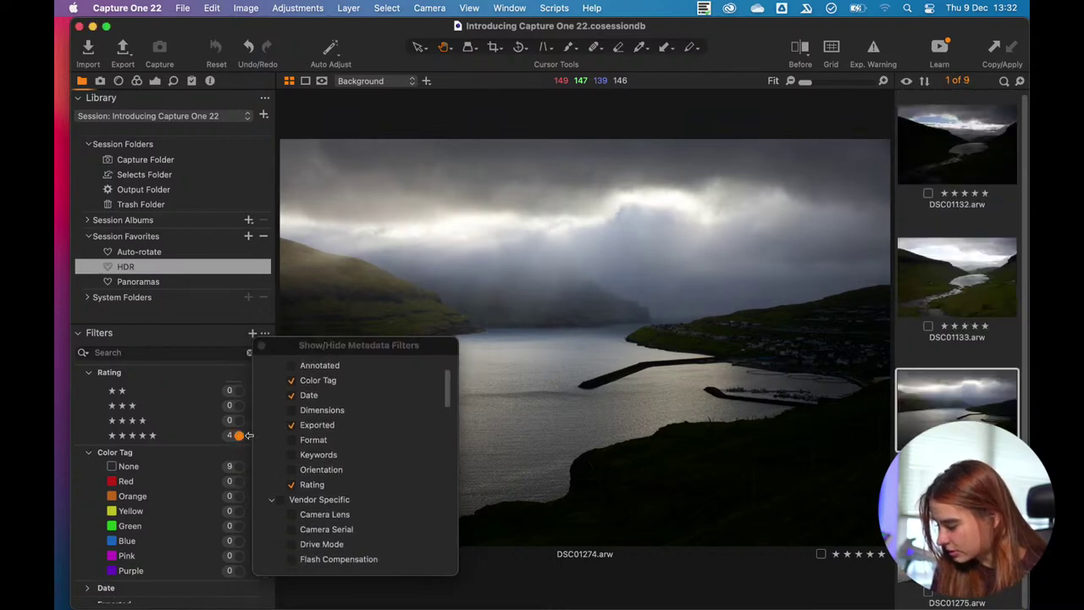
pyautogui.click(262, 347)
pyautogui.scroll(-2, 259, 466)
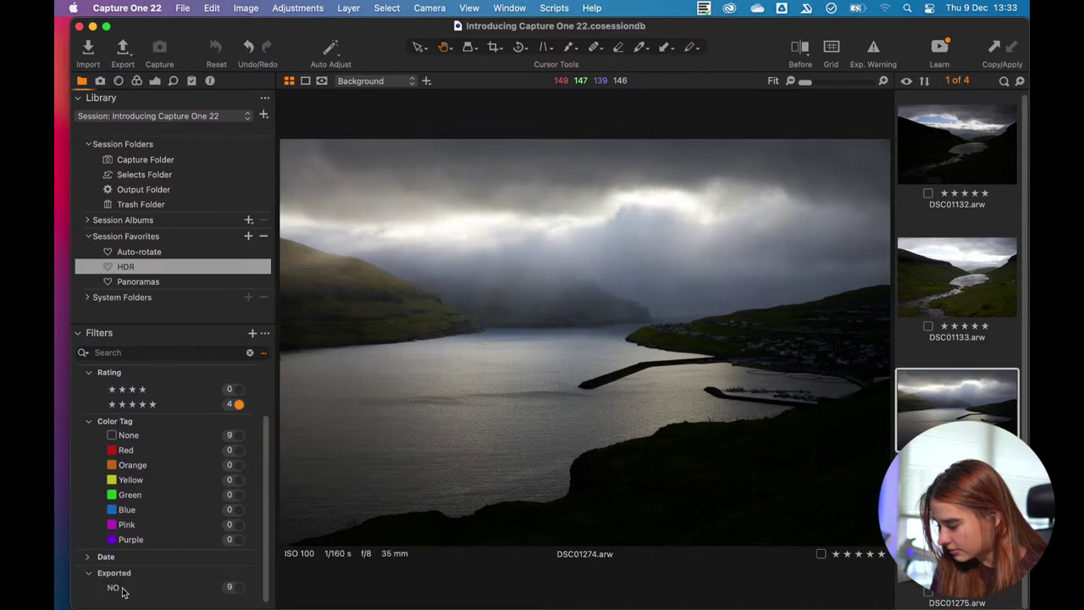
pyautogui.click(230, 589)
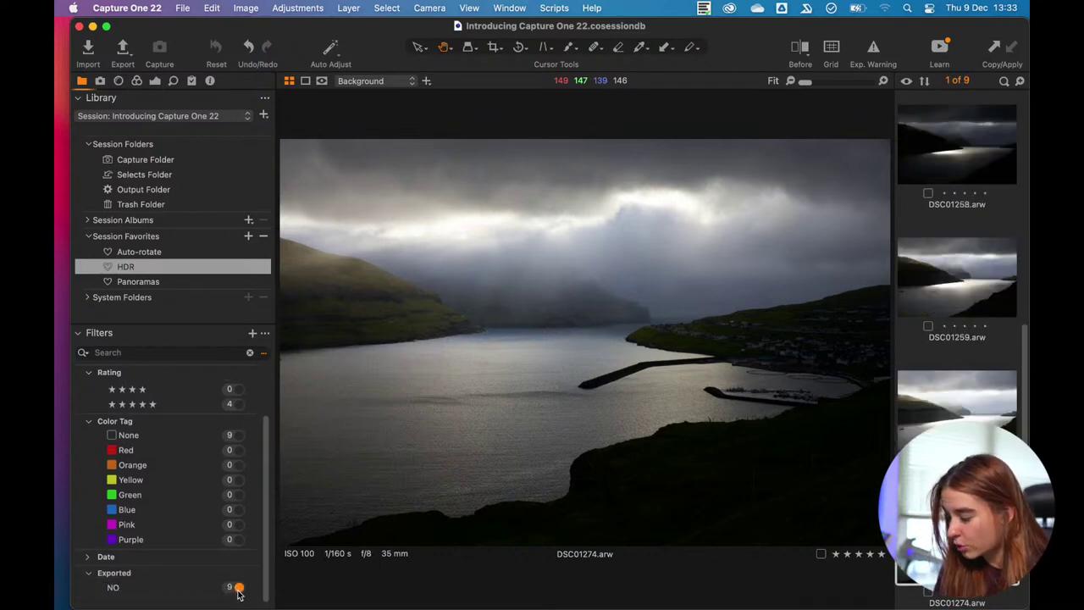
pyautogui.click(239, 588)
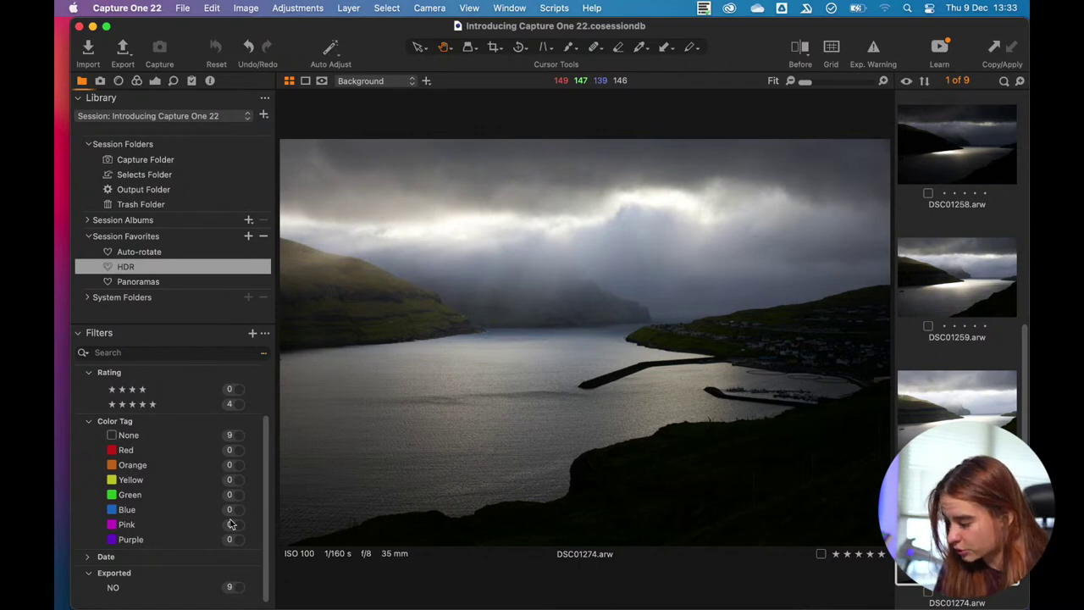
pyautogui.click(236, 407)
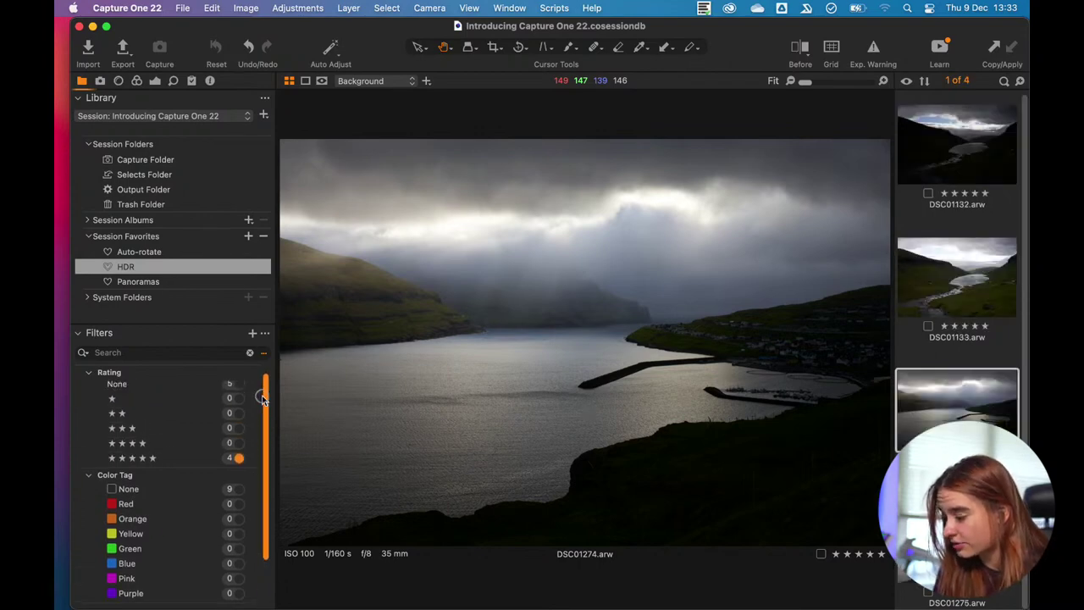
pyautogui.click(251, 335)
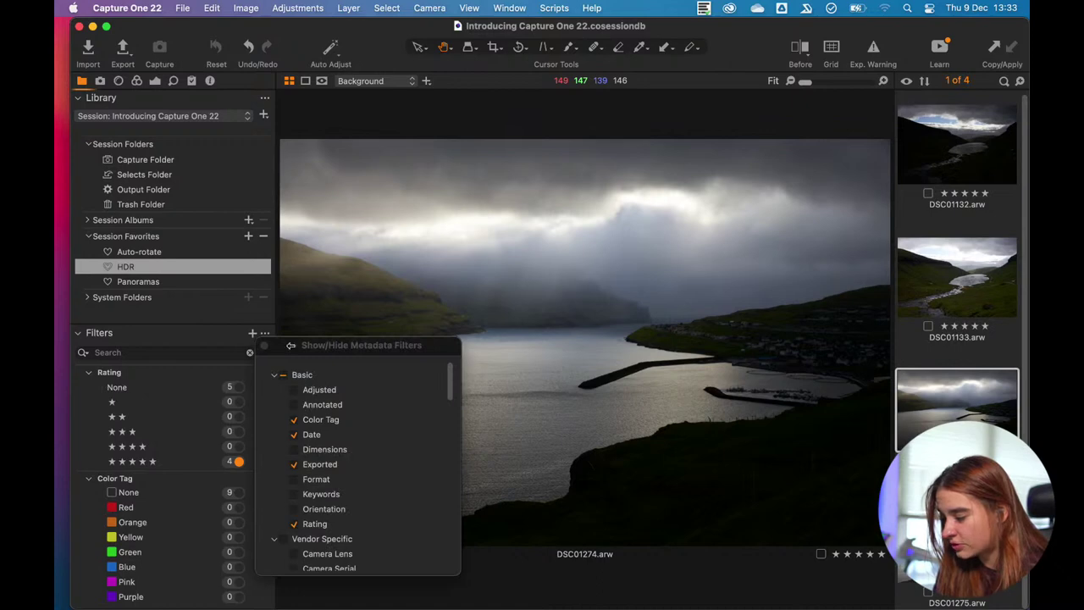
pyautogui.moveTo(449, 388); pyautogui.dragTo(456, 413)
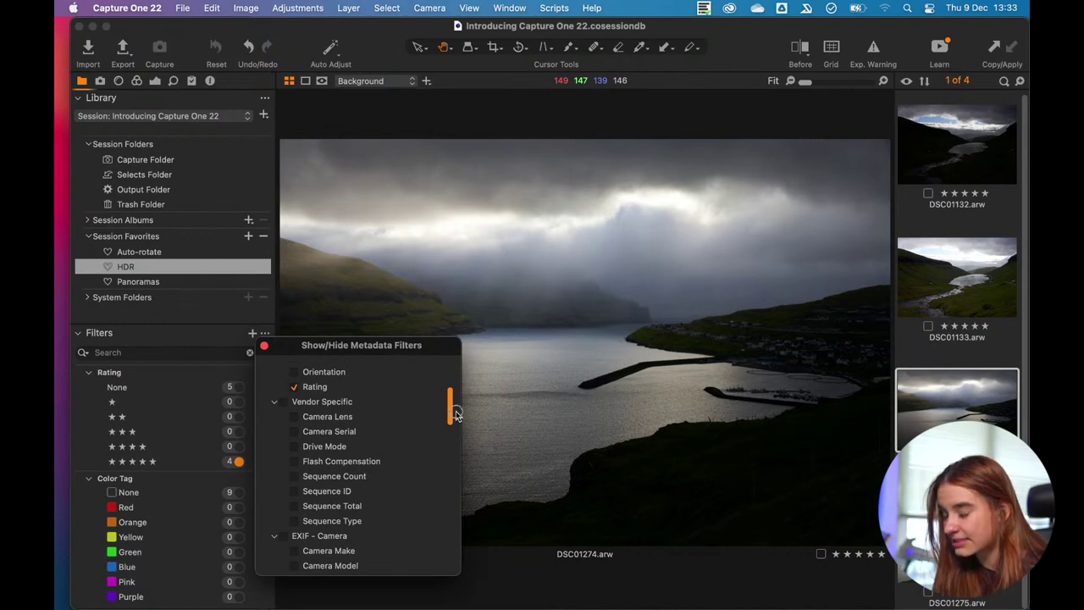
pyautogui.moveTo(456, 411); pyautogui.dragTo(452, 488)
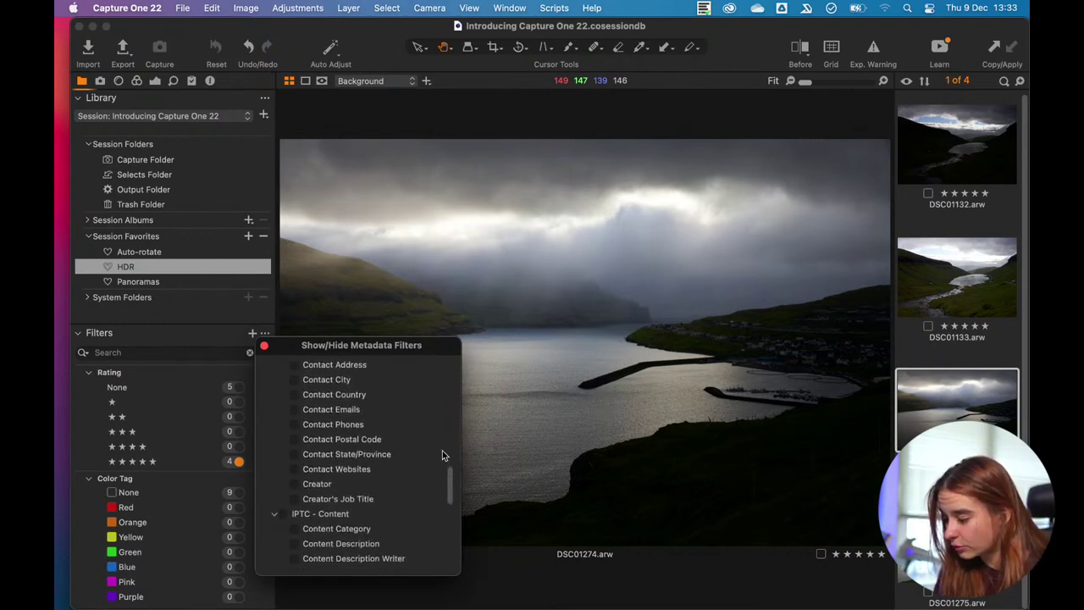
pyautogui.click(264, 347)
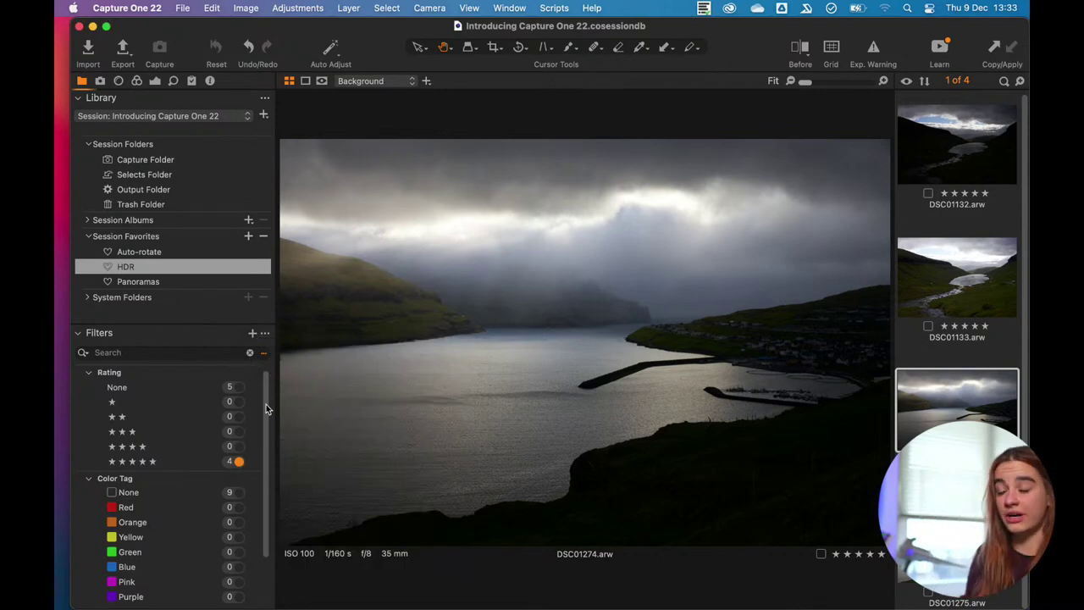
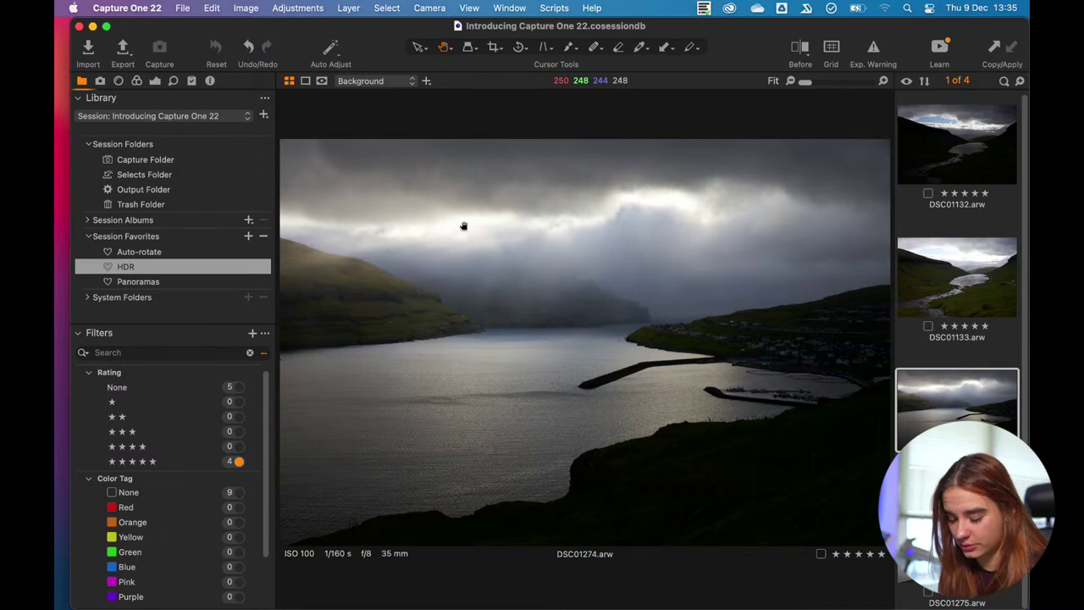
# - Inspect DSC01275's grassy foreground at 100%, then view it alongside DSC01274
pyautogui.press('Right')
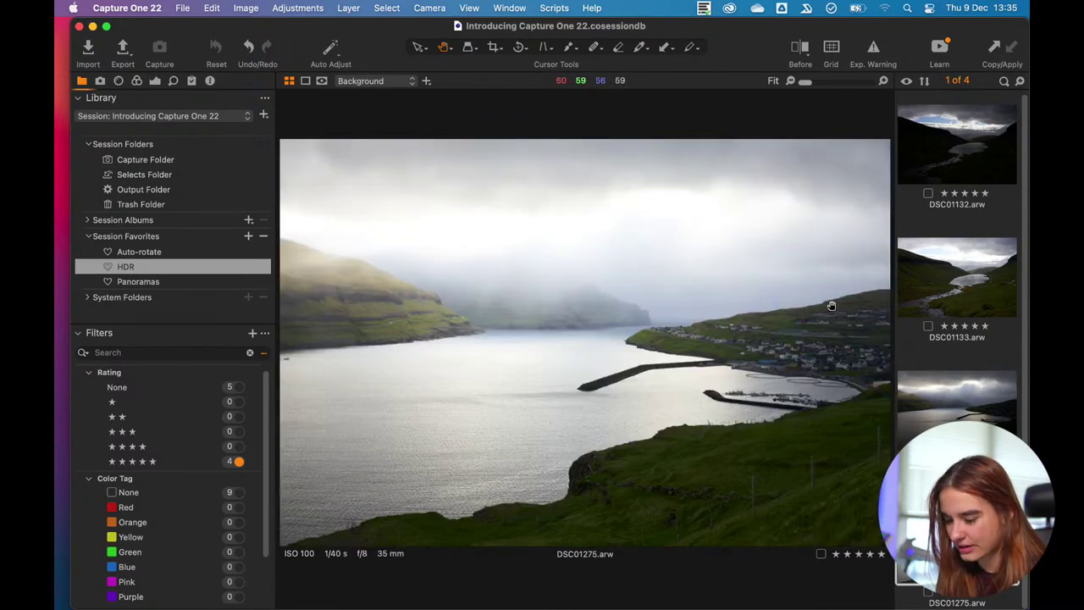
pyautogui.click(704, 505)
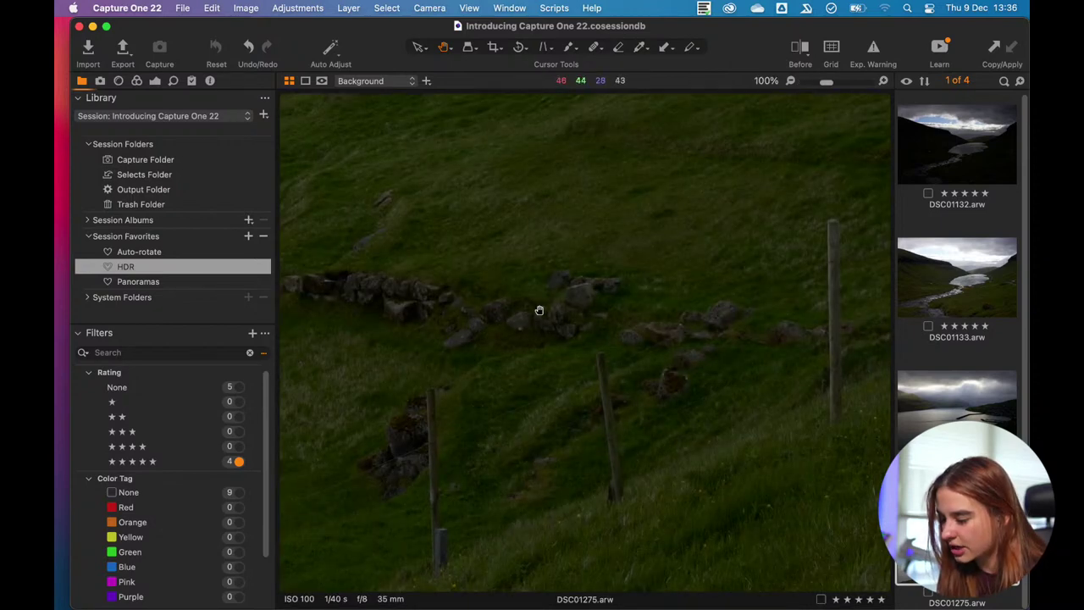
pyautogui.moveTo(559, 321); pyautogui.dragTo(651, 310)
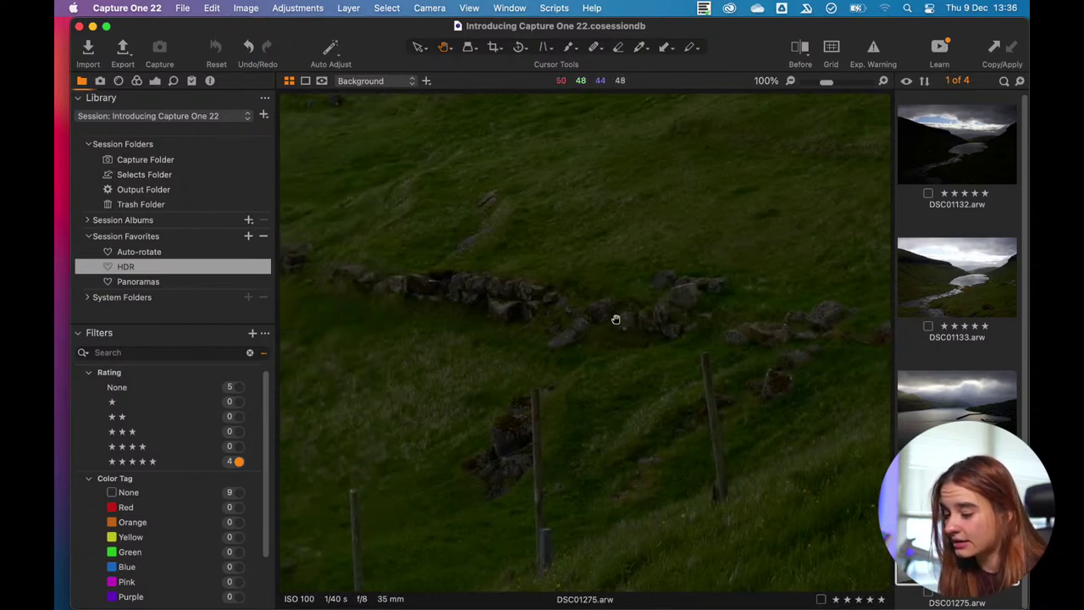
pyautogui.click(613, 320)
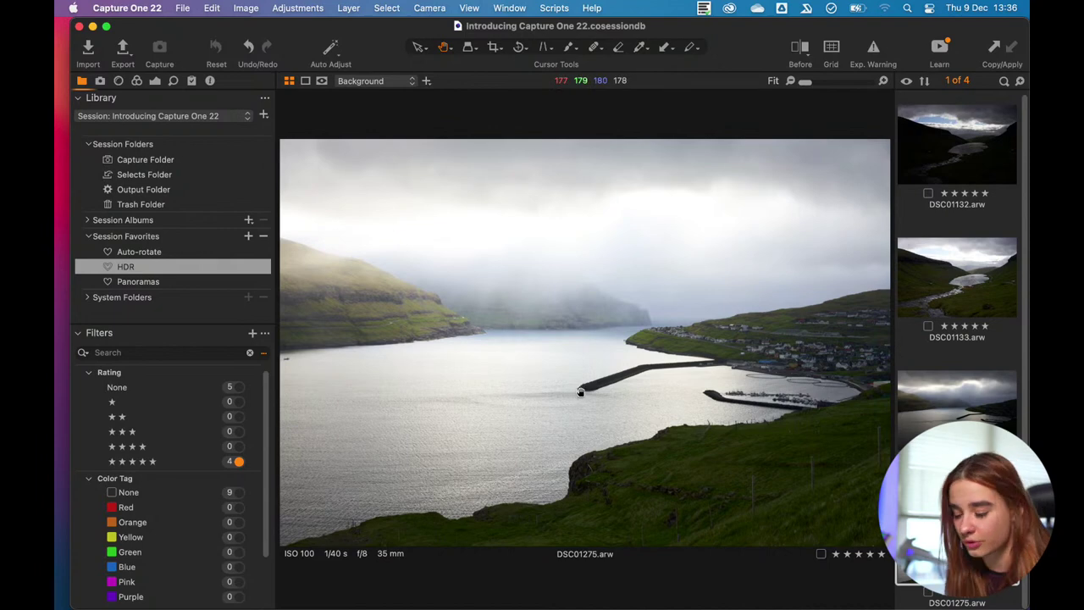
pyautogui.keyDown('super'); pyautogui.click(941, 396); pyautogui.keyUp('super')
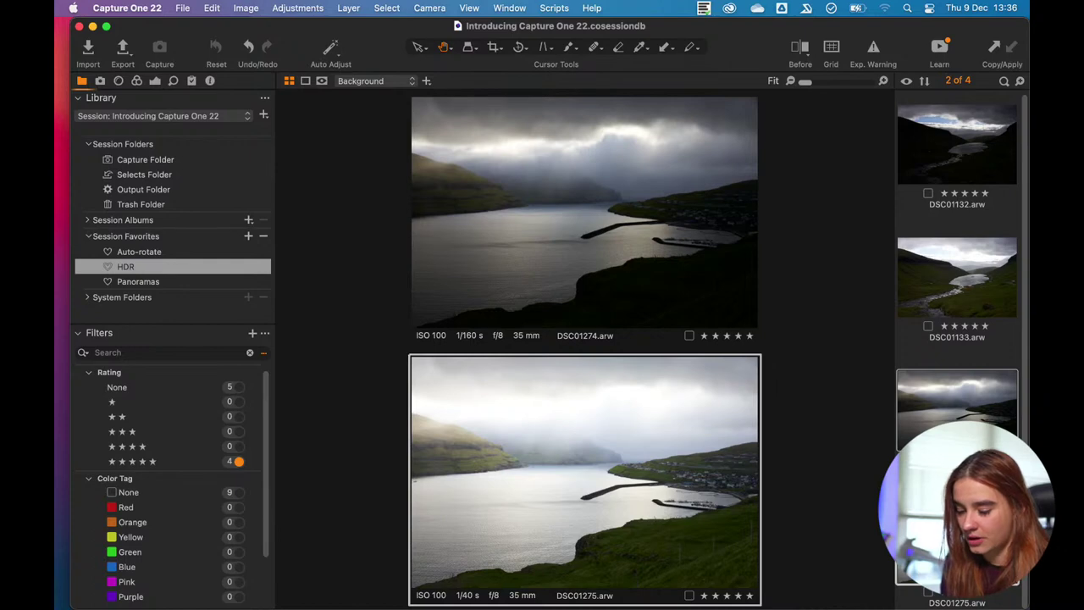
pyautogui.click(975, 419)
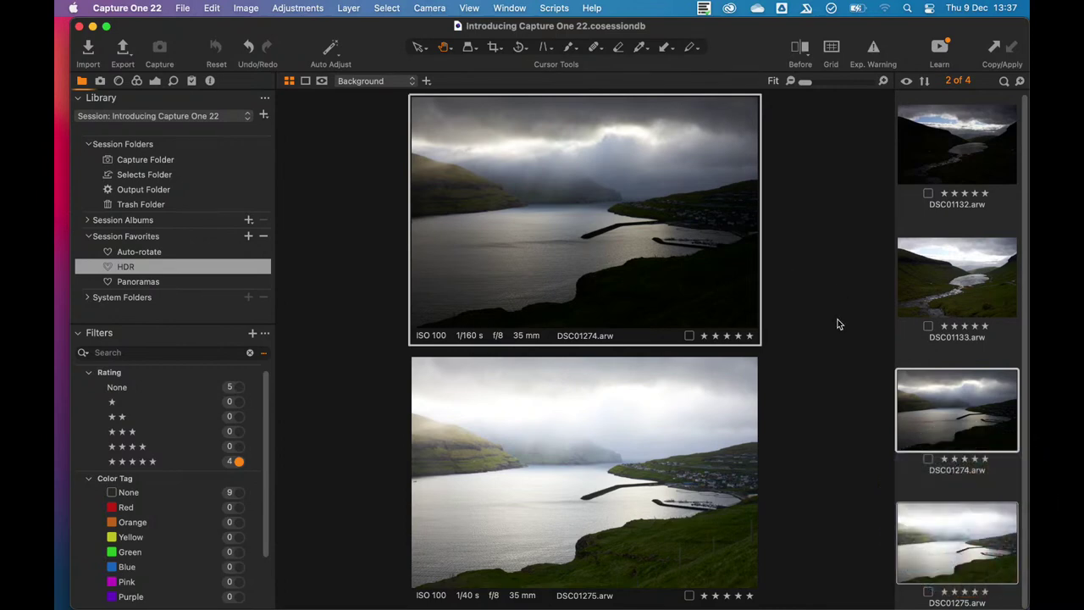
pyautogui.click(999, 475)
pyautogui.press('Escape')
# - Choose Merge to HDR… from the two selected fjord exposures' context menu
pyautogui.rightClick(937, 394)
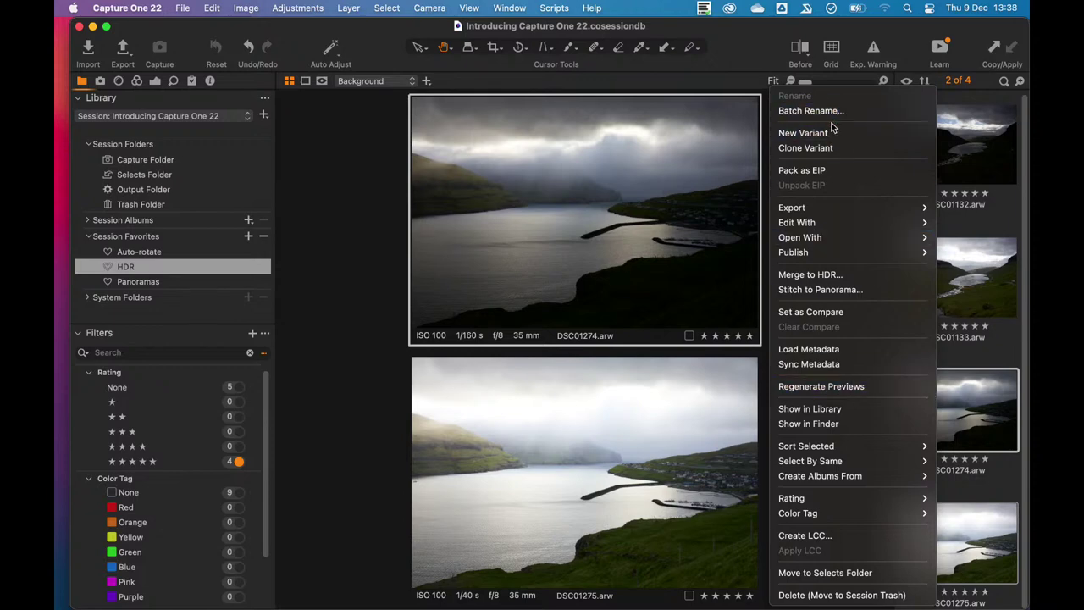
pyautogui.click(823, 276)
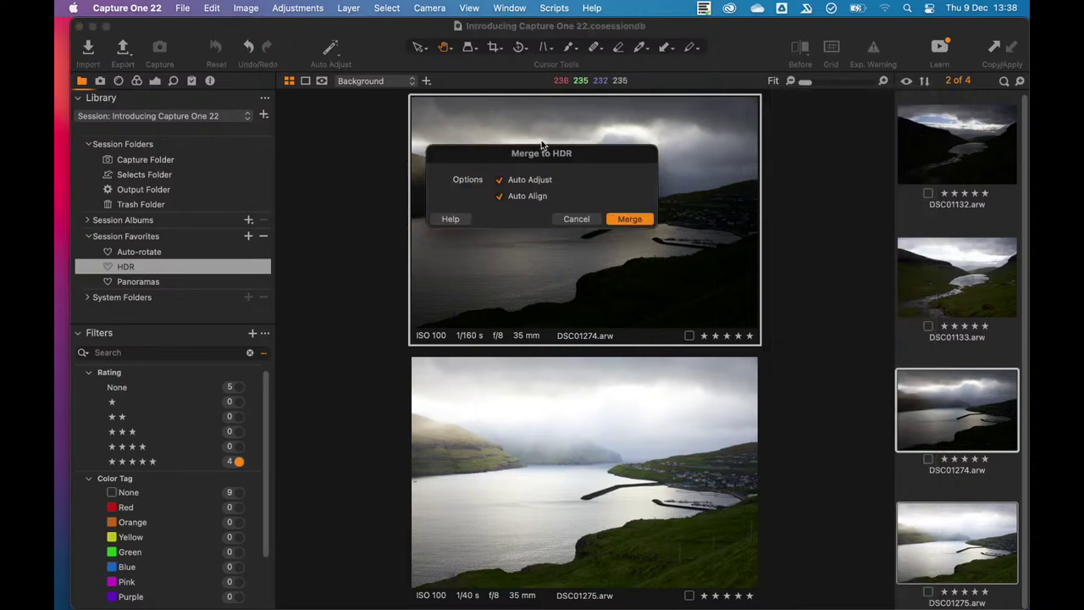
# - Merge the two exposures with Auto Align enabled into DSC01275_HDR.dng
pyautogui.click(509, 200)
pyautogui.click(631, 219)
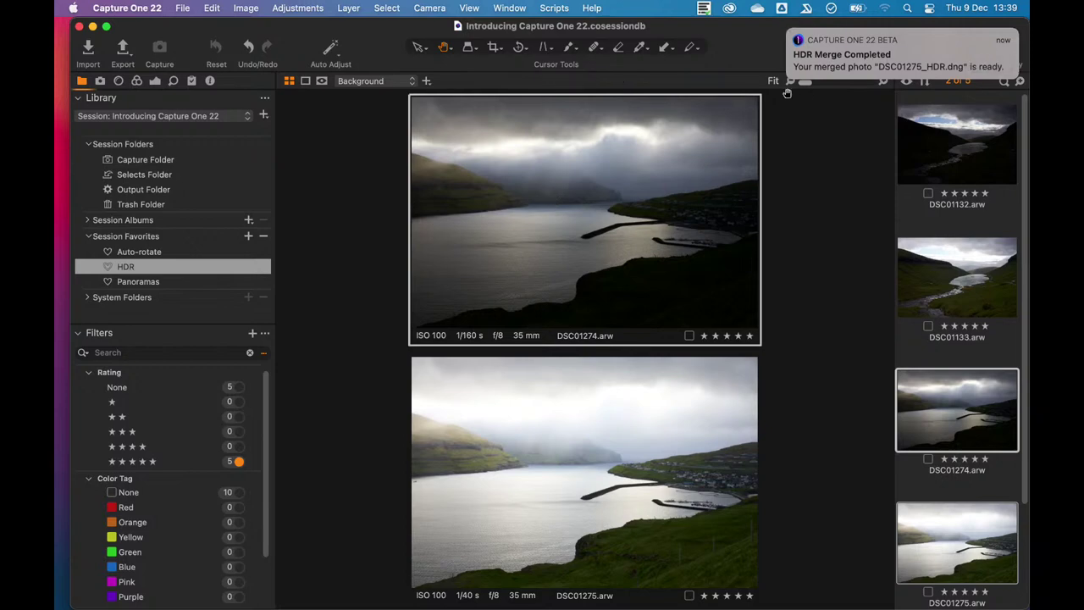
pyautogui.moveTo(988, 69)
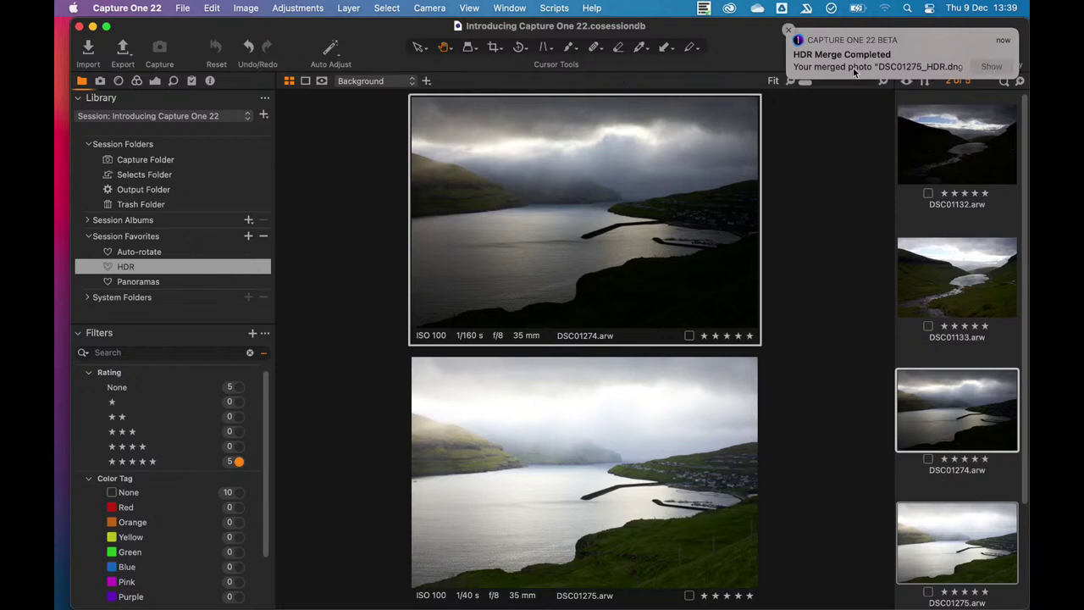
# - Show the merged DSC01275_HDR.dng and reset its exposure and HDR adjustments to 0
pyautogui.click(993, 68)
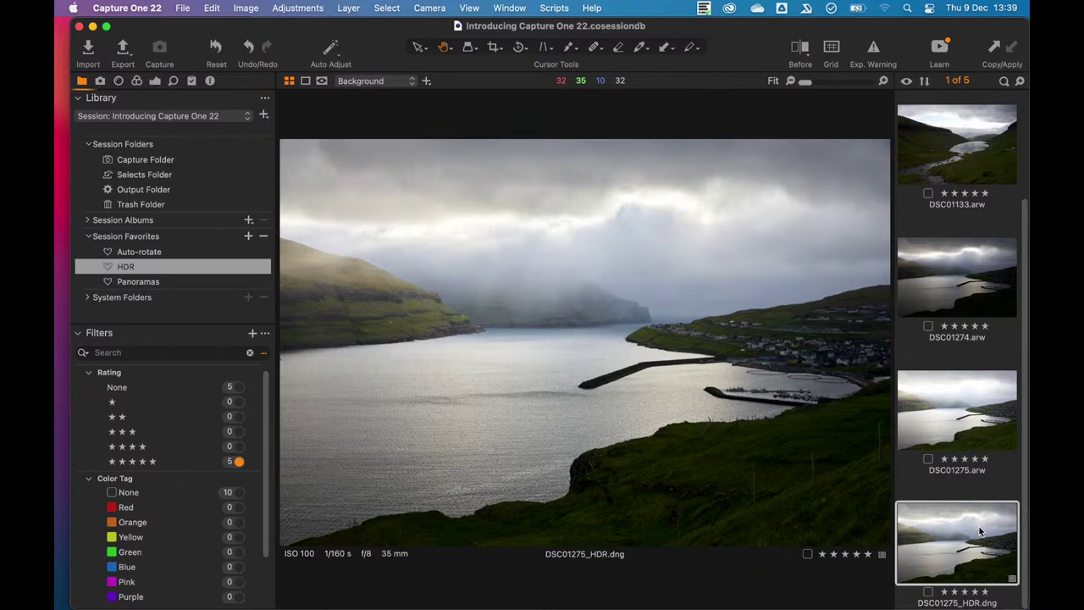
pyautogui.press('Up')
pyautogui.press('Up')
pyautogui.press('Down')
pyautogui.press('Down')
pyautogui.click(154, 81)
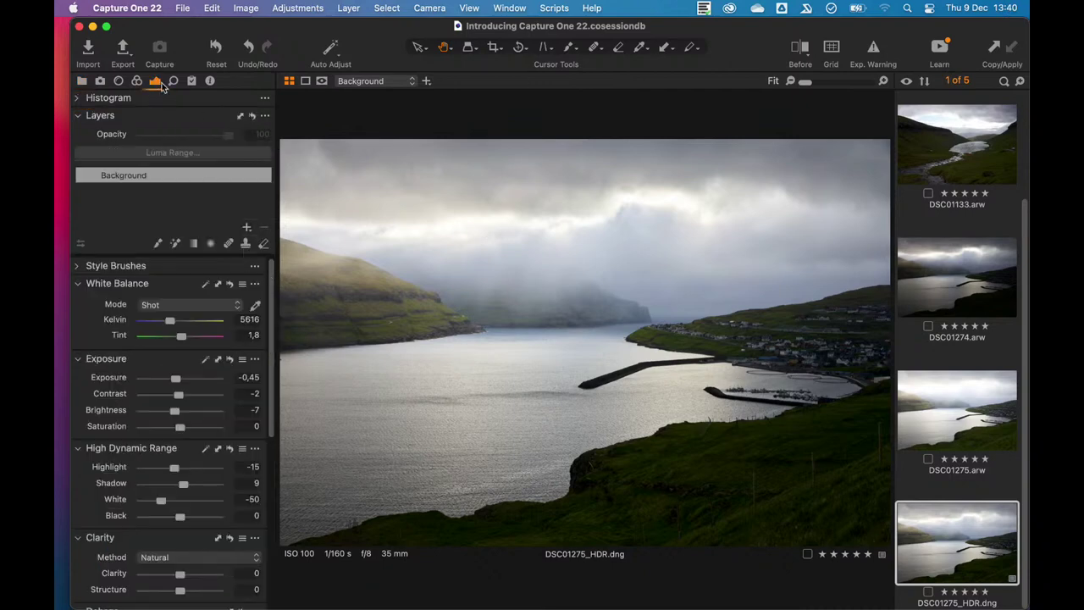
pyautogui.moveTo(272, 295)
pyautogui.mouseDown()
pyautogui.moveTo(272, 347)
pyautogui.moveTo(266, 314)
pyautogui.mouseUp()
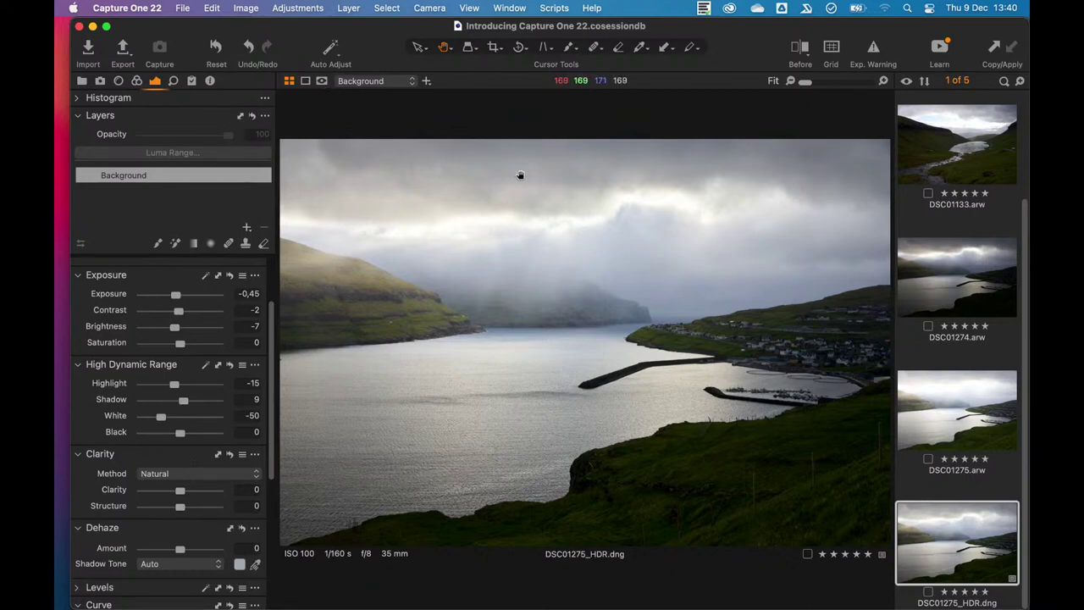
pyautogui.click(215, 48)
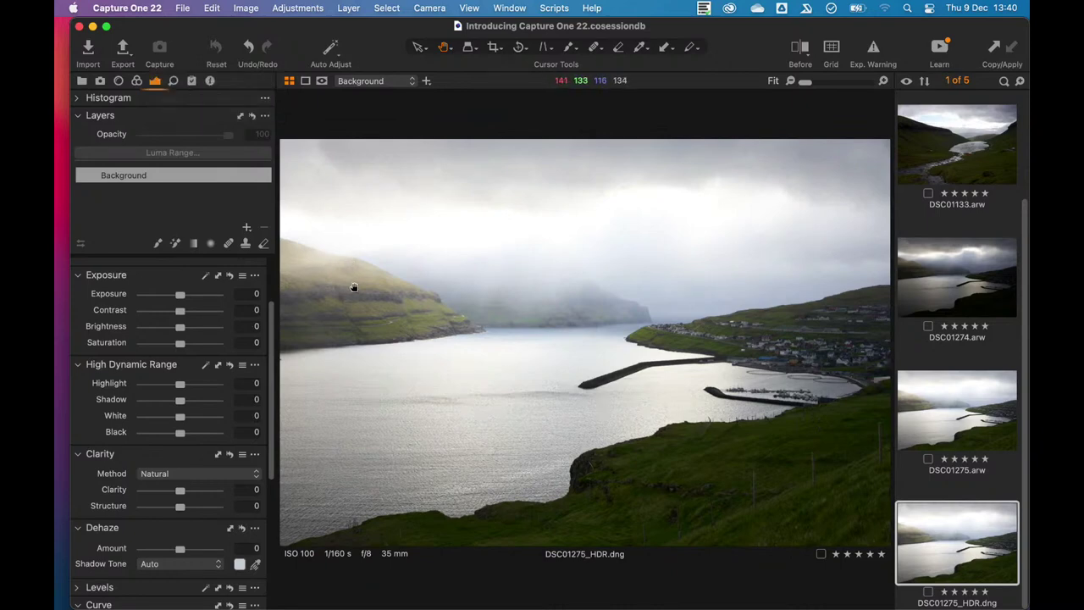
# - Compare against the original DSC01275, then set Shadow to 100 and Highlight to -100
pyautogui.moveTo(274, 383); pyautogui.dragTo(283, 387)
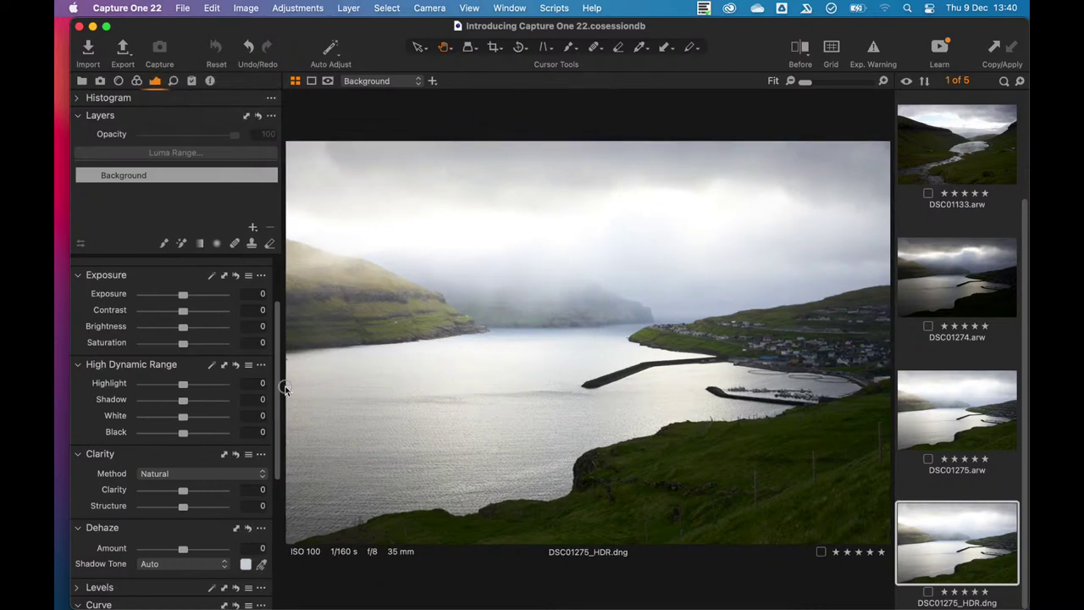
pyautogui.click(936, 407)
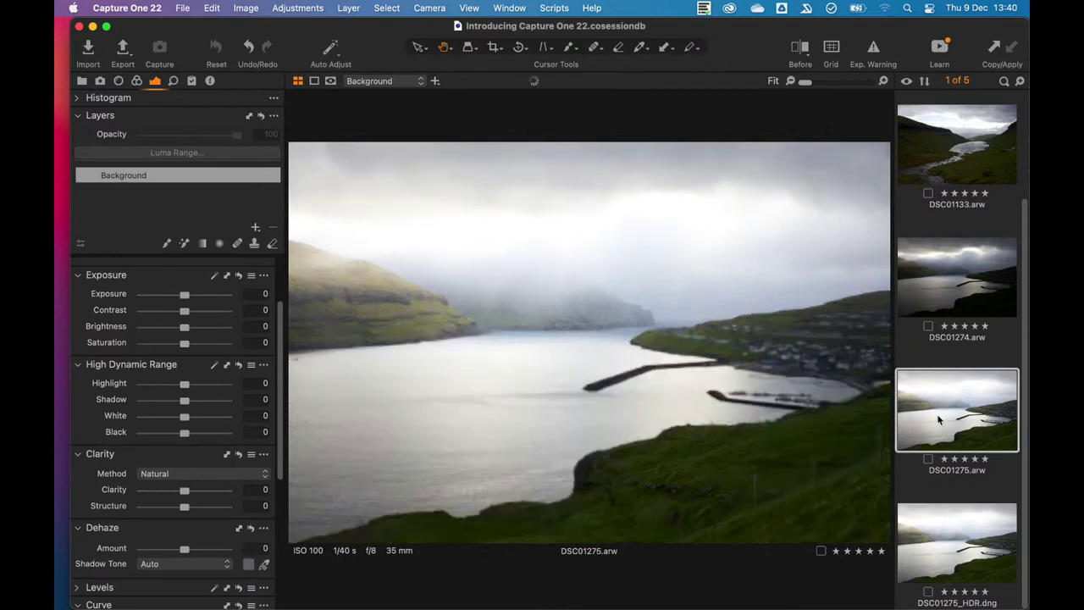
pyautogui.click(974, 532)
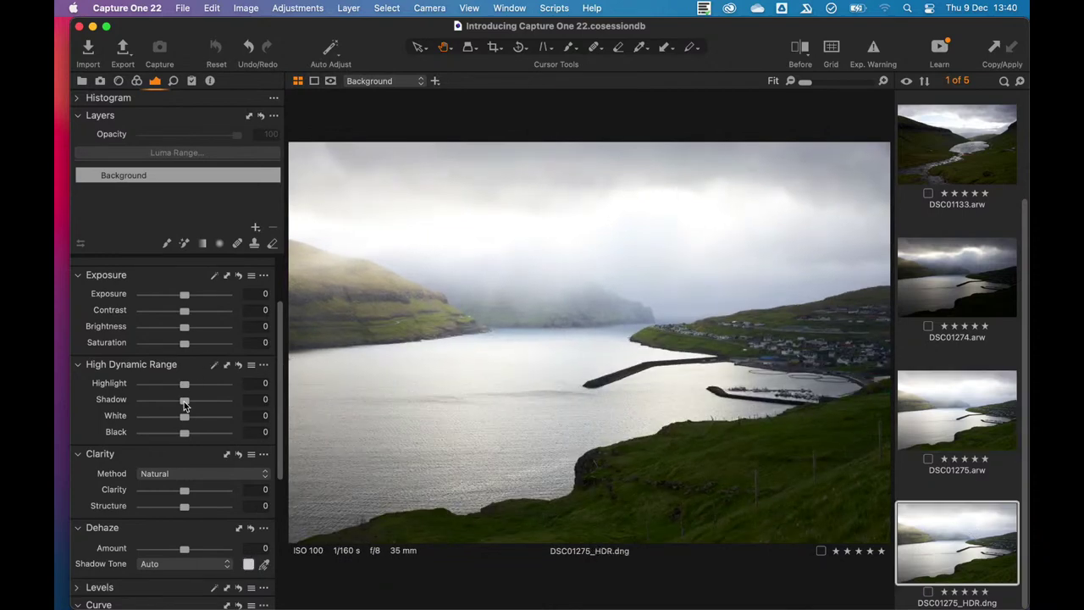
pyautogui.moveTo(184, 399); pyautogui.dragTo(243, 404)
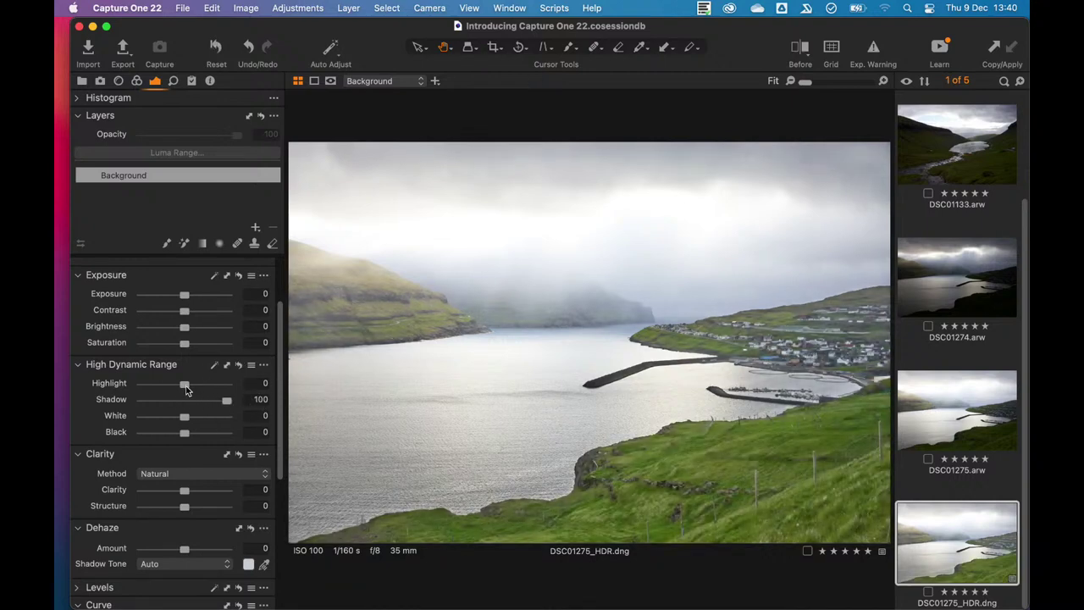
pyautogui.moveTo(186, 386); pyautogui.dragTo(142, 383)
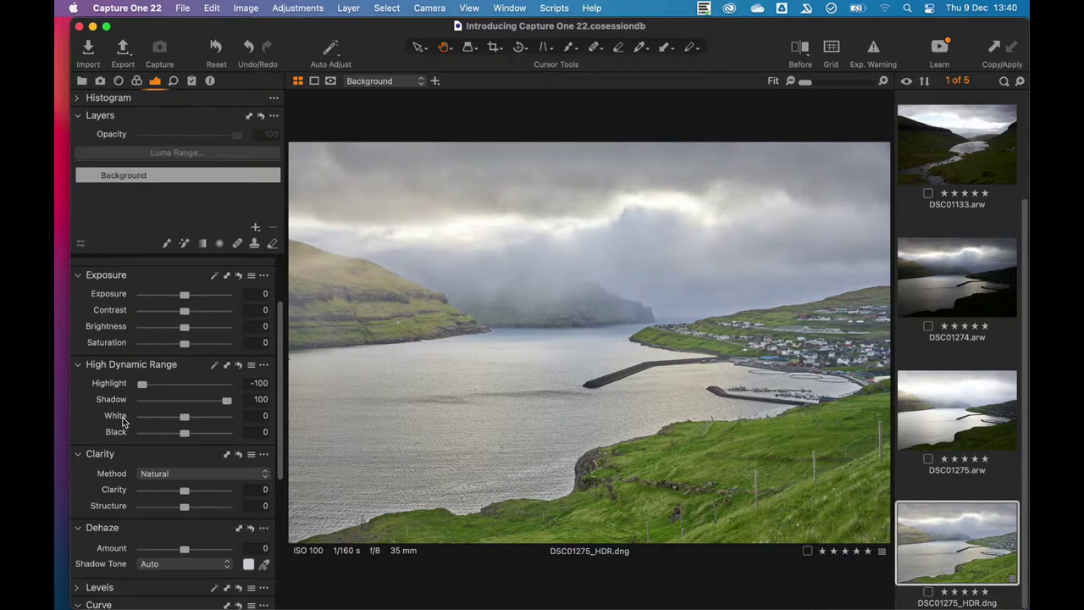
# - Inspect the HDR image's clouds, valley, water and breakwater zoomed in and full screen
pyautogui.doubleClick(455, 226)
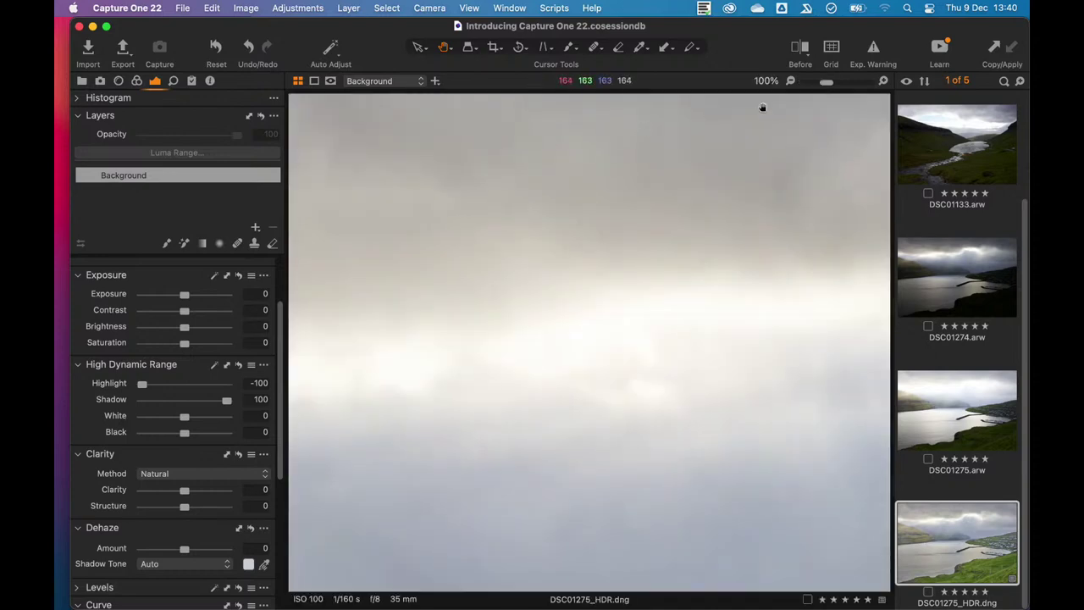
pyautogui.moveTo(826, 82); pyautogui.dragTo(821, 82)
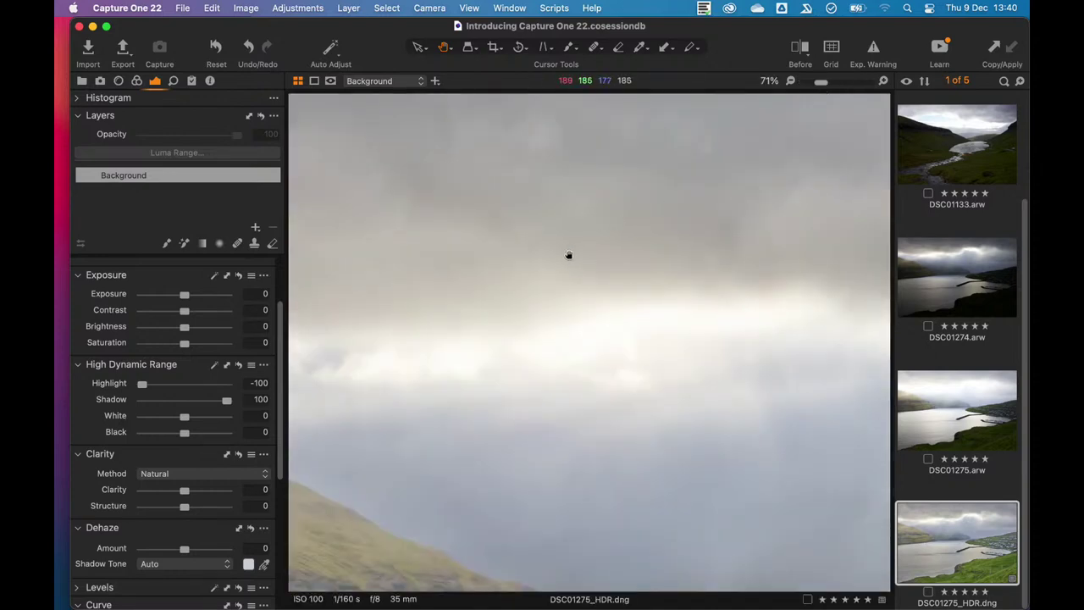
pyautogui.press('ctrl+super+f')
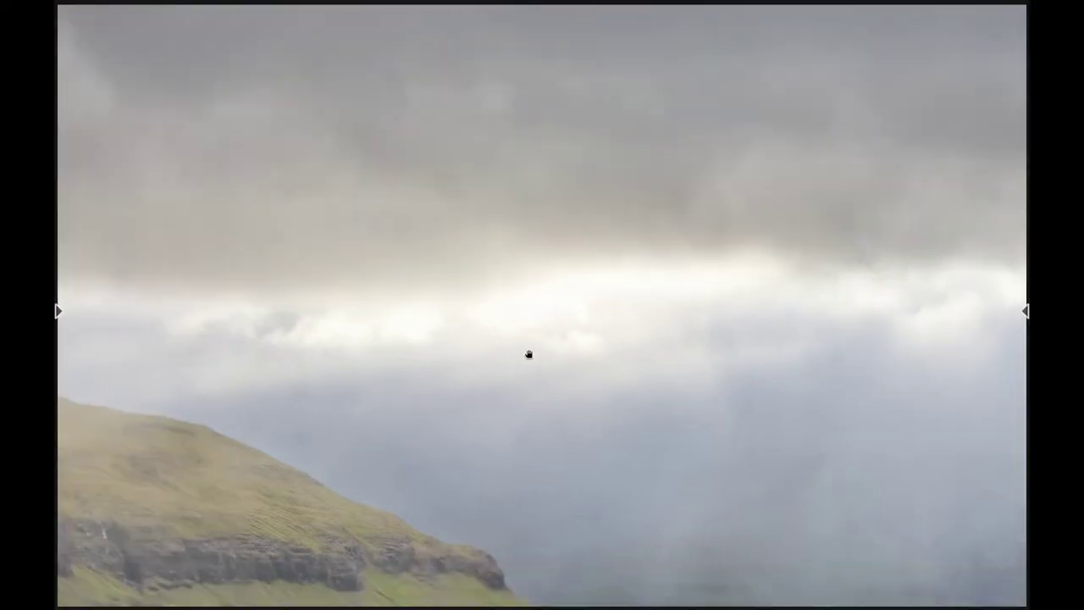
pyautogui.moveTo(542, 348); pyautogui.dragTo(502, 296)
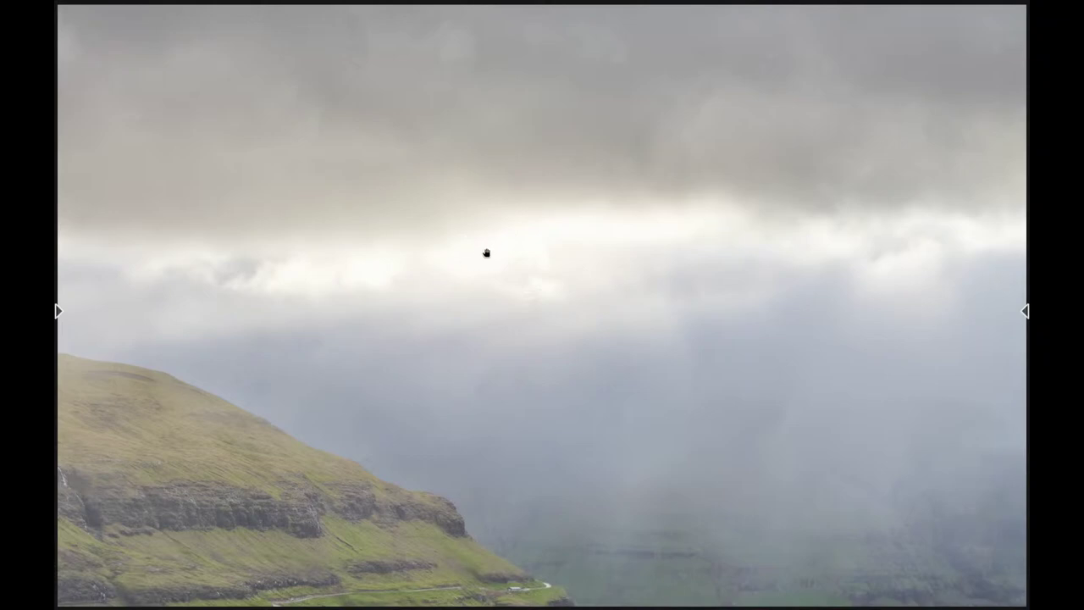
pyautogui.press('Escape')
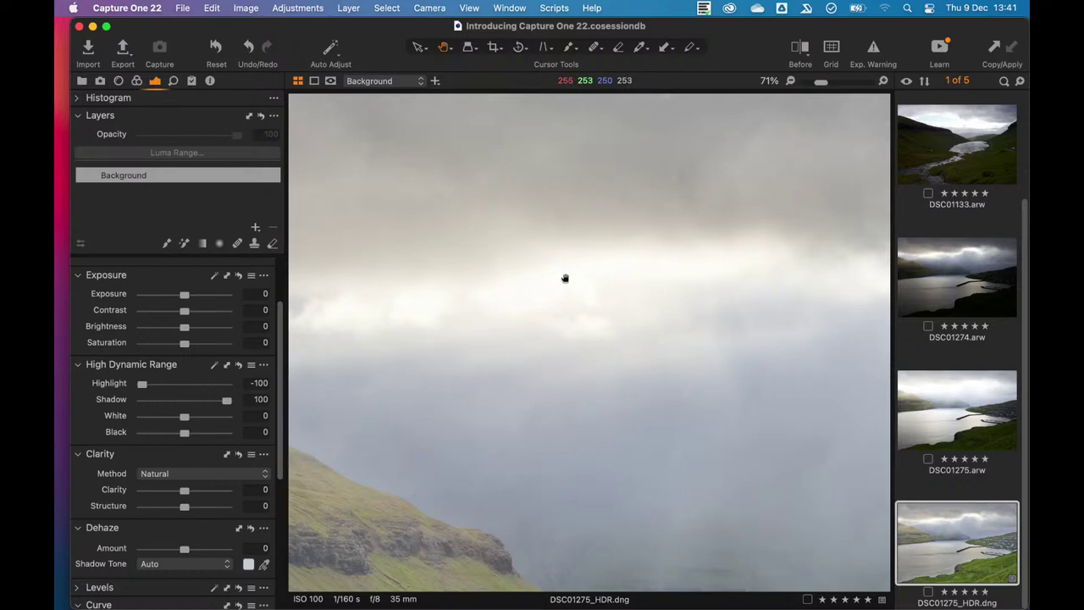
pyautogui.press('ctrl+super+f')
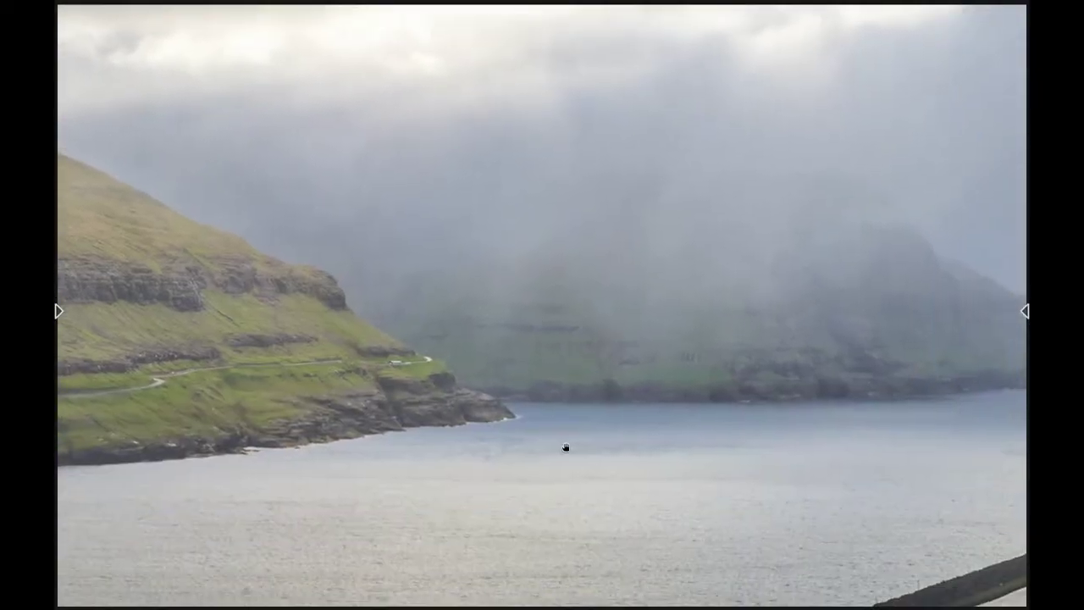
pyautogui.moveTo(566, 447); pyautogui.dragTo(530, 319)
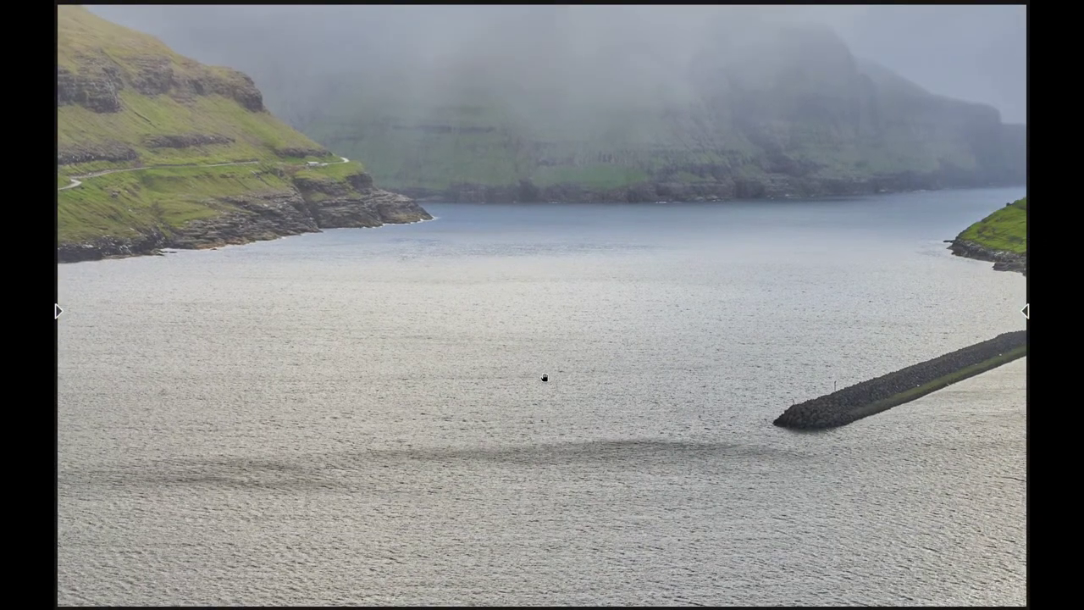
pyautogui.scroll(-2, 568, 357)
pyautogui.hscroll(2, 568, 358)
pyautogui.scroll(-5, 568, 358)
pyautogui.hscroll(5, 568, 357)
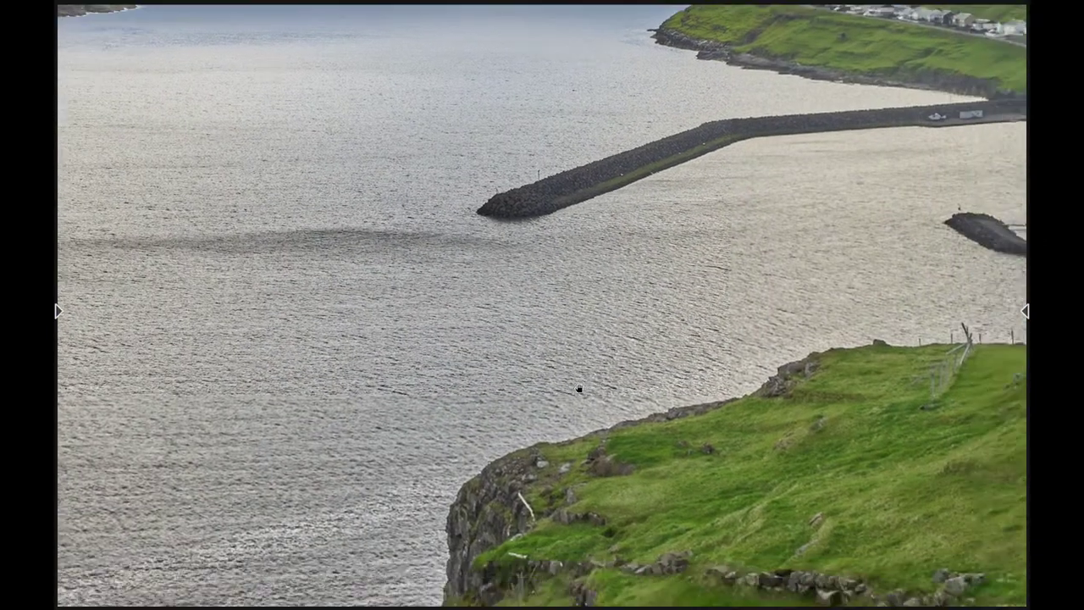
pyautogui.hscroll(3, 560, 444)
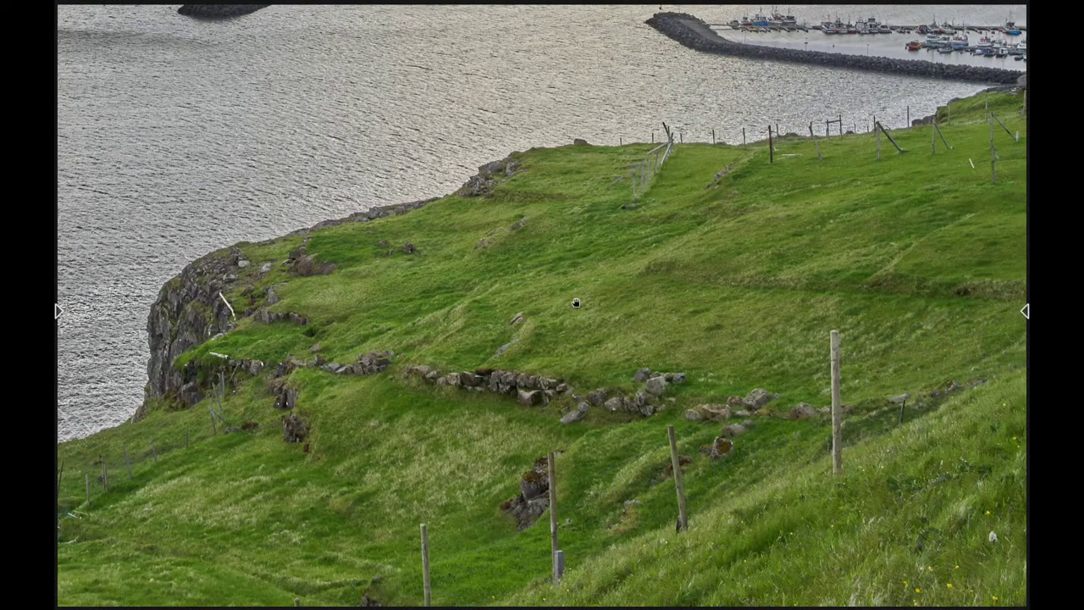
pyautogui.hscroll(1, 673, 330)
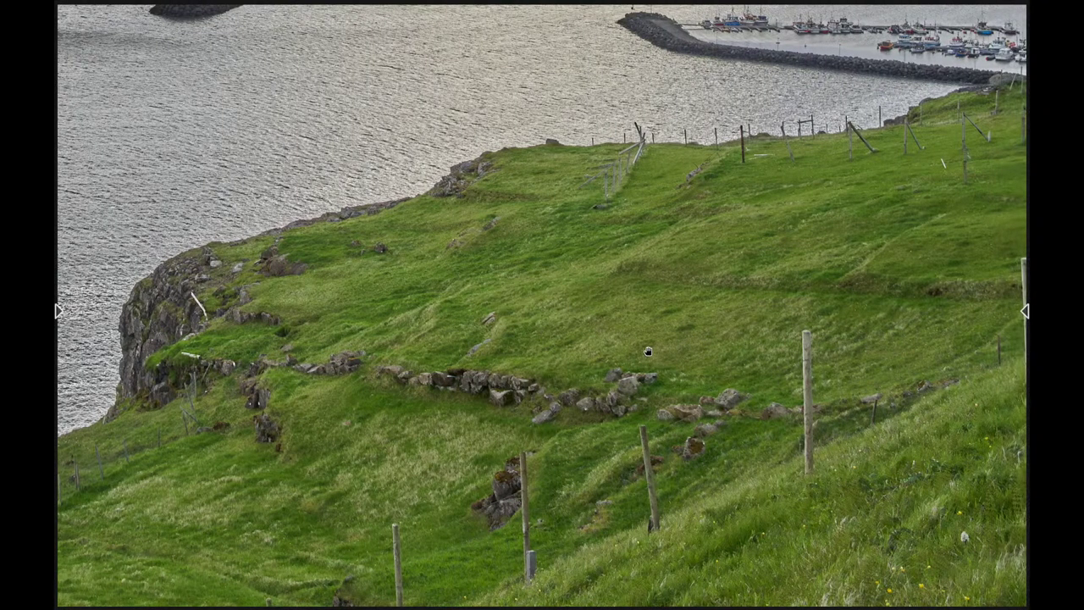
# - Leave full screen, reset Highlight and Shadow to 0, and fit the photo
pyautogui.press('Escape')
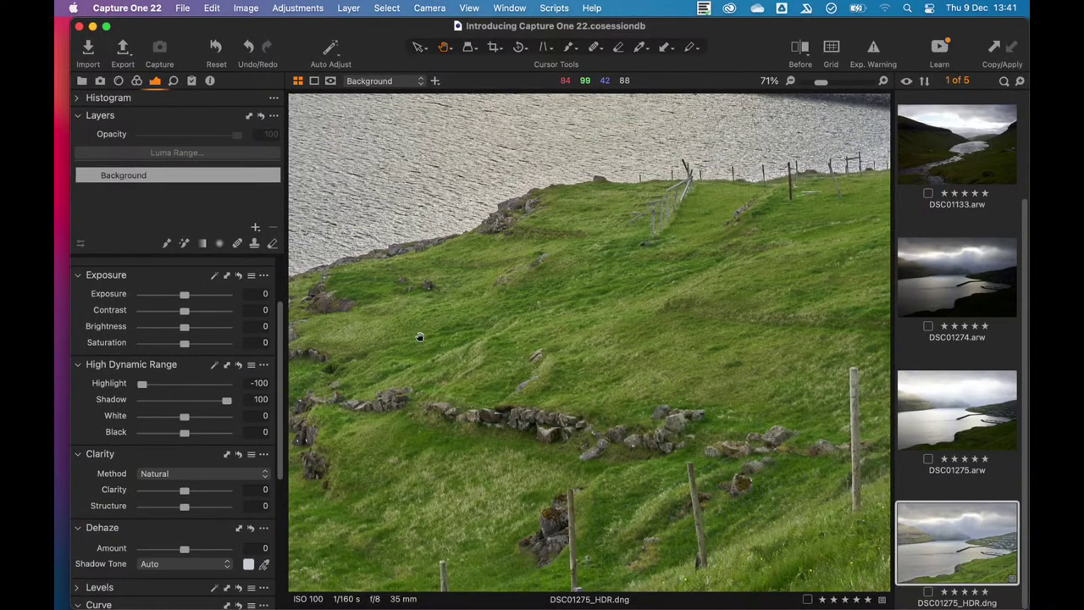
pyautogui.click(216, 51)
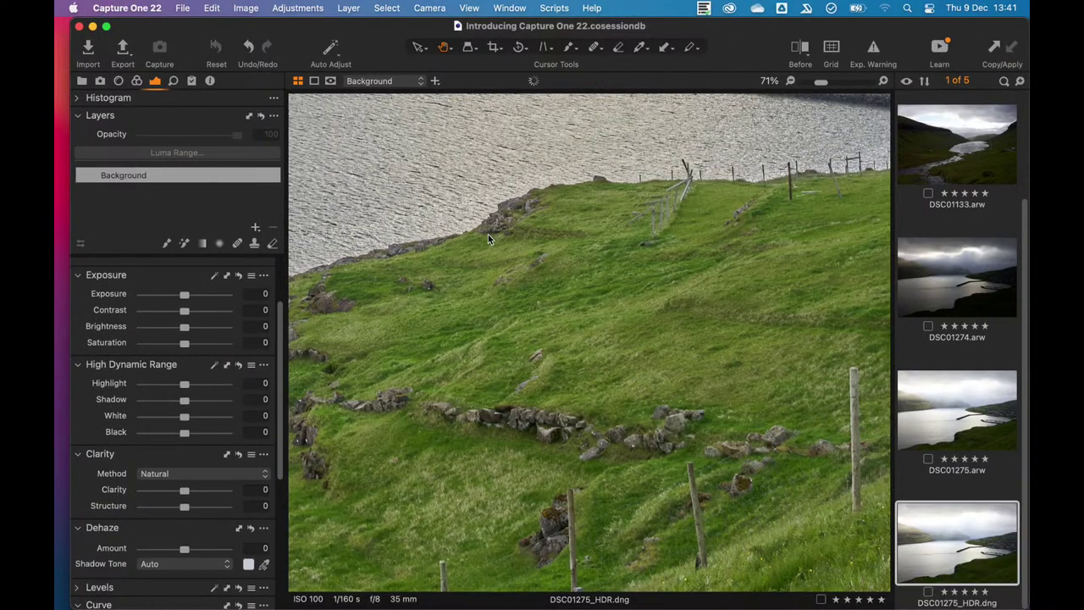
pyautogui.press('super+0')
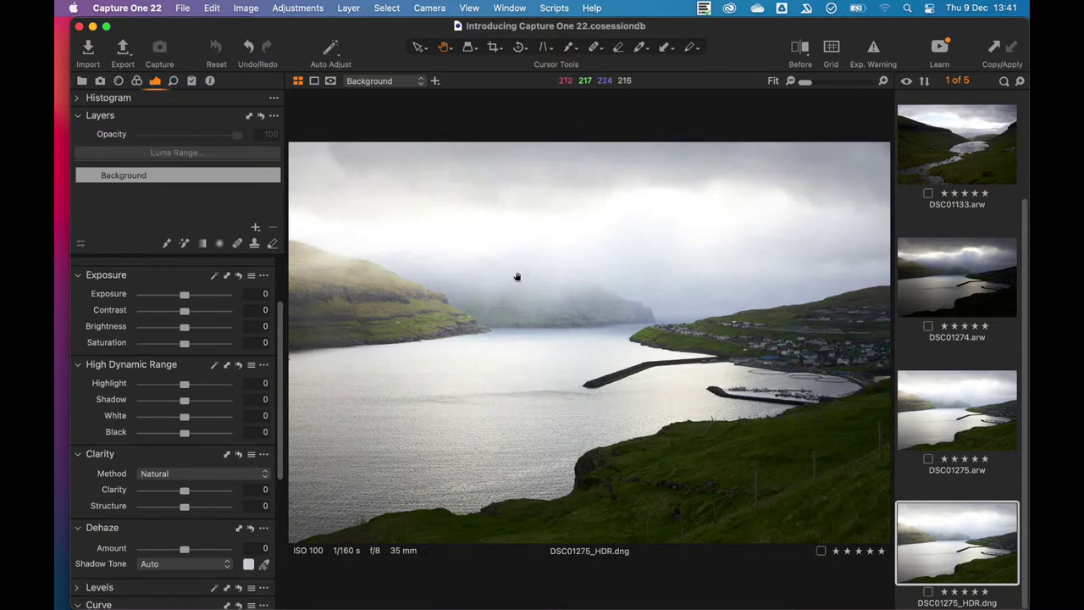
# - Hide the browser and set Shadow 20, Highlight -69, Exposure -0.41, Brightness -6
pyautogui.press('super+b')
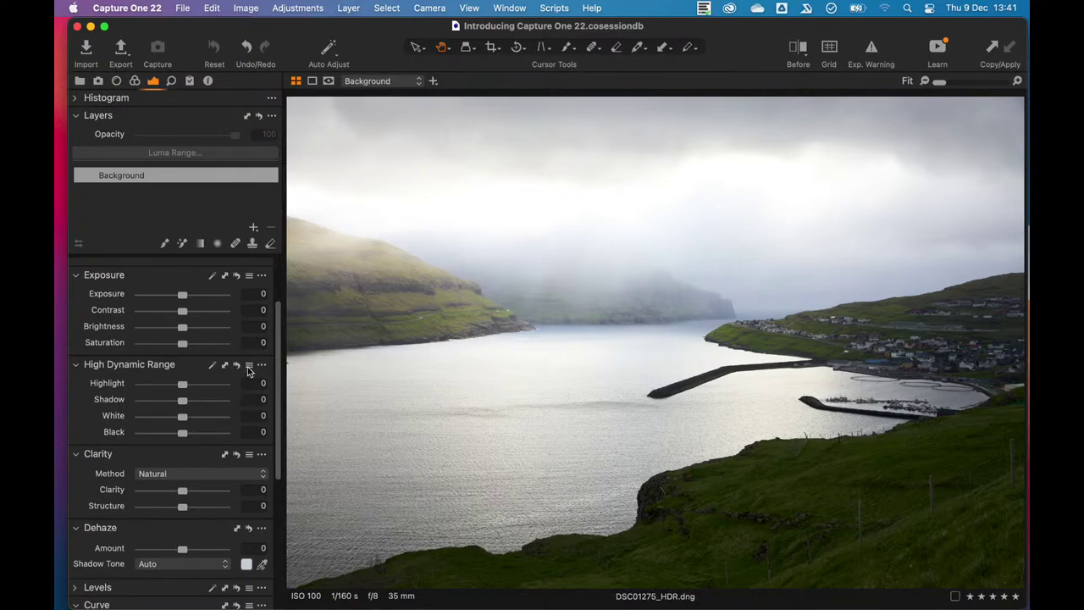
pyautogui.moveTo(182, 400); pyautogui.dragTo(153, 386)
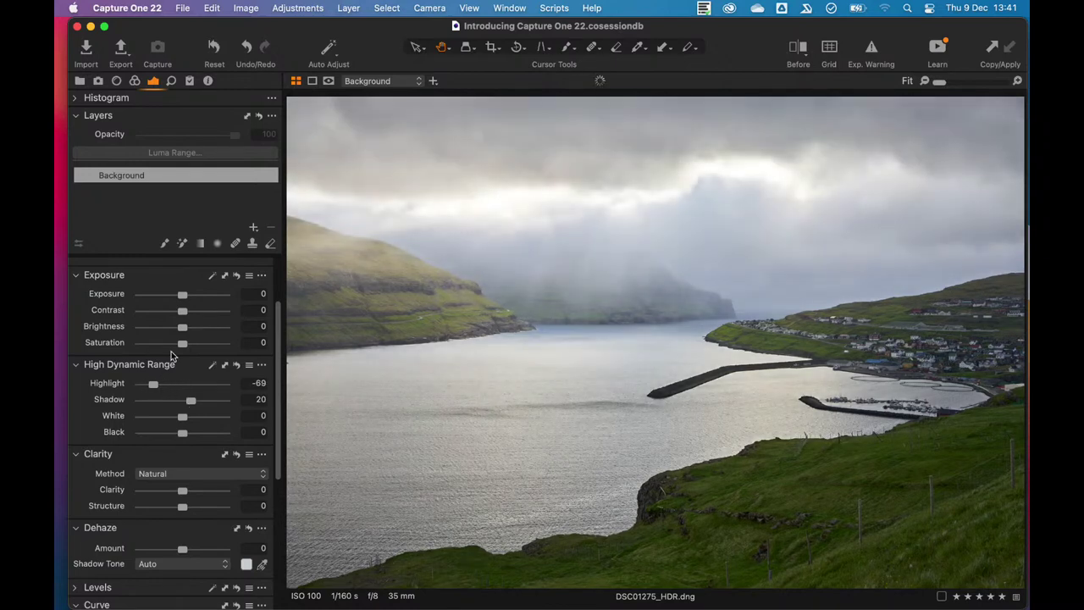
pyautogui.moveTo(182, 293); pyautogui.dragTo(179, 328)
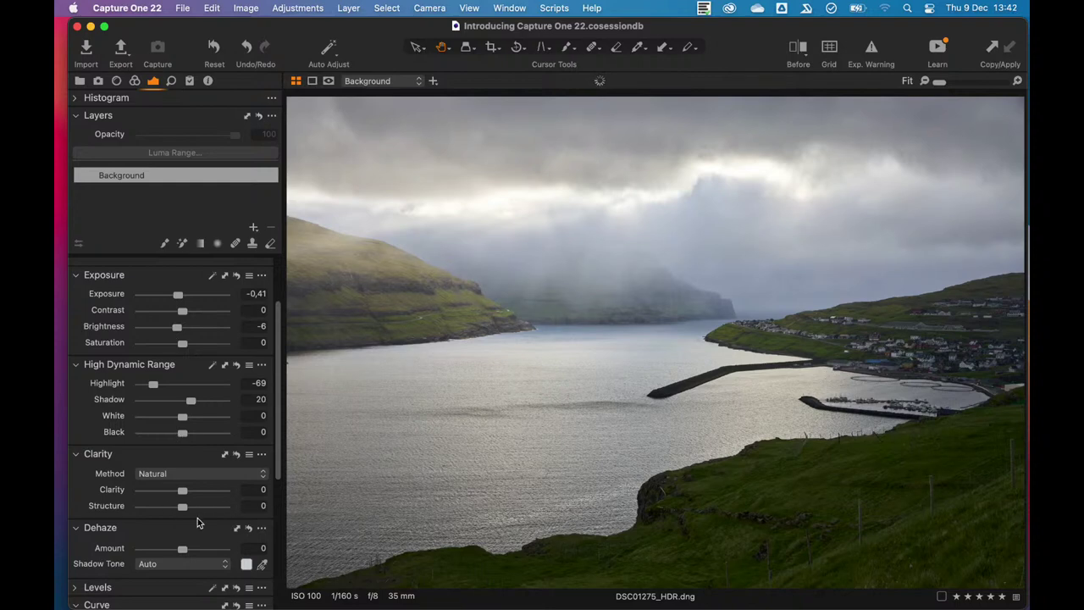
pyautogui.moveTo(278, 466); pyautogui.dragTo(282, 565)
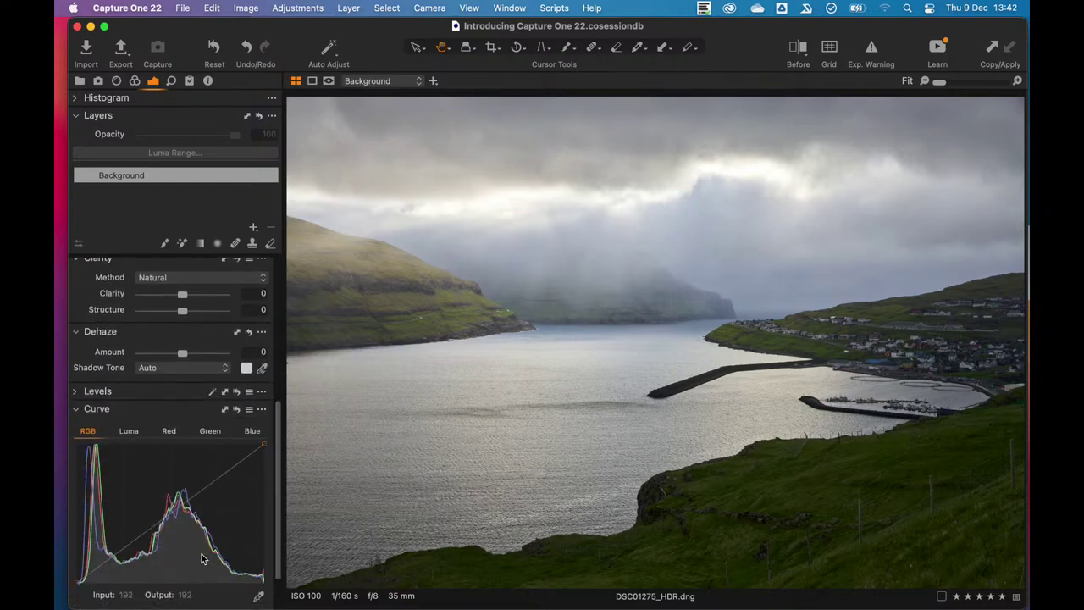
# - Add two RGB curve points and set Clarity 12, Shadow 34 and Dehaze 12
pyautogui.click(118, 554)
pyautogui.click(213, 478)
pyautogui.moveTo(182, 293); pyautogui.dragTo(185, 293)
pyautogui.moveTo(278, 422); pyautogui.dragTo(276, 372)
pyautogui.moveTo(191, 319); pyautogui.dragTo(196, 325)
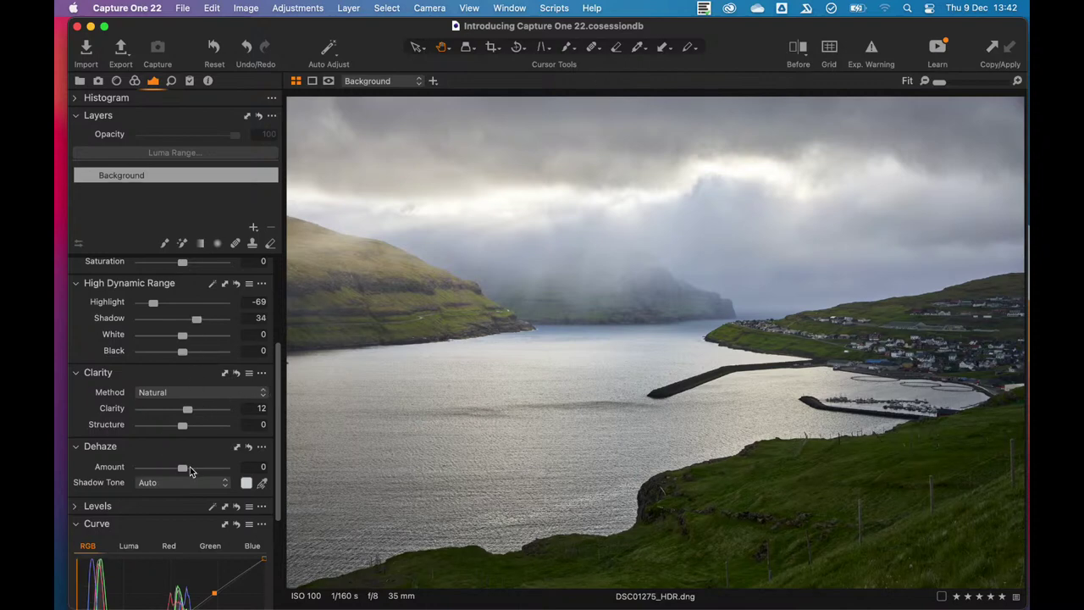
pyautogui.moveTo(184, 469); pyautogui.dragTo(189, 470)
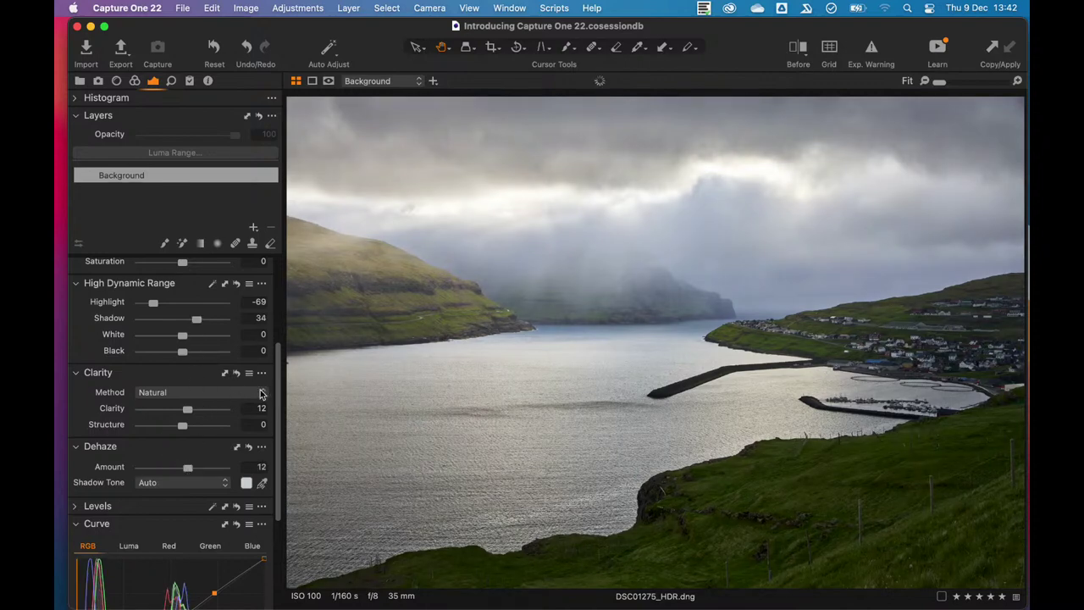
pyautogui.scroll(5, 269, 398)
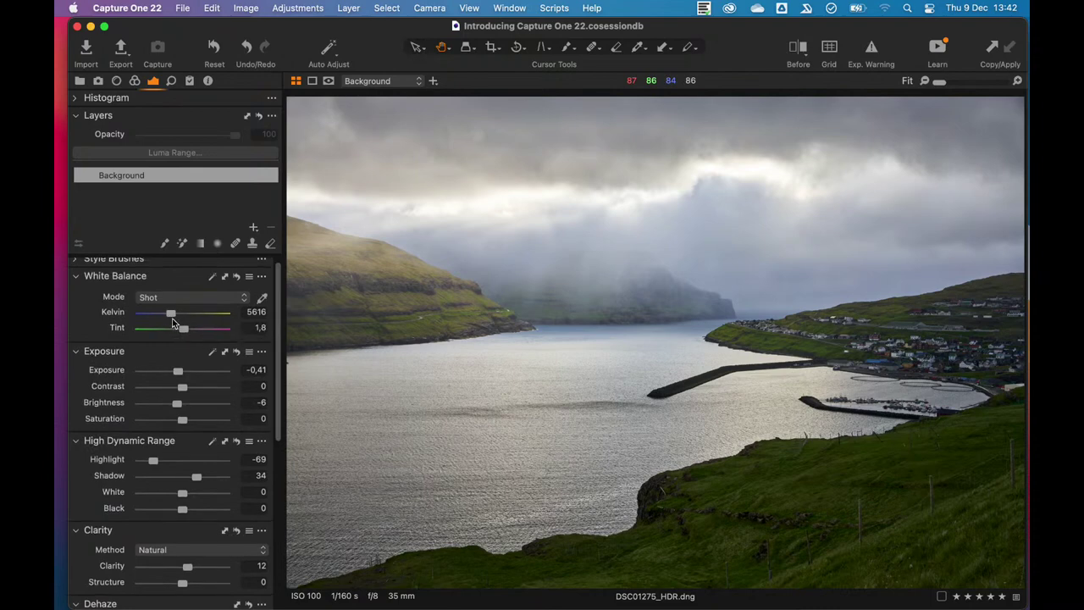
# - Set Saturation 2, keep Kelvin at 5616, enter Tint 2,8, and show the browser
pyautogui.moveTo(183, 419); pyautogui.dragTo(184, 421)
pyautogui.moveTo(171, 316); pyautogui.dragTo(172, 314)
pyautogui.doubleClick(199, 317)
pyautogui.click(260, 329)
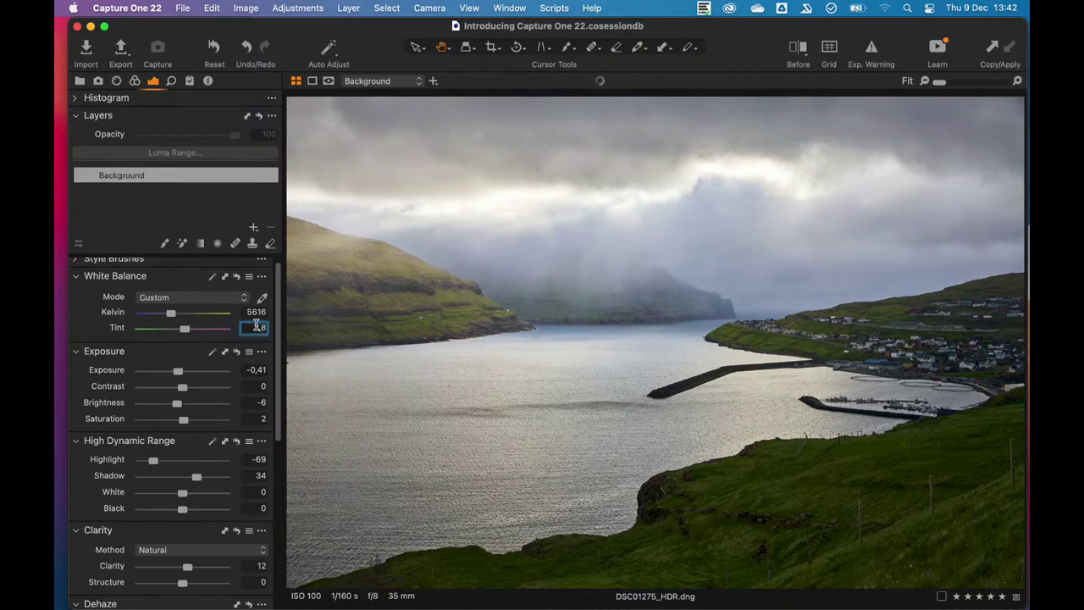
pyautogui.write('2,8')
pyautogui.press('Return')
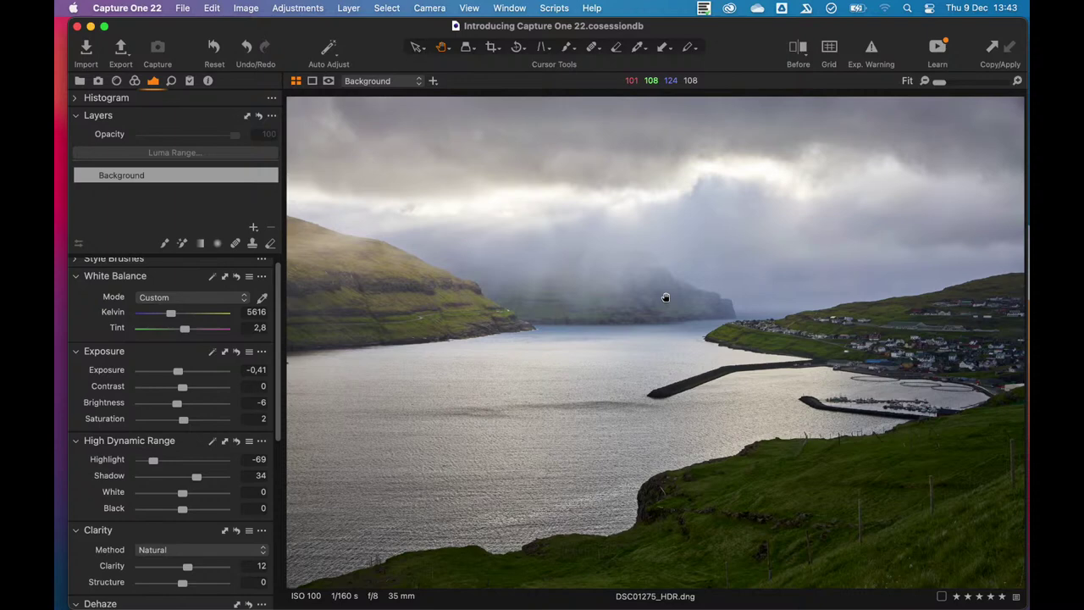
pyautogui.press('super+b')
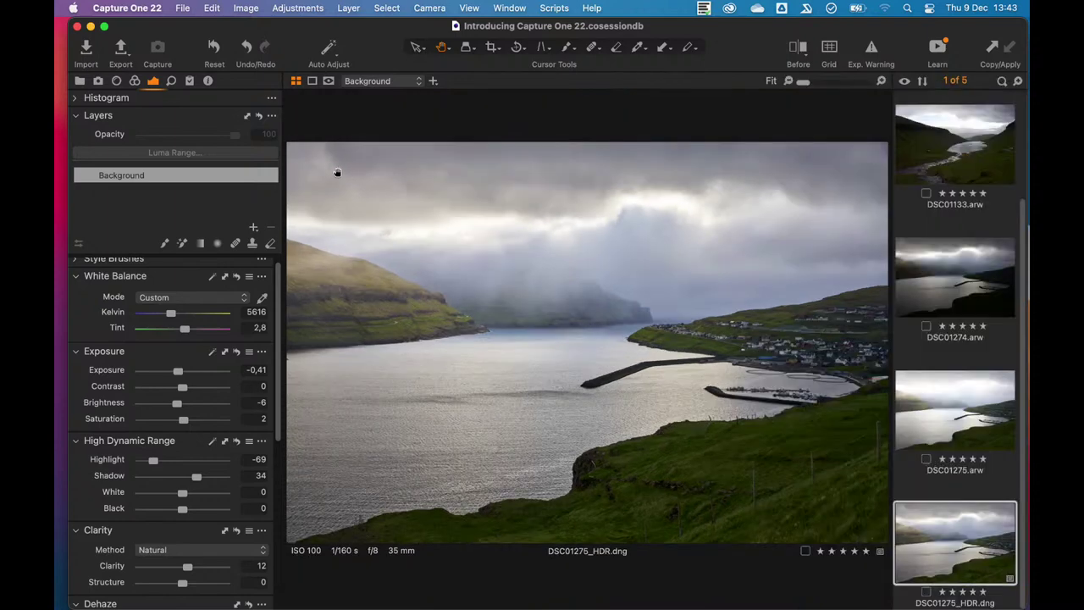
# - Open the Panoramas favorite and select the _DSF0395–_DSF0398 sunflower set
pyautogui.click(80, 82)
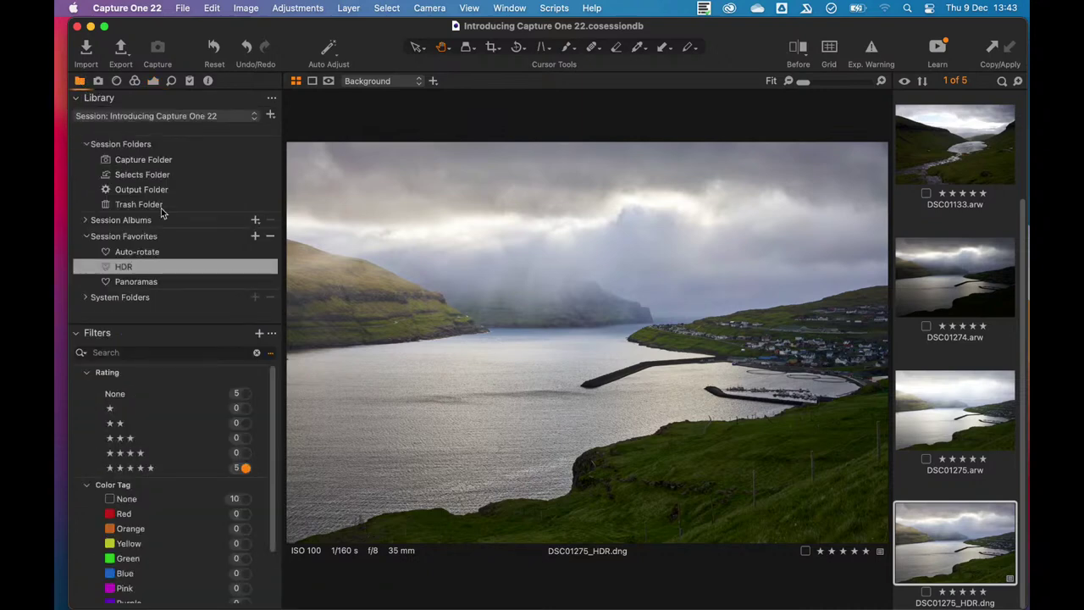
pyautogui.click(149, 283)
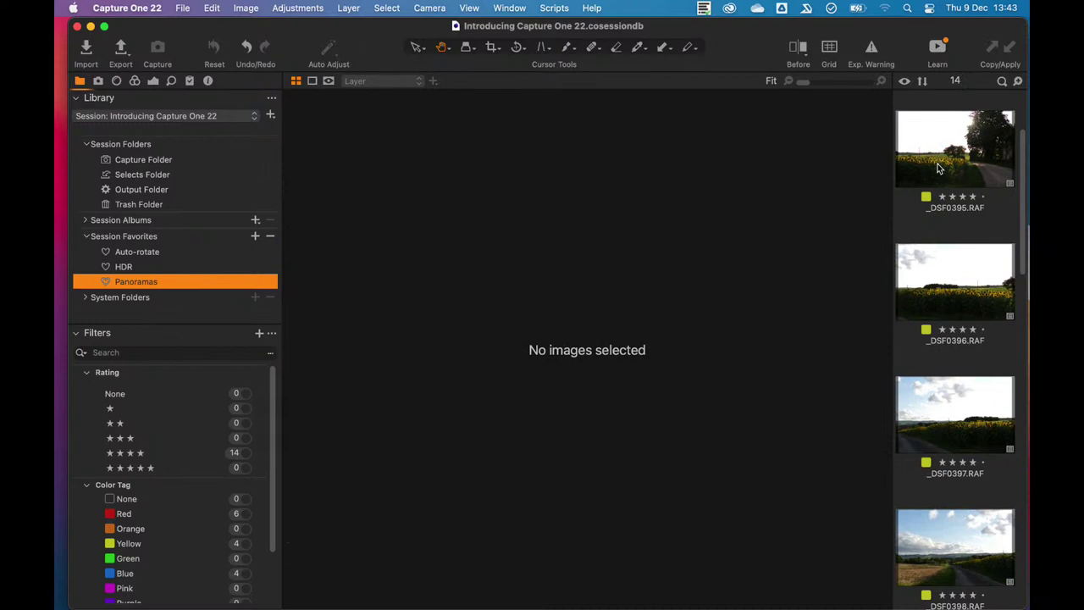
pyautogui.scroll(-5, 1022, 178)
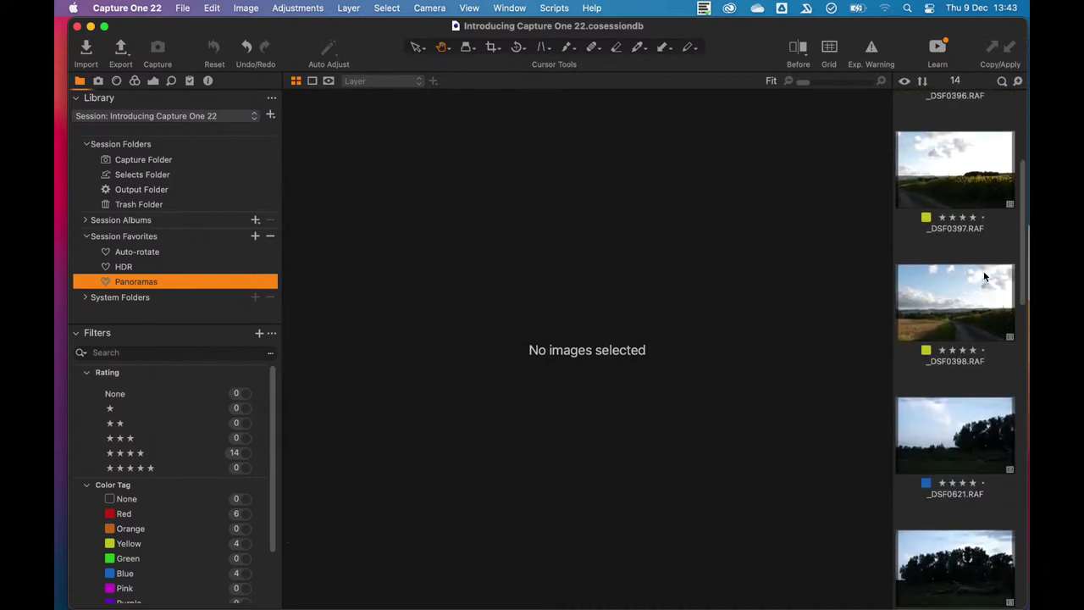
pyautogui.click(984, 276)
pyautogui.scroll(3, 962, 148)
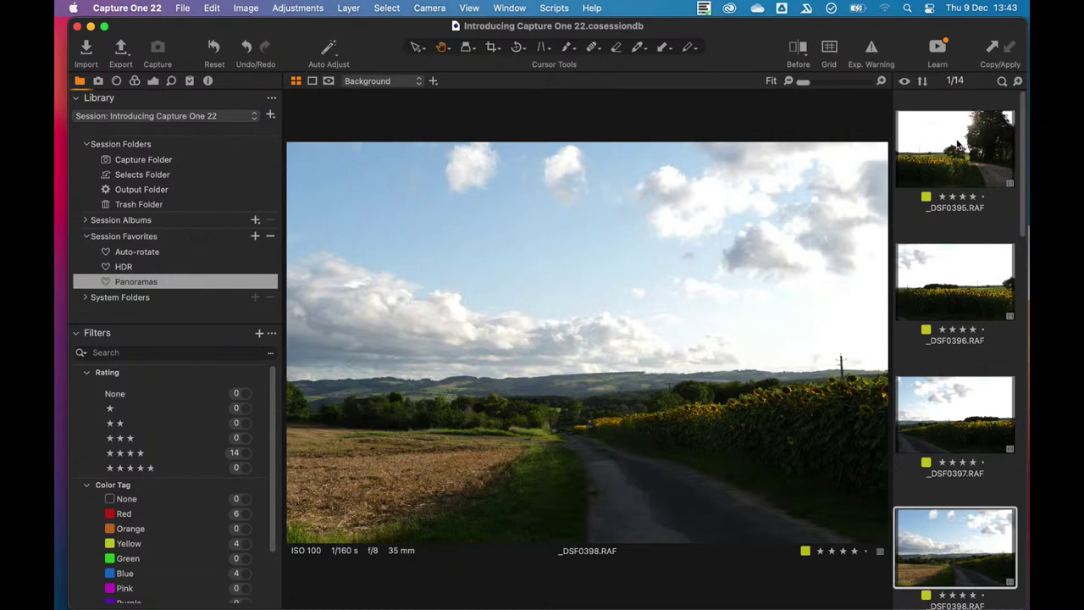
pyautogui.keyDown('shift'); pyautogui.click(958, 145); pyautogui.keyUp('shift')
# - Select the _DSF0621–_DSF0624 tree set, then the _DSF1700–_DSF1705 mountain set
pyautogui.scroll(-3, 1020, 207)
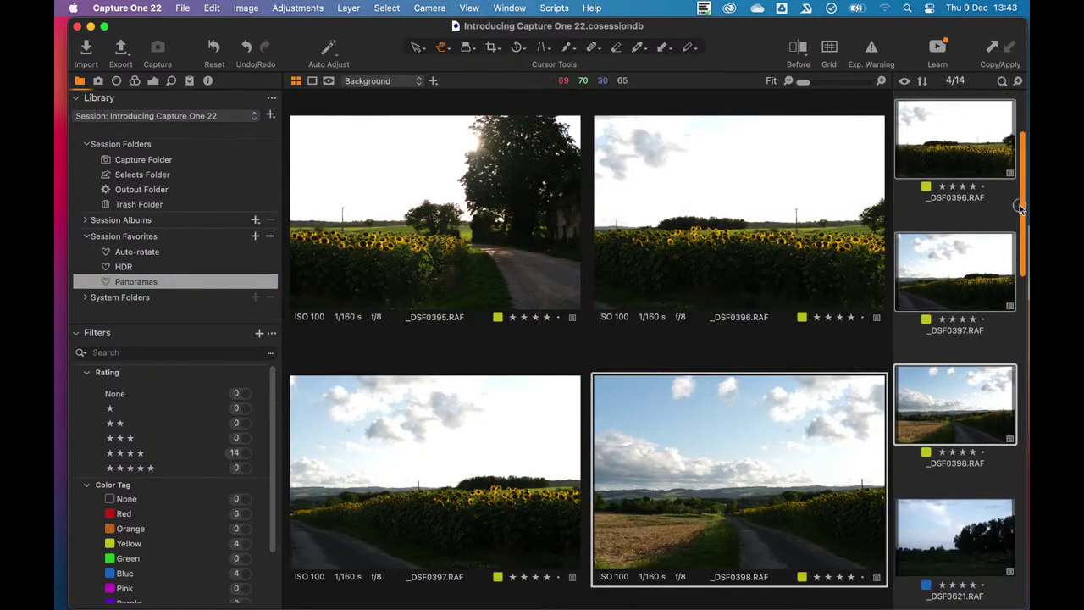
pyautogui.scroll(-8, 1020, 207)
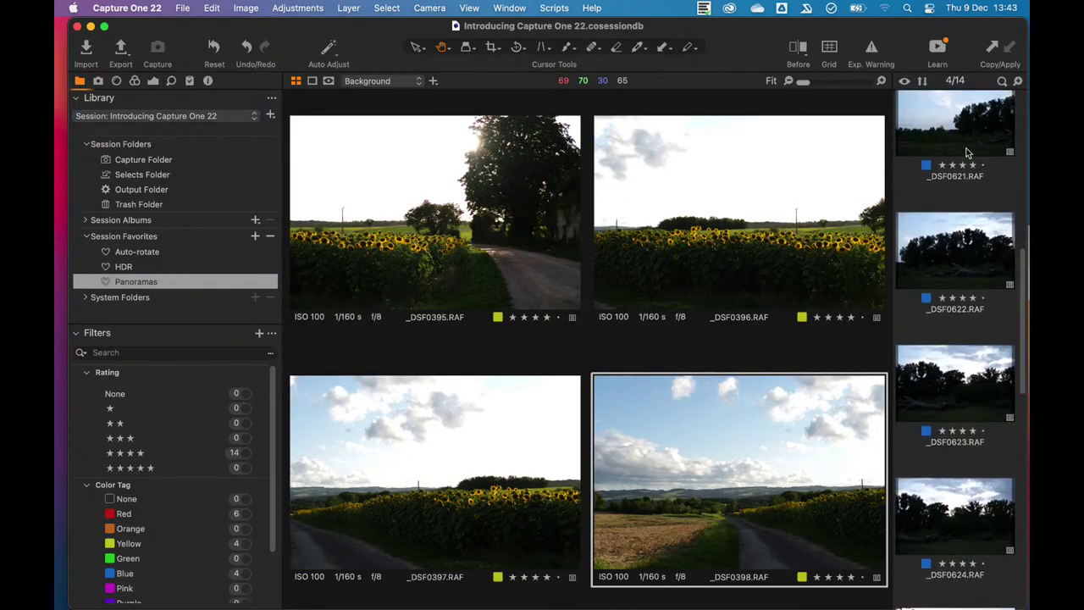
pyautogui.click(968, 152)
pyautogui.scroll(-5, 1021, 291)
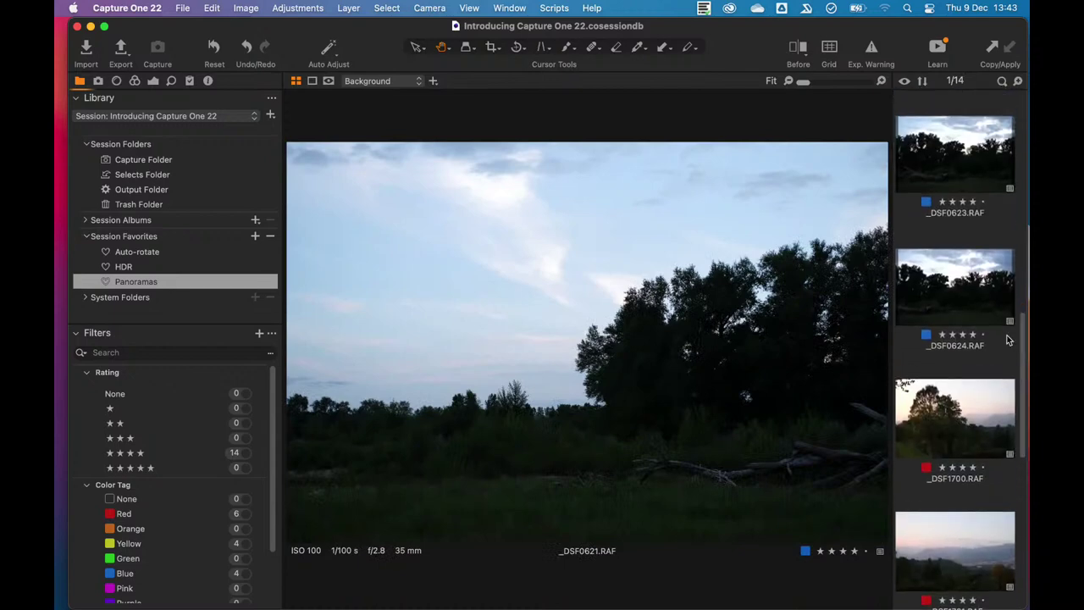
pyautogui.keyDown('shift'); pyautogui.click(969, 295); pyautogui.keyUp('shift')
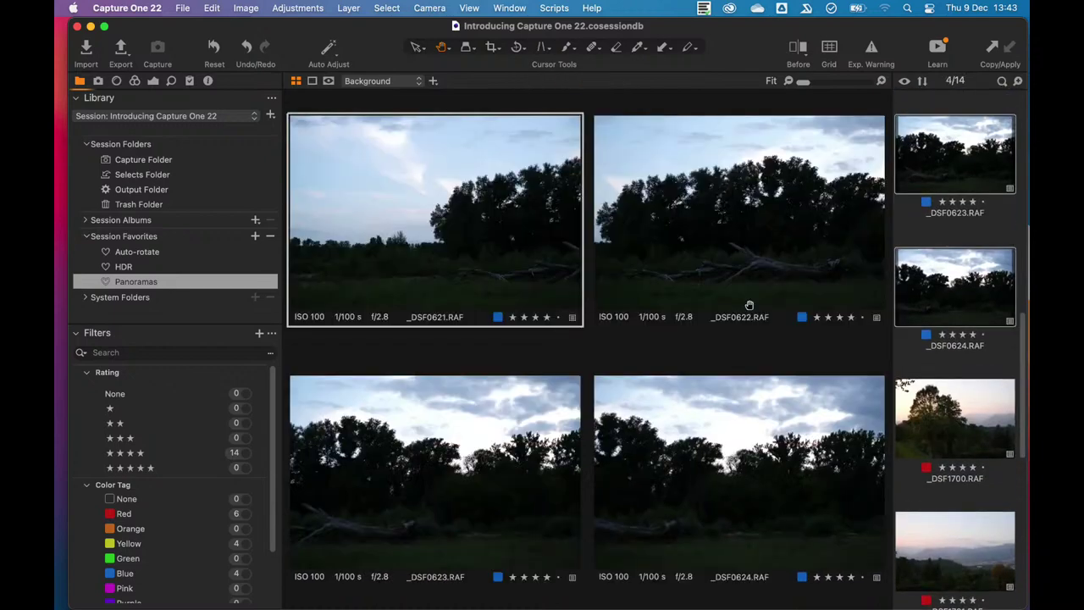
pyautogui.scroll(-1, 1021, 326)
pyautogui.click(1005, 356)
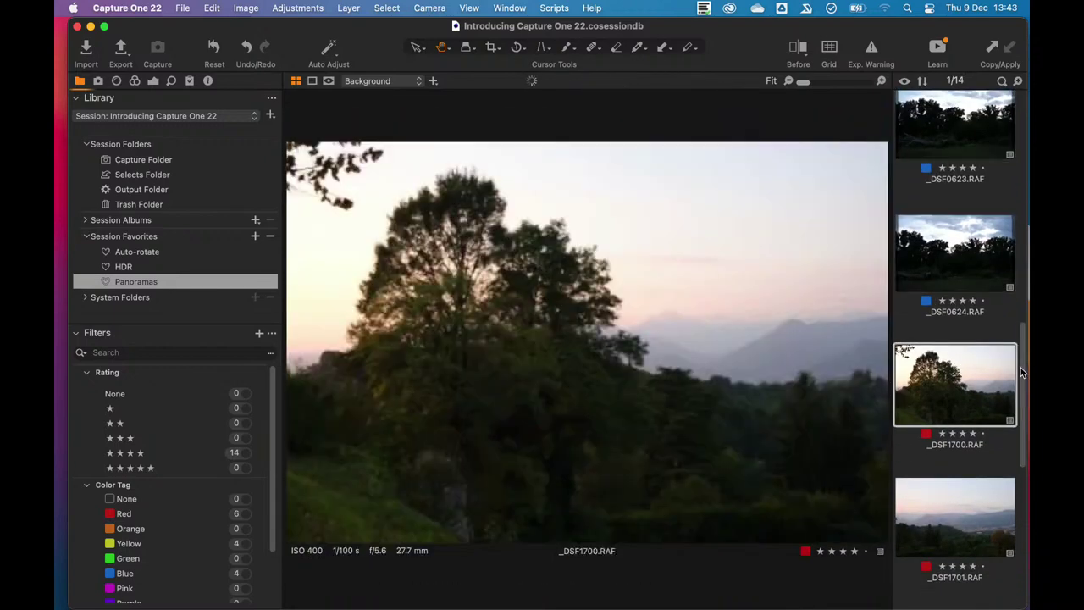
pyautogui.scroll(-5, 999, 423)
pyautogui.keyDown('shift'); pyautogui.click(985, 552); pyautogui.keyUp('shift')
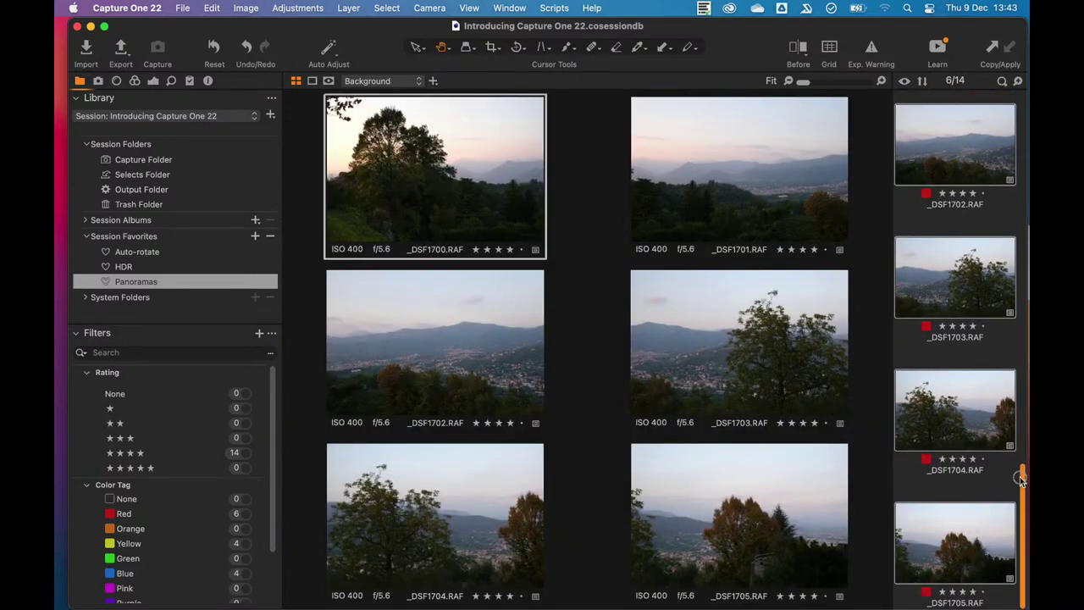
# - Reselect the _DSF0621–_DSF0624 treeline frames together
pyautogui.moveTo(1019, 477); pyautogui.dragTo(1020, 316)
pyautogui.click(974, 315)
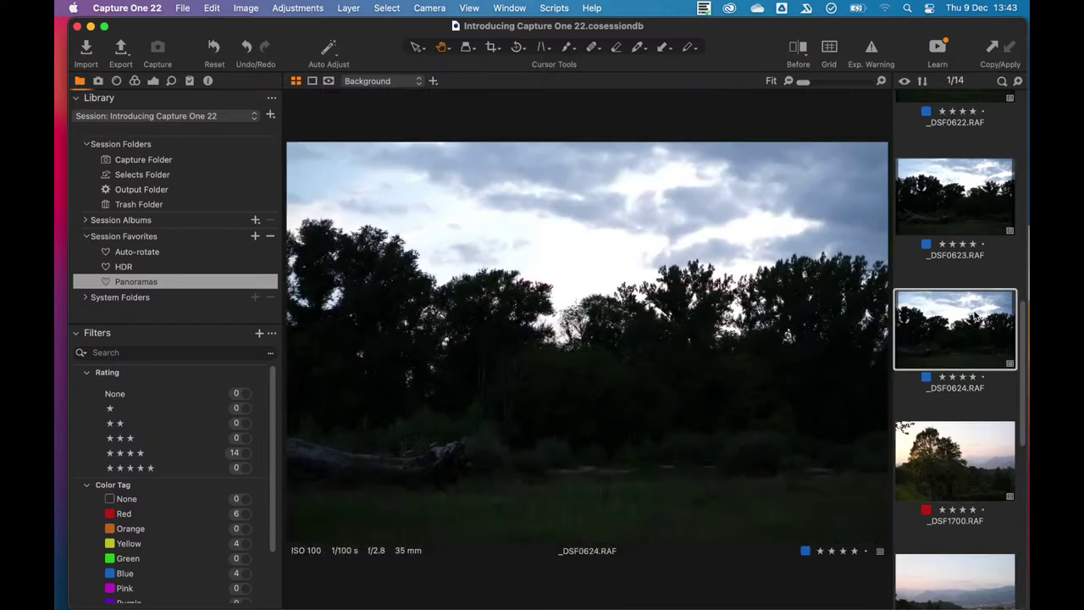
pyautogui.moveTo(163, 604)
pyautogui.hotkey('shift', 'Up')
pyautogui.hotkey('shift', 'Up')
pyautogui.hotkey('shift', 'Up')
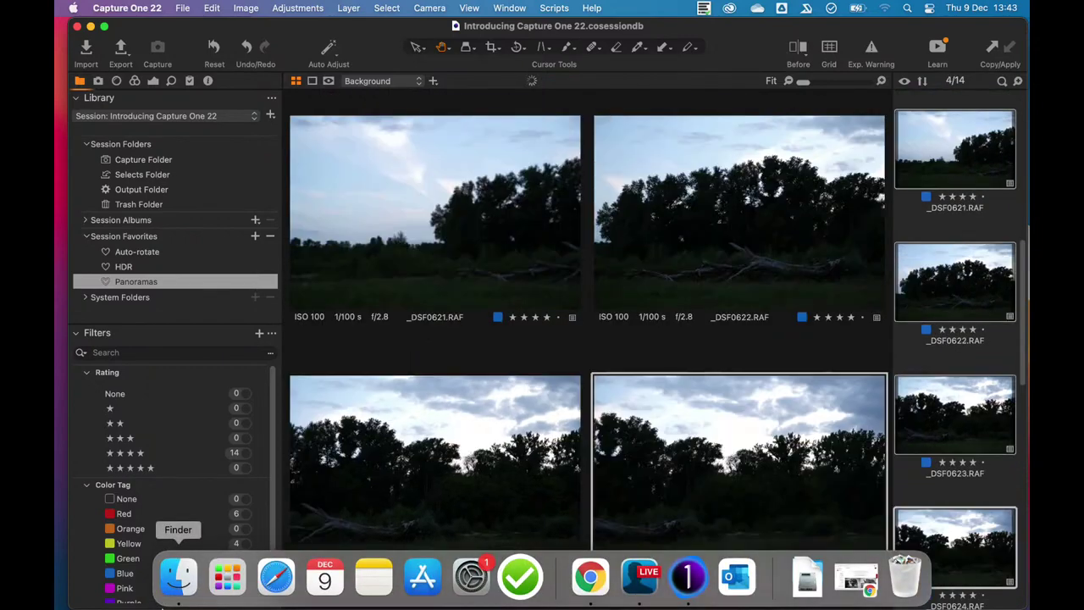
# - Keep the four _DSF0621–_DSF0624 frames selected with _DSF0621 as primary, then view them full screen
pyautogui.hotkey('shift', 'Up')
pyautogui.hotkey('shift', 'Down')
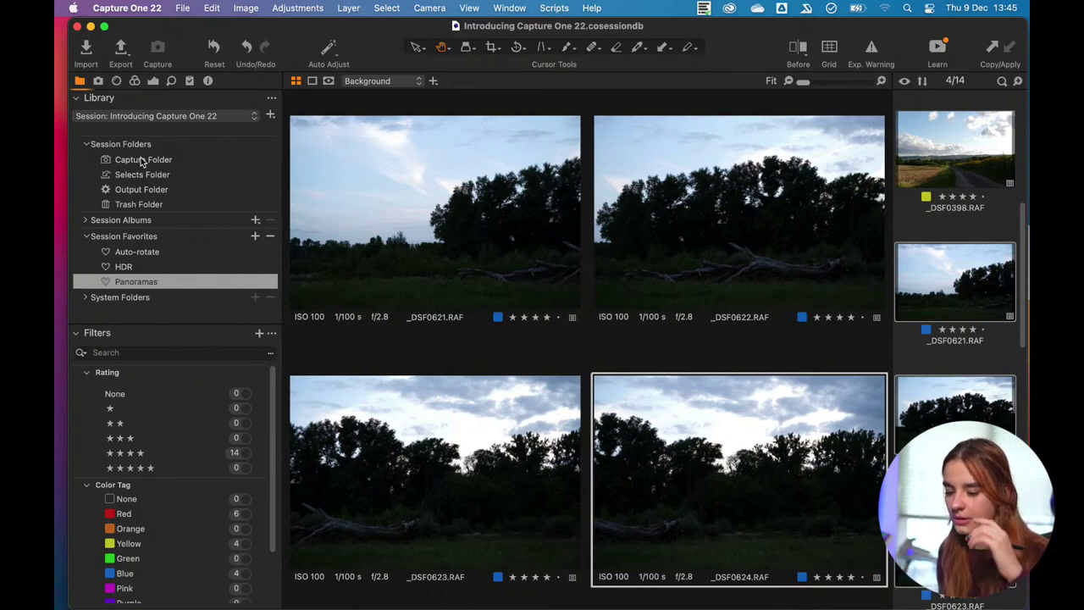
pyautogui.click(548, 288)
pyautogui.press('ctrl+super+f')
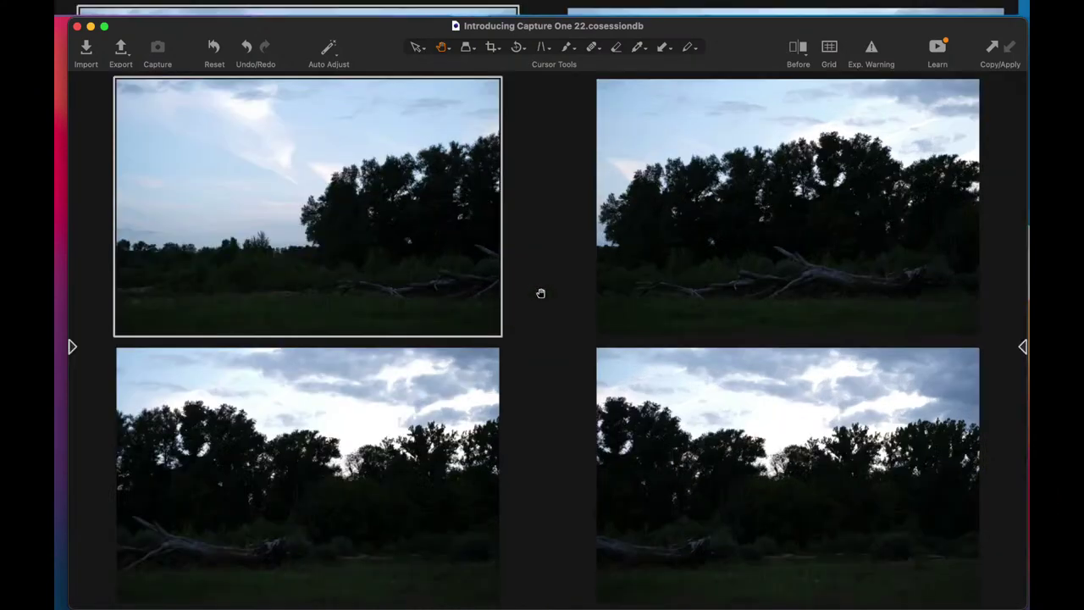
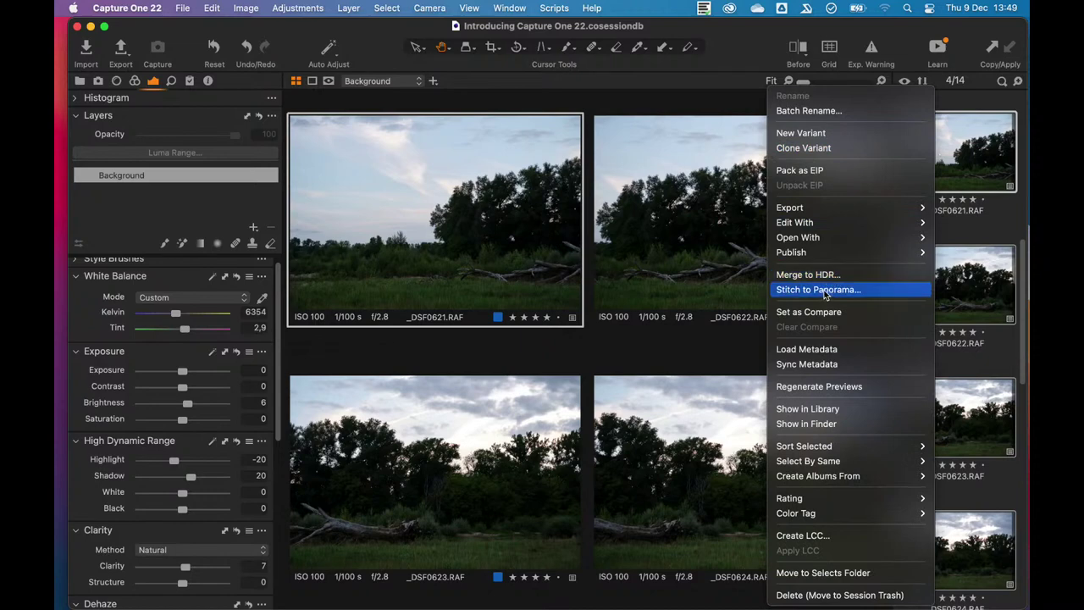
# - Stitch the four frames into a panorama, comparing Spherical, Cylindrical and Perspective projection previews
pyautogui.click(825, 290)
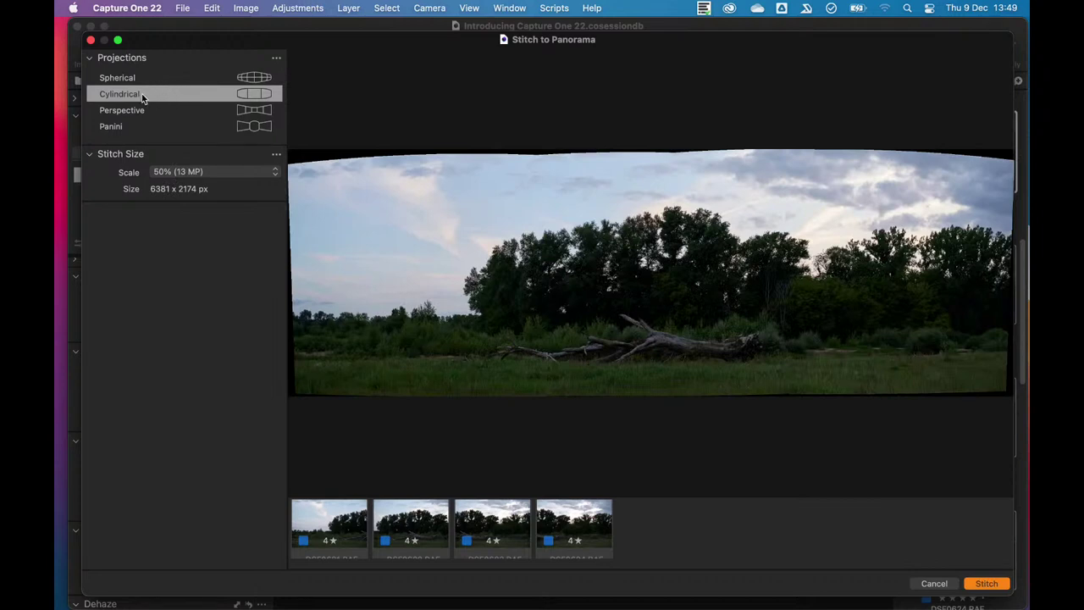
pyautogui.click(136, 78)
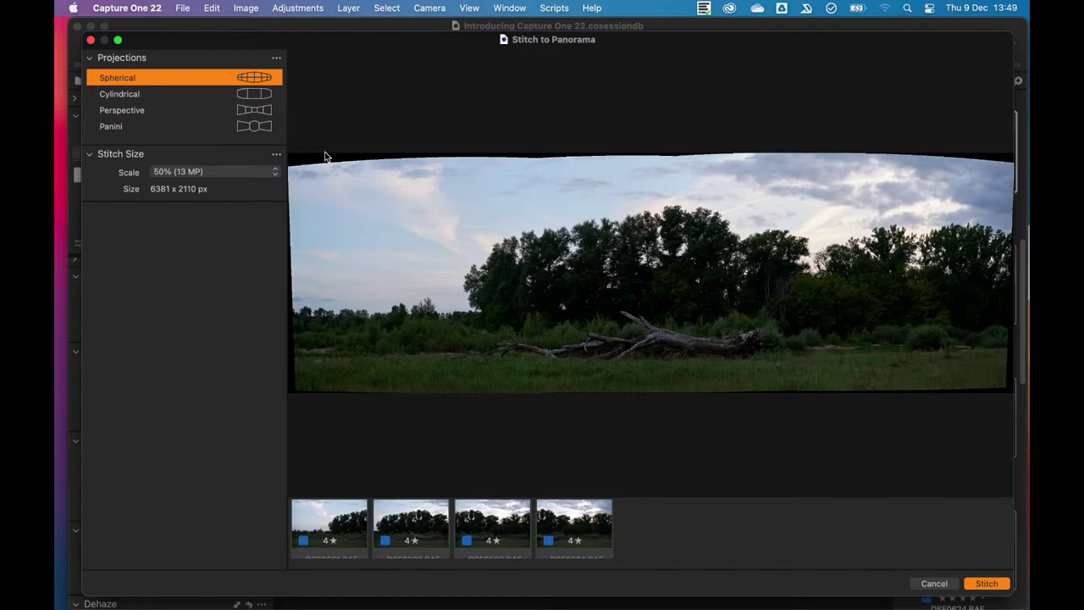
pyautogui.click(144, 95)
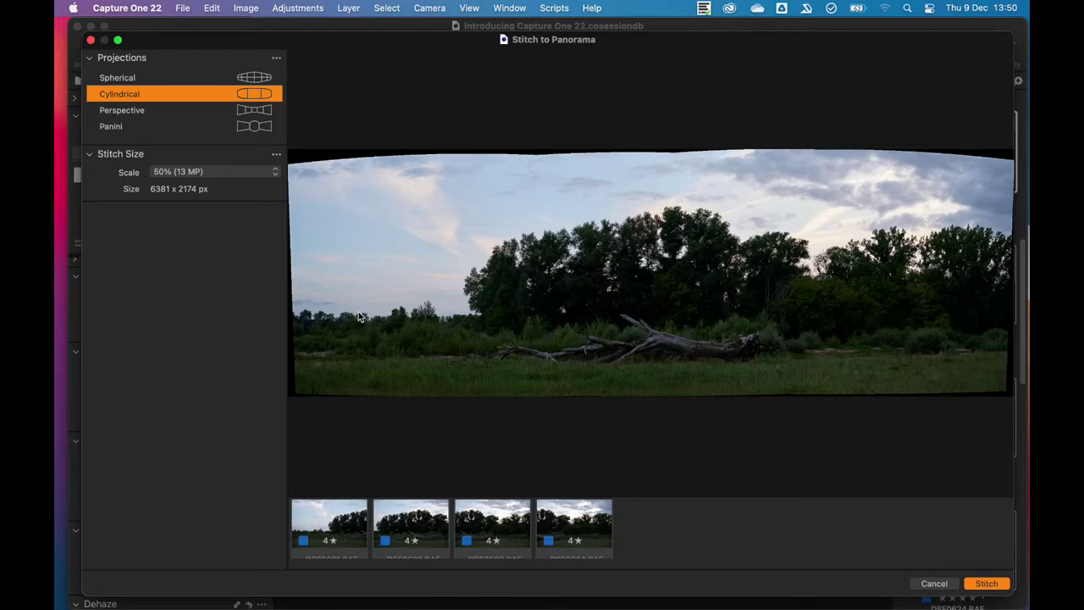
pyautogui.click(142, 111)
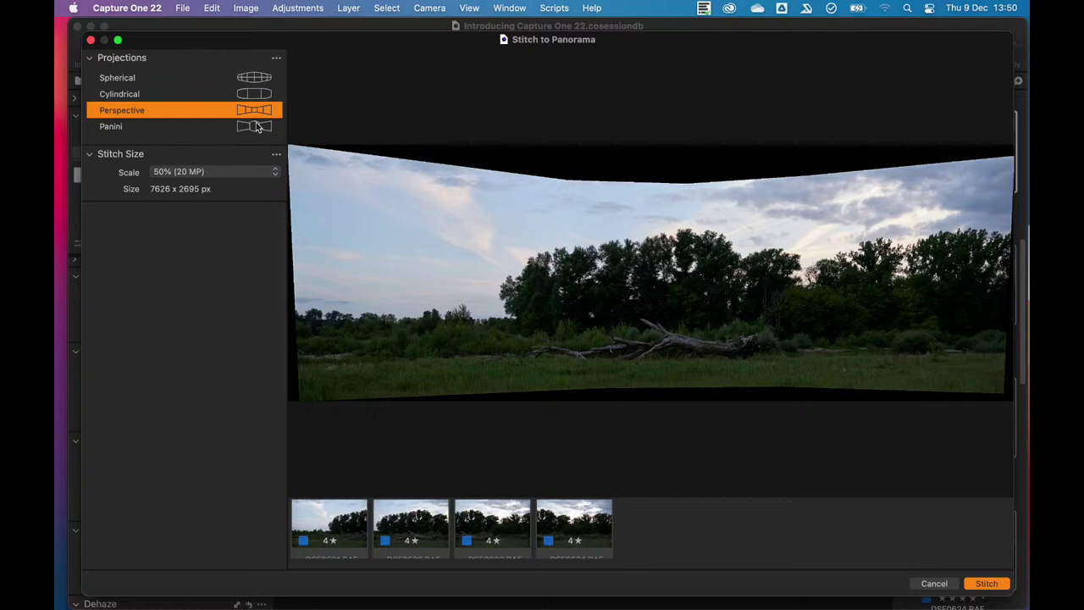
# - Return the panorama to Cylindrical projection and set the output scale to 100% (55 MP)
pyautogui.click(196, 96)
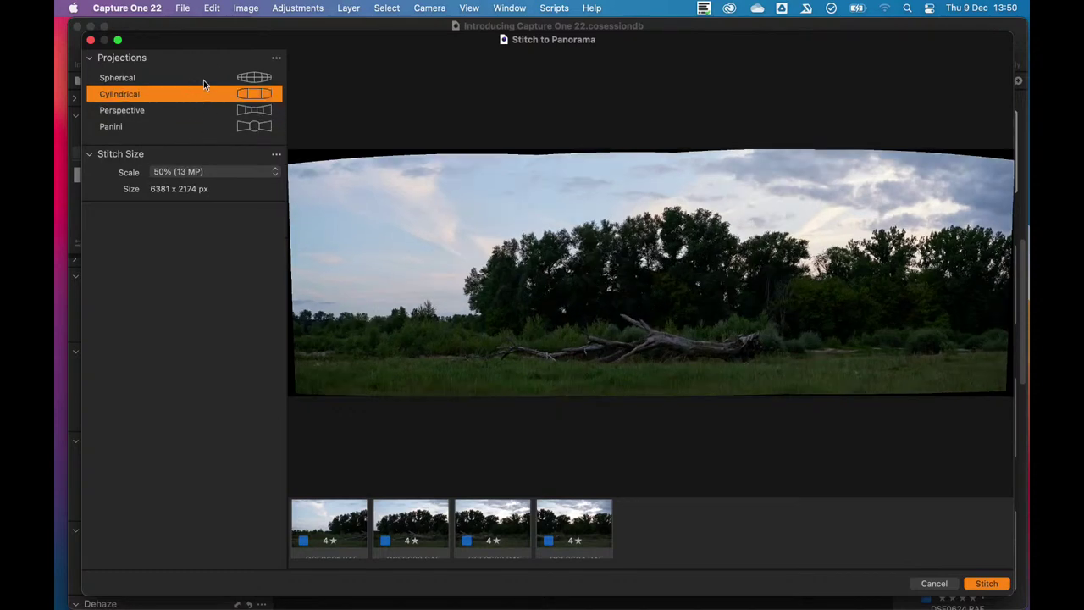
pyautogui.click(202, 82)
pyautogui.click(195, 95)
pyautogui.click(201, 172)
pyautogui.click(235, 150)
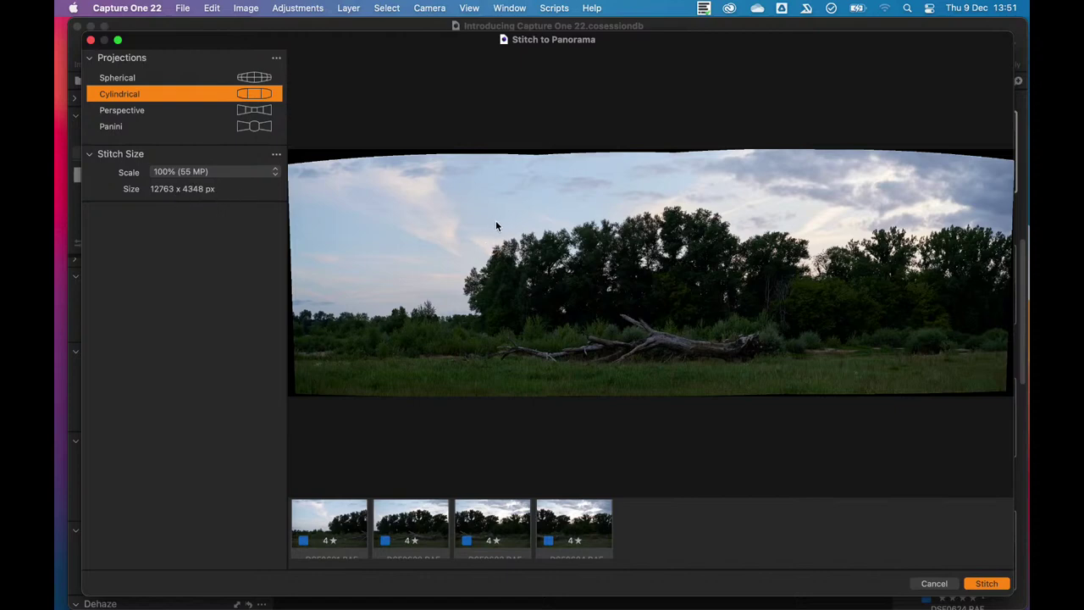
# - Set the output scale back to 50% (13 MP) and stitch the cylindrical panorama
pyautogui.click(187, 172)
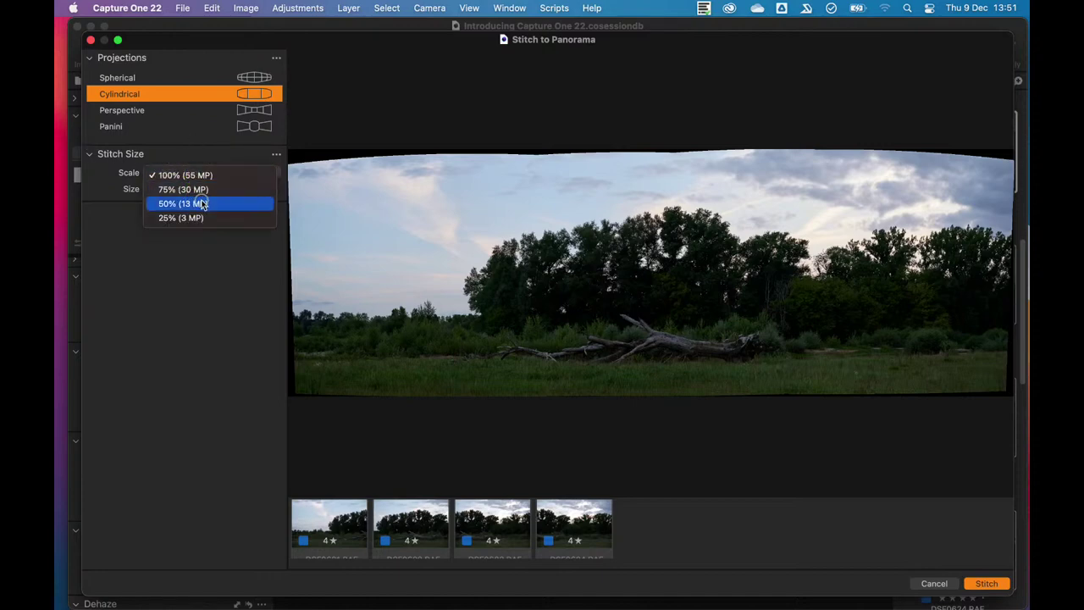
pyautogui.click(167, 203)
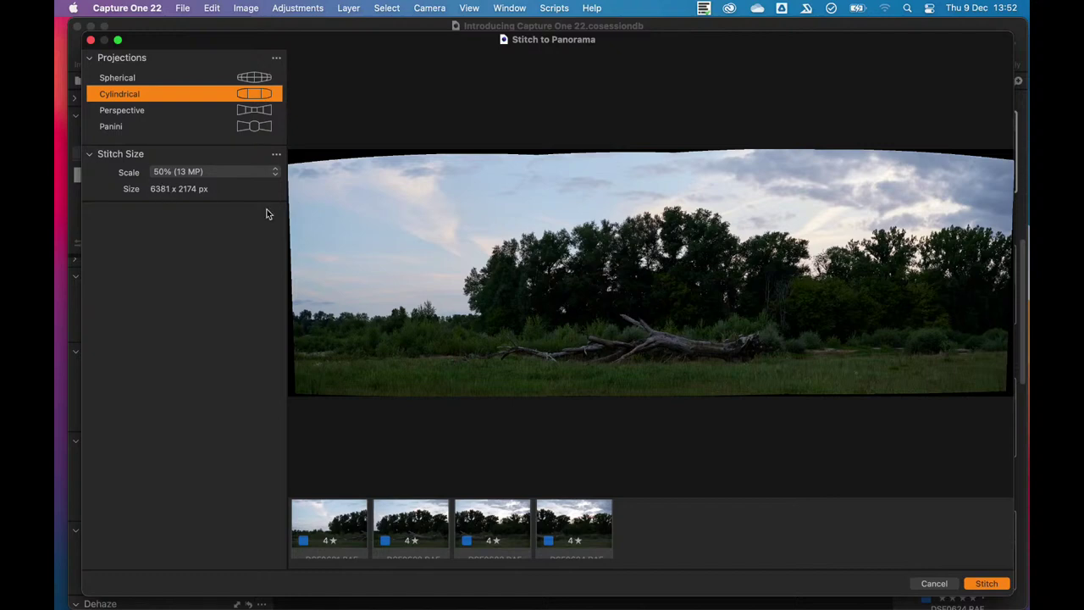
pyautogui.click(993, 585)
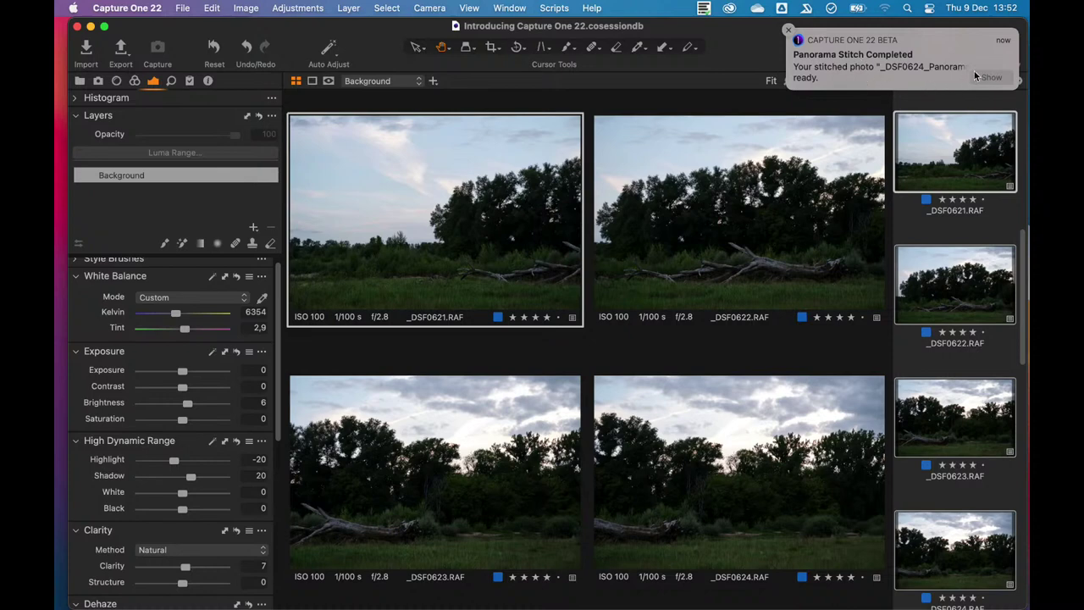
# - Show the new _DSF0624_Panorama.dng, compare it with _DSF0624.RAF, then select _DSF0624.RAF
pyautogui.click(991, 78)
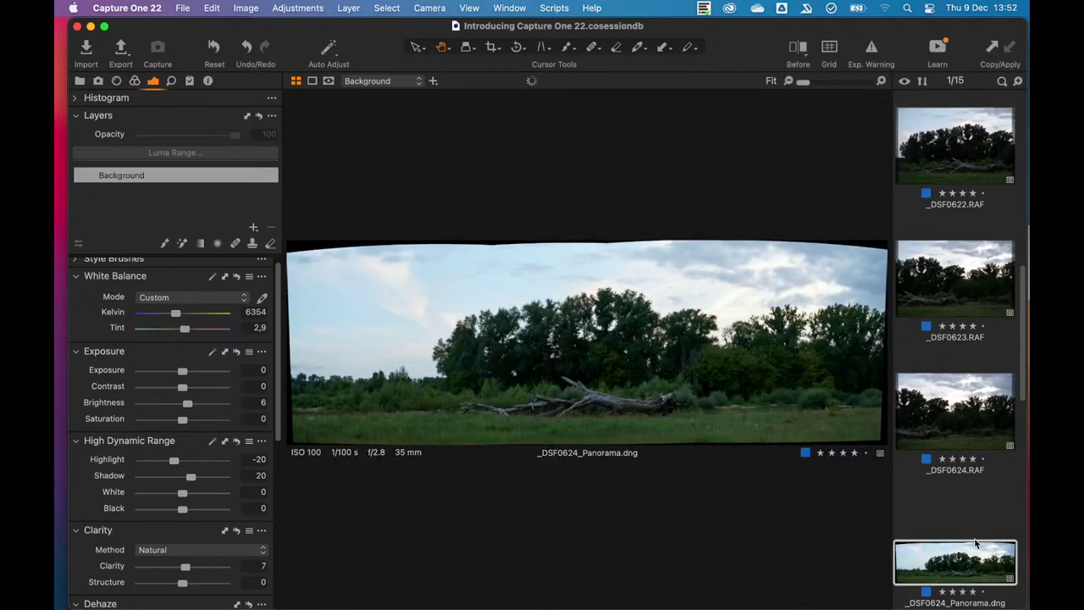
pyautogui.click(961, 421)
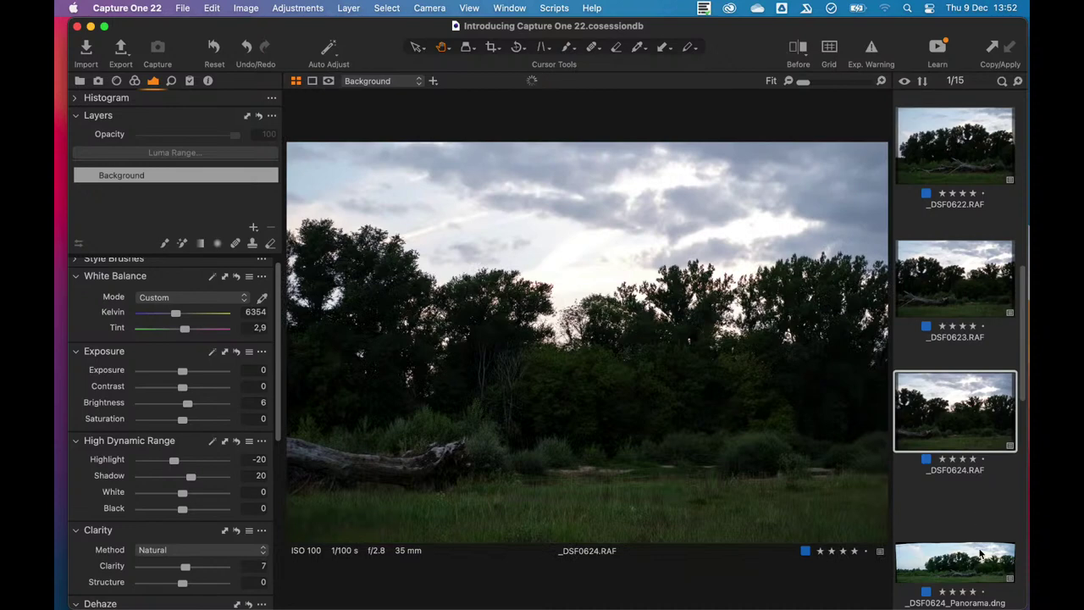
pyautogui.click(966, 543)
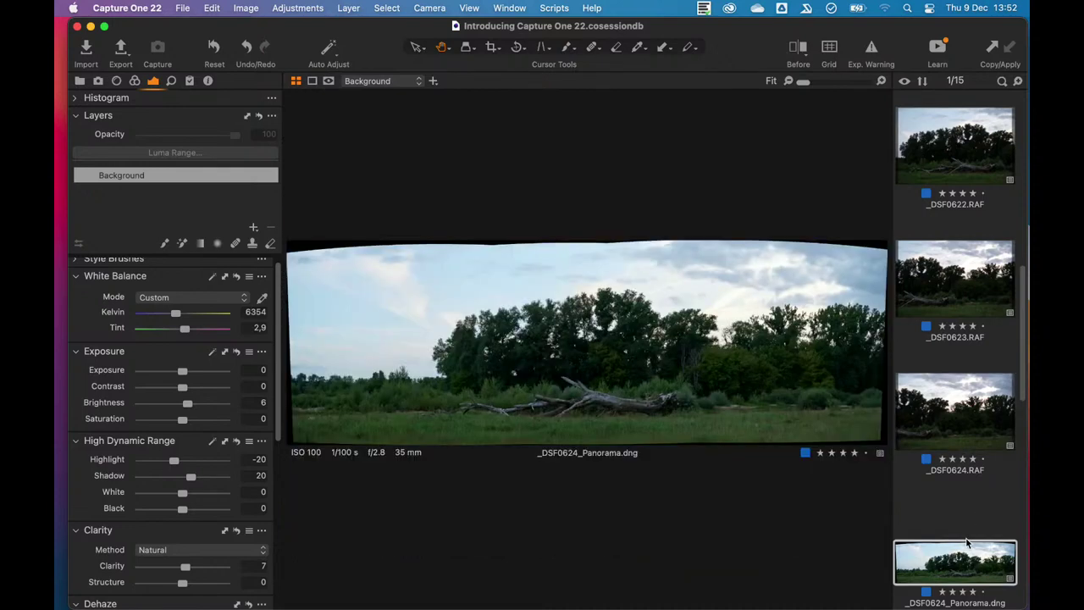
pyautogui.scroll(-3, 941, 360)
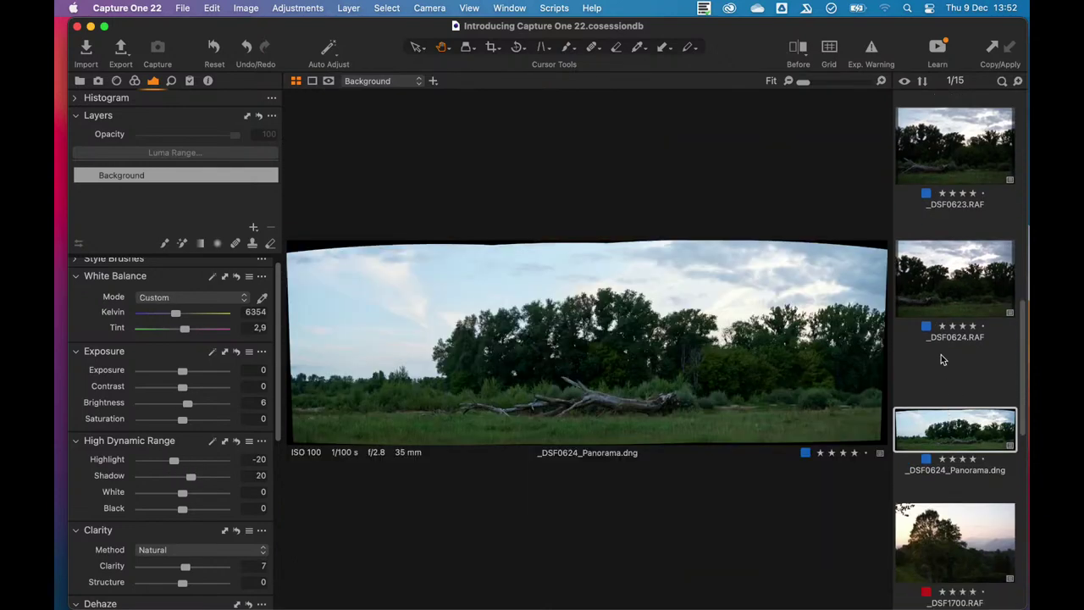
pyautogui.moveTo(1019, 412); pyautogui.dragTo(1016, 376)
pyautogui.click(964, 378)
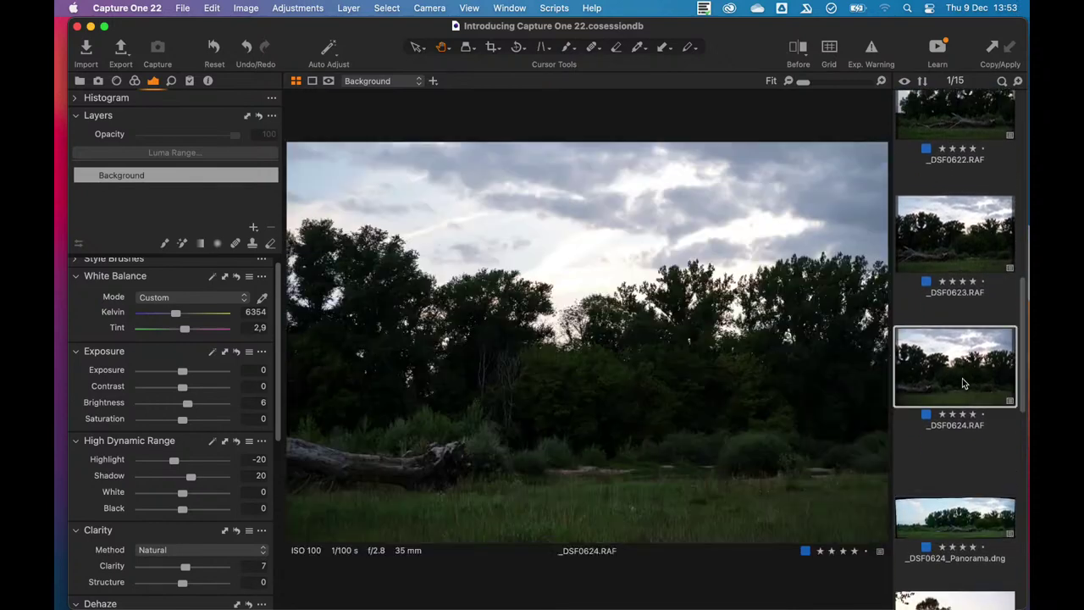
# - In the Color tools, set the Film Standard curve on _DSF0624 and _DSF0623
pyautogui.click(135, 82)
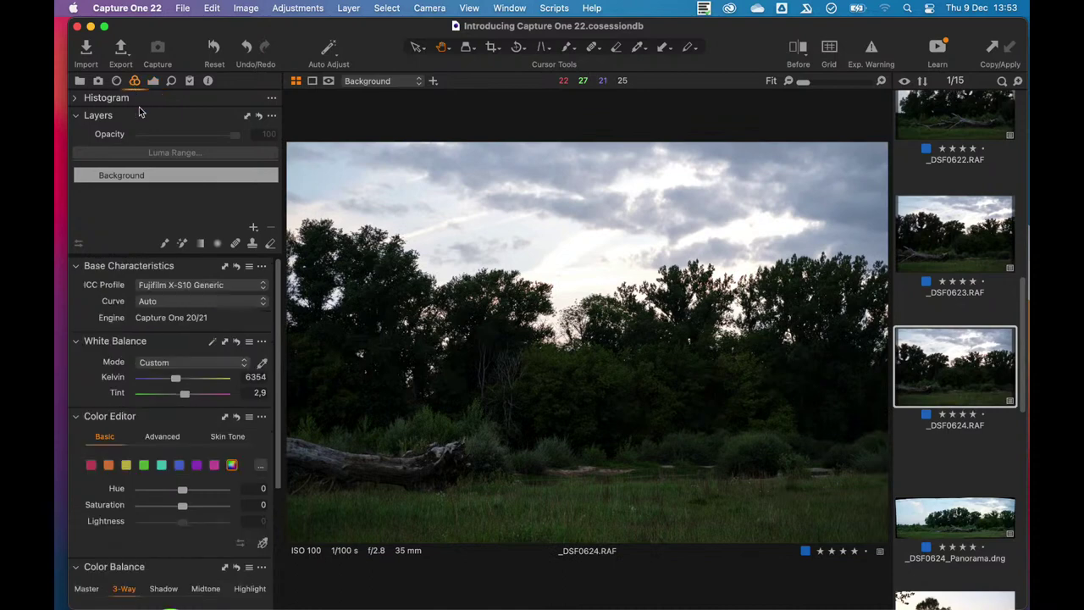
pyautogui.click(180, 302)
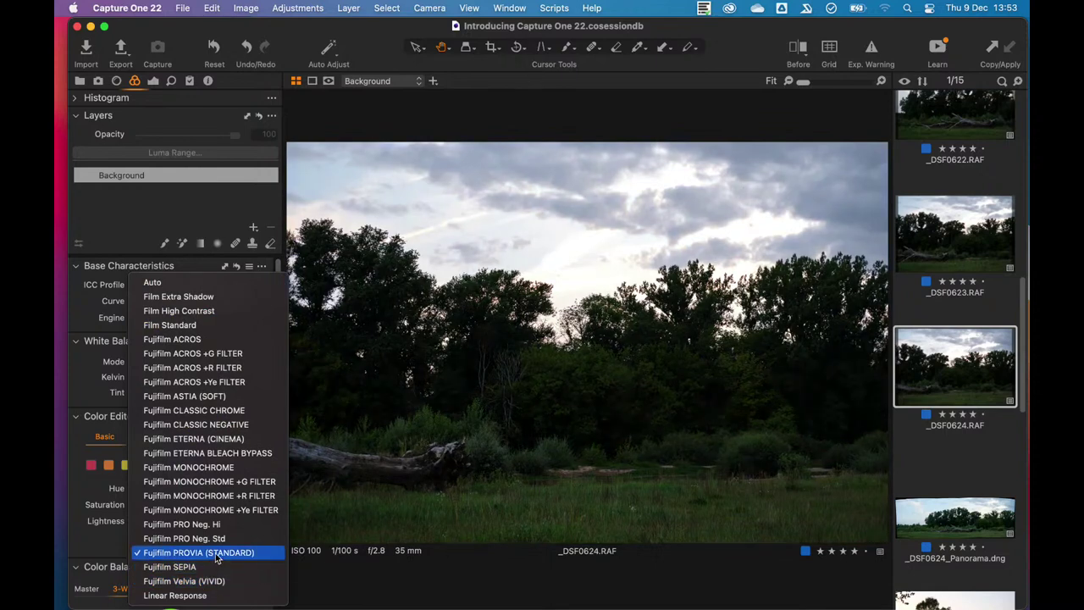
pyautogui.click(174, 327)
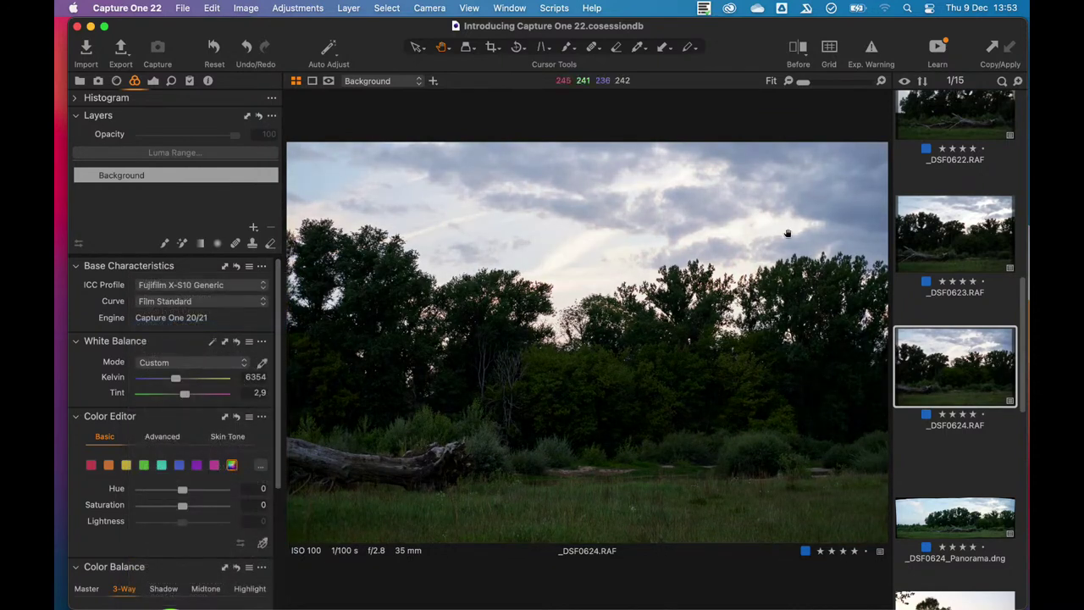
pyautogui.click(933, 237)
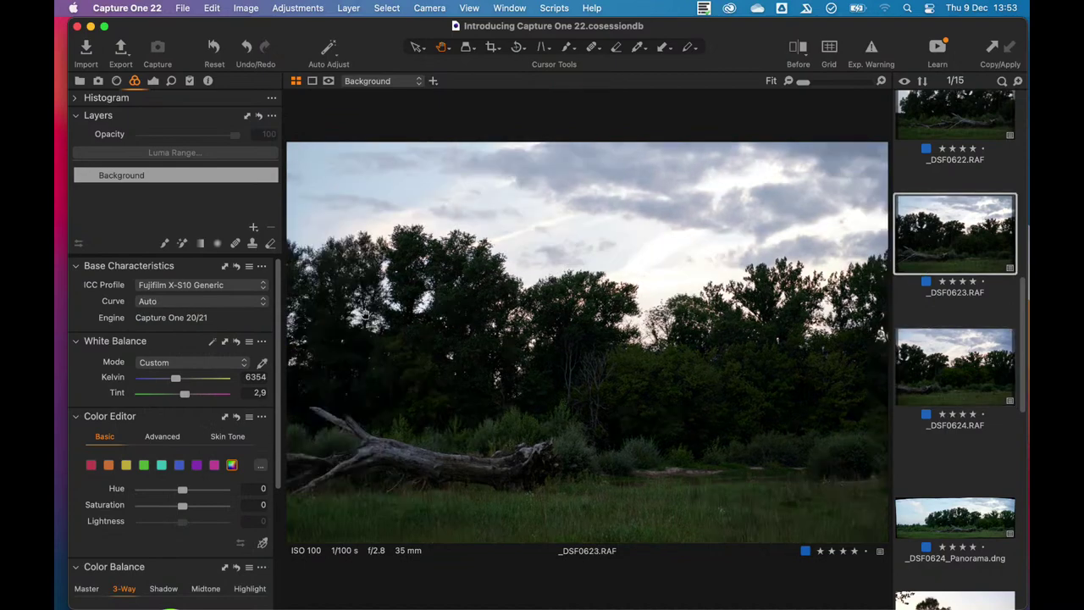
pyautogui.click(188, 302)
pyautogui.click(203, 346)
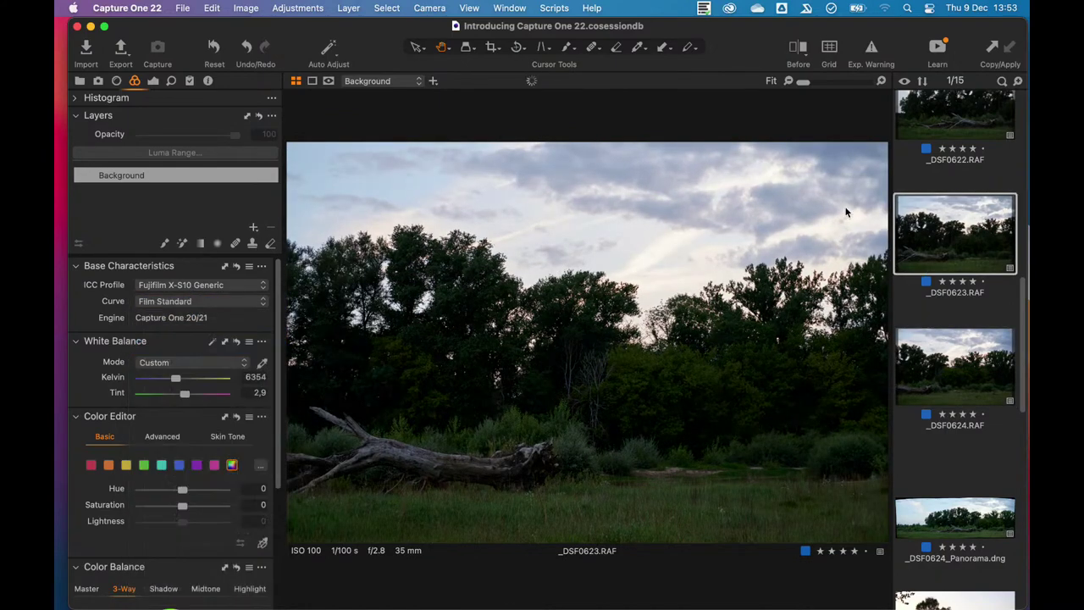
# - Apply the Film Standard curve to _DSF0622 and _DSF0621 as well
pyautogui.click(952, 127)
pyautogui.click(180, 302)
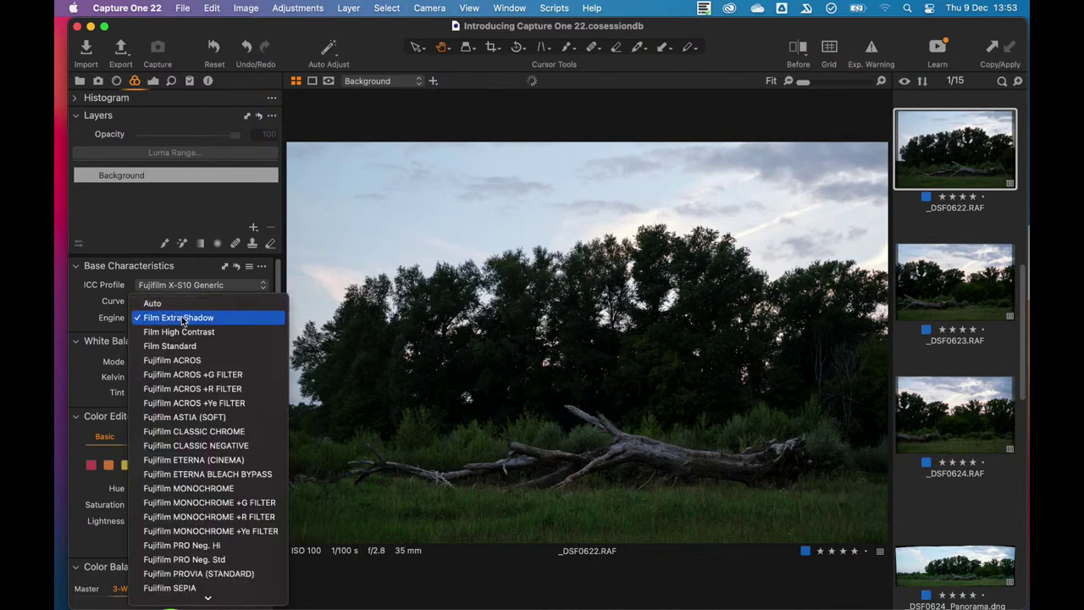
pyautogui.click(225, 346)
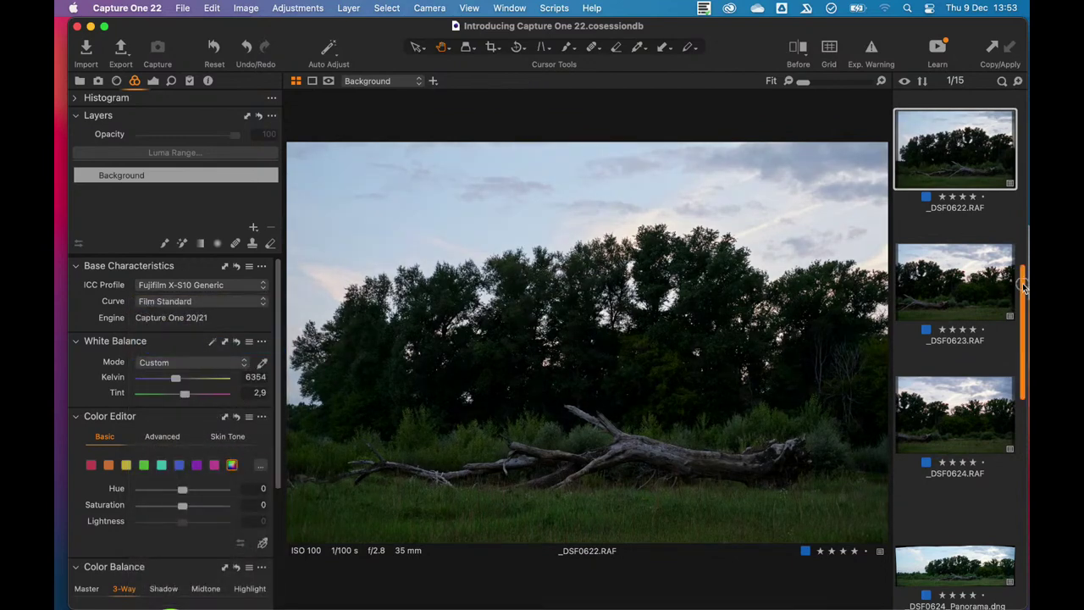
pyautogui.scroll(2, 1022, 283)
pyautogui.click(955, 156)
pyautogui.click(203, 305)
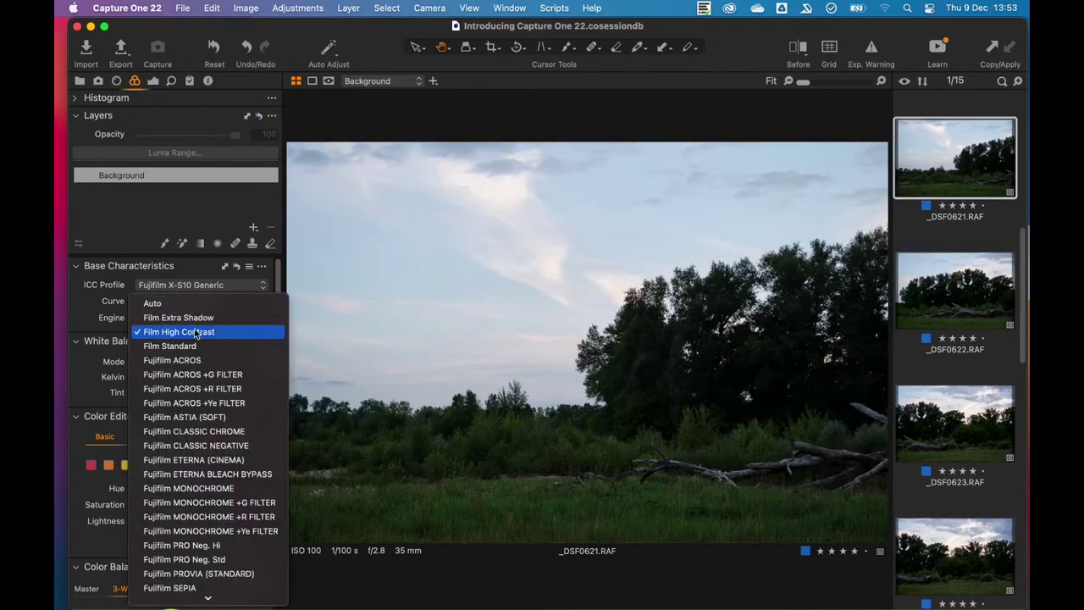
pyautogui.click(203, 347)
pyautogui.scroll(-5, 1007, 232)
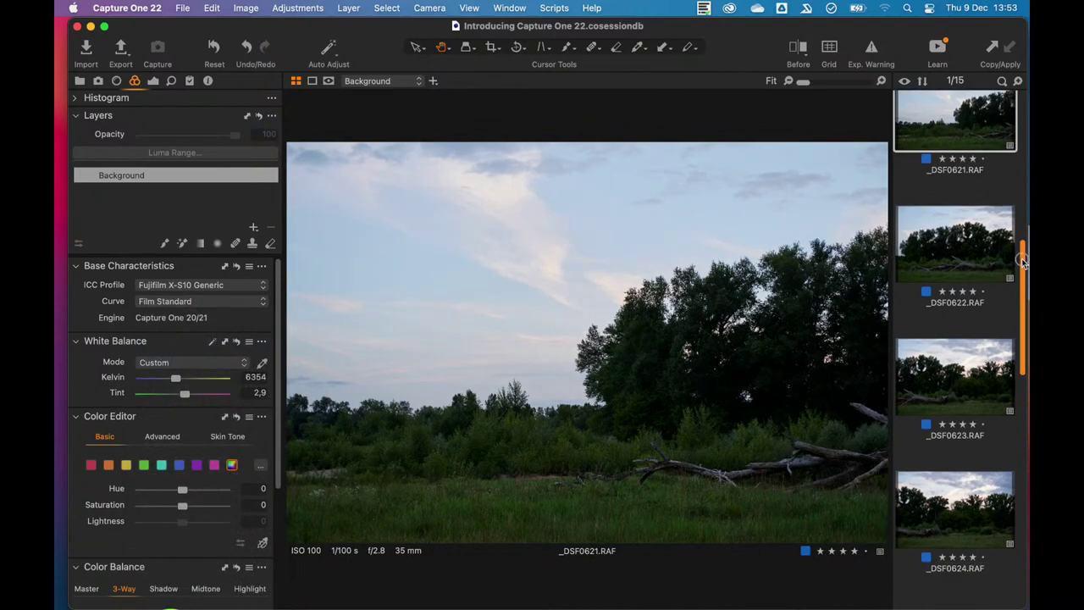
pyautogui.scroll(3, 974, 412)
# - Compare the panorama with _DSF0624, keep Film Standard on _DSF0624, then select the panorama
pyautogui.click(974, 412)
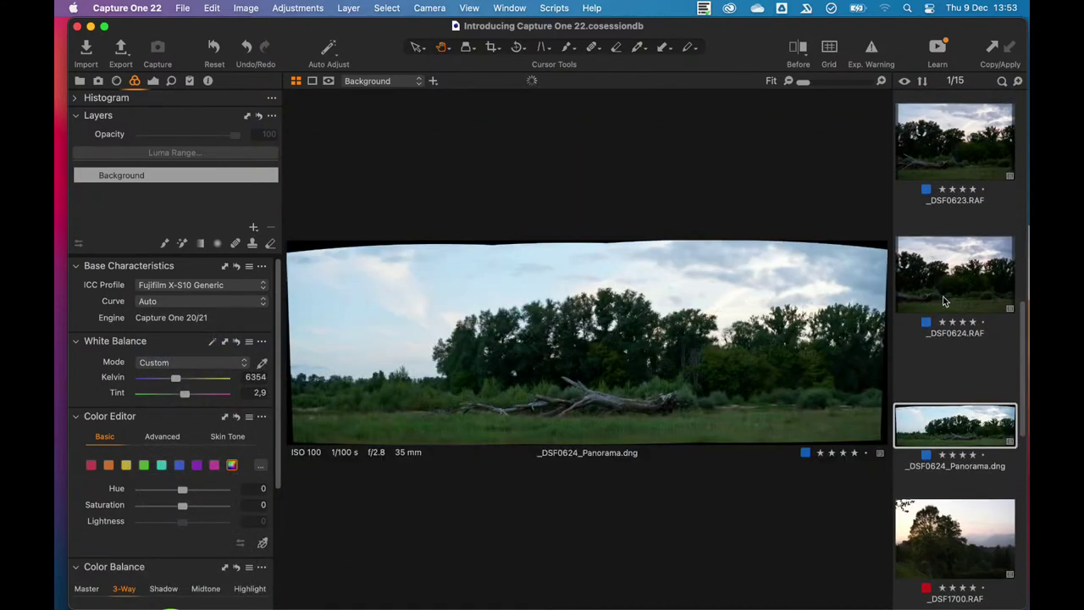
pyautogui.click(944, 297)
pyautogui.press('Down')
pyautogui.click(971, 298)
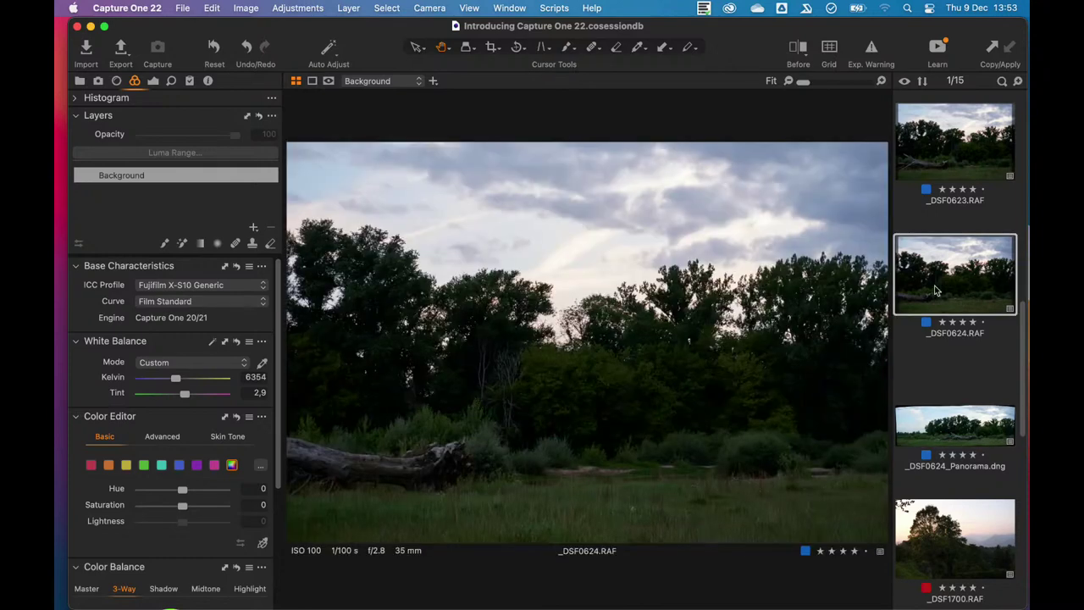
pyautogui.click(194, 303)
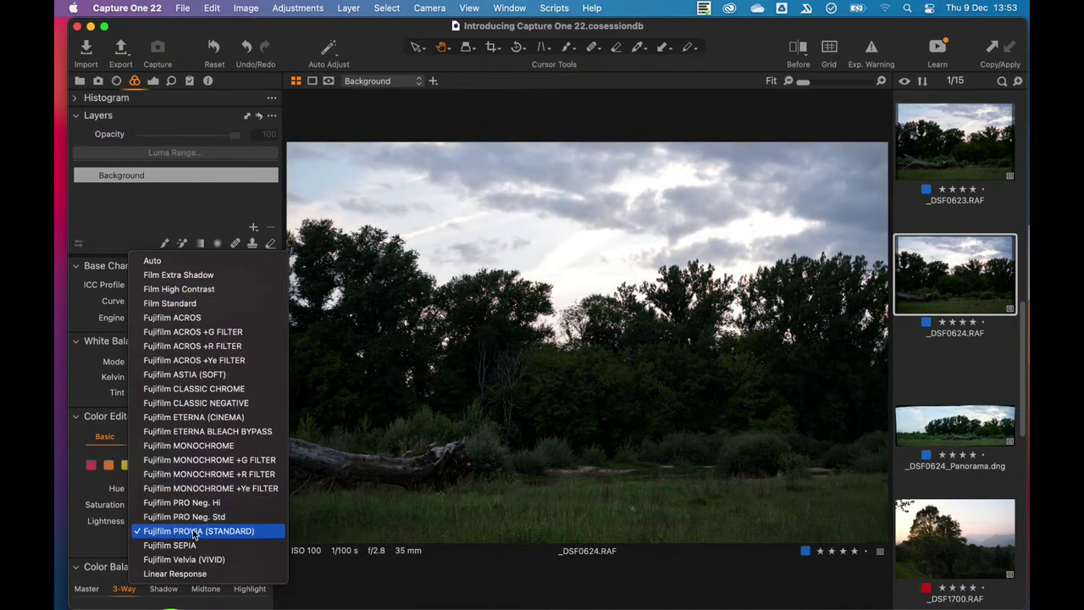
pyautogui.click(169, 303)
pyautogui.press('Down')
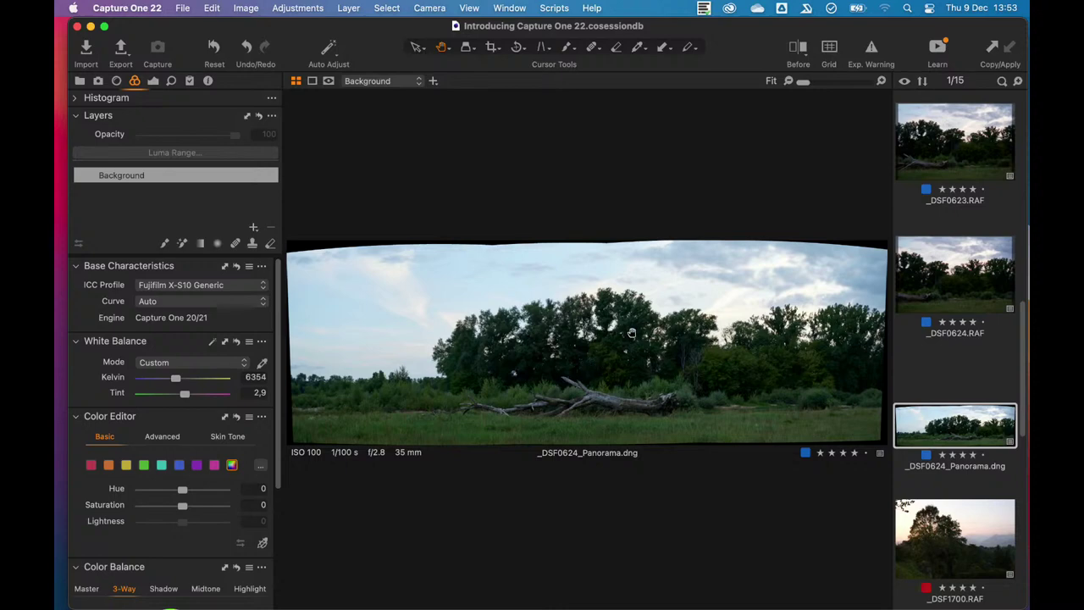
# - Zoom into the full-screen panorama near the fallen tree, pan end to end, then zoom out
pyautogui.press('super+ctrl+f')
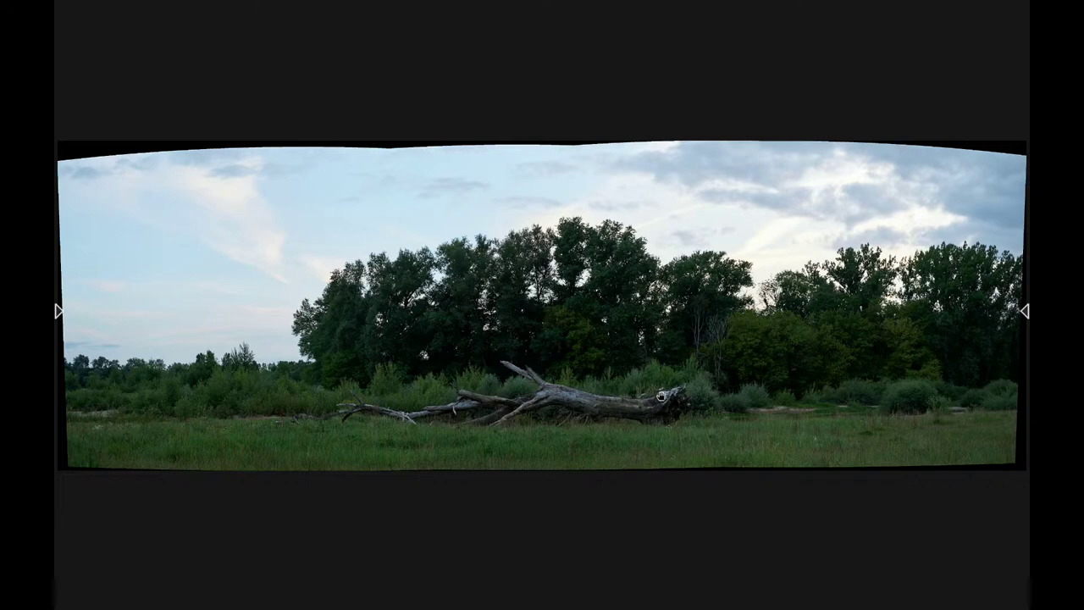
pyautogui.click(662, 396)
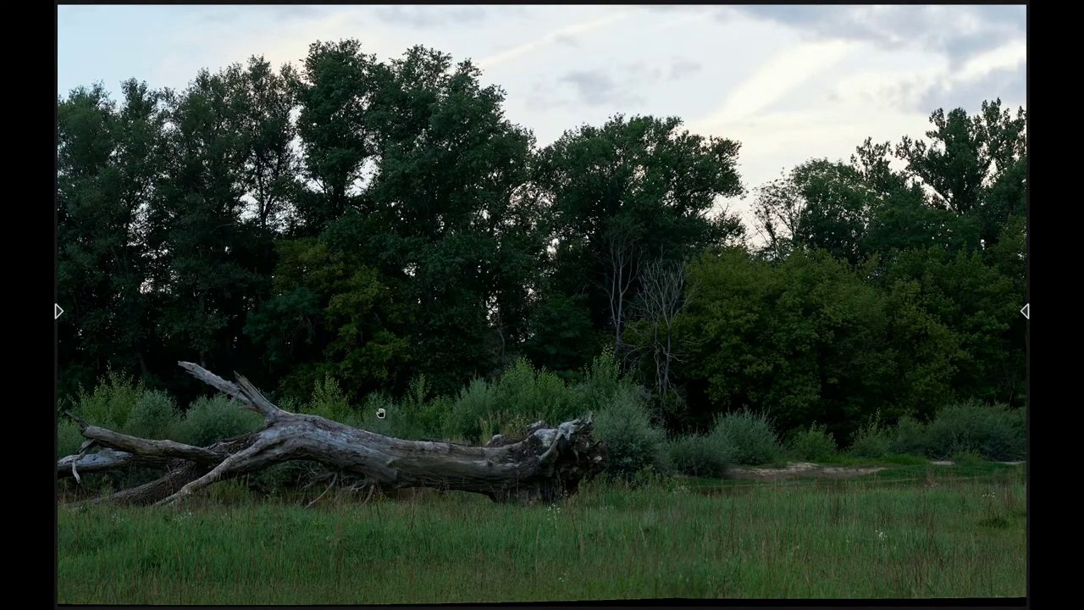
pyautogui.moveTo(448, 417); pyautogui.dragTo(590, 377)
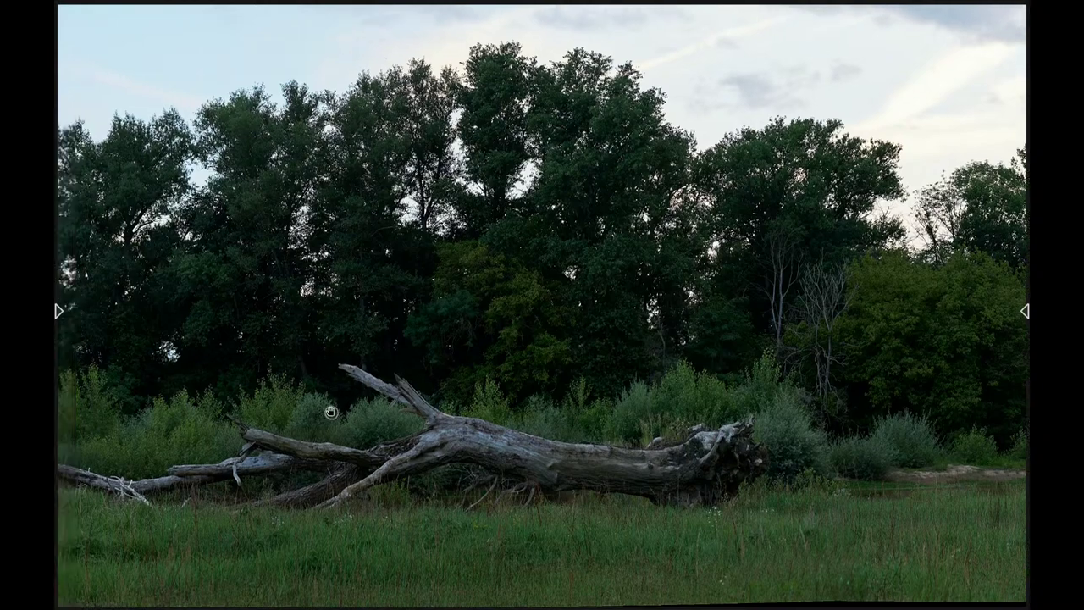
pyautogui.moveTo(331, 407); pyautogui.dragTo(411, 402)
pyautogui.moveTo(247, 400); pyautogui.dragTo(580, 376)
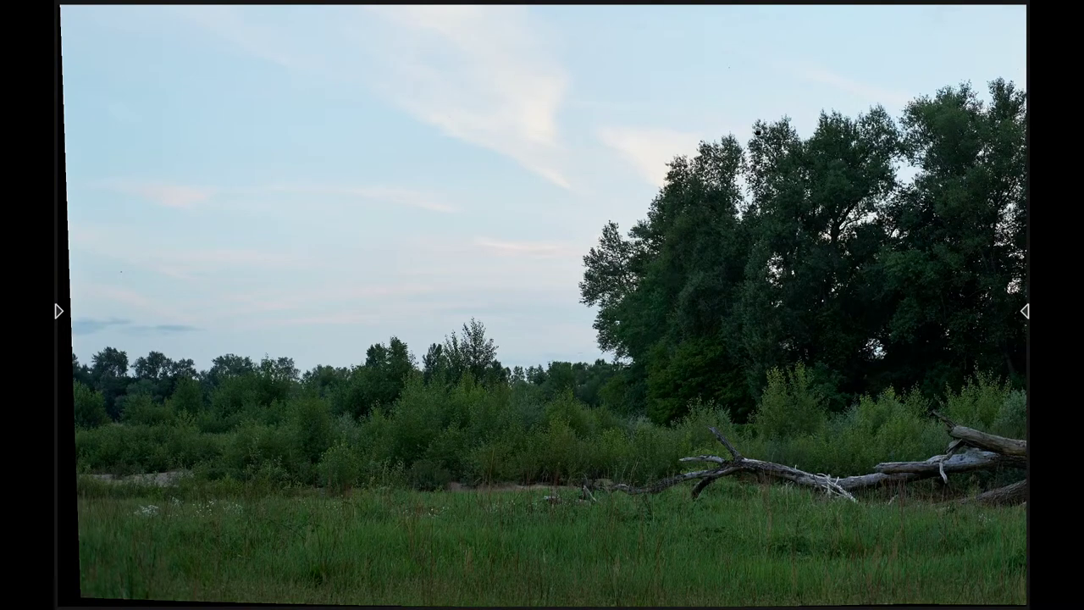
pyautogui.moveTo(731, 278); pyautogui.dragTo(663, 273)
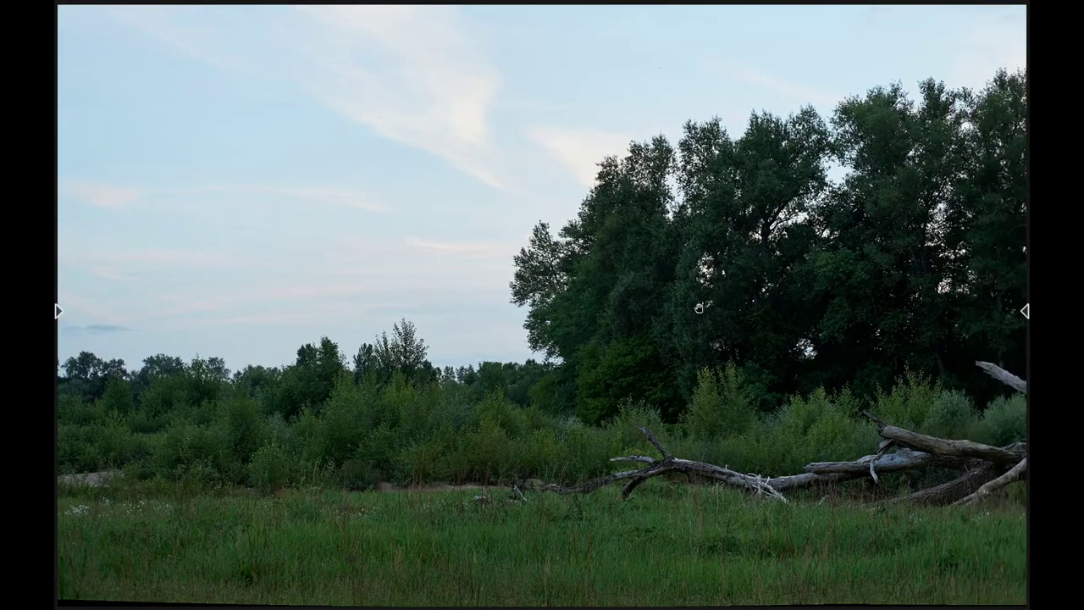
pyautogui.moveTo(843, 252); pyautogui.dragTo(747, 262)
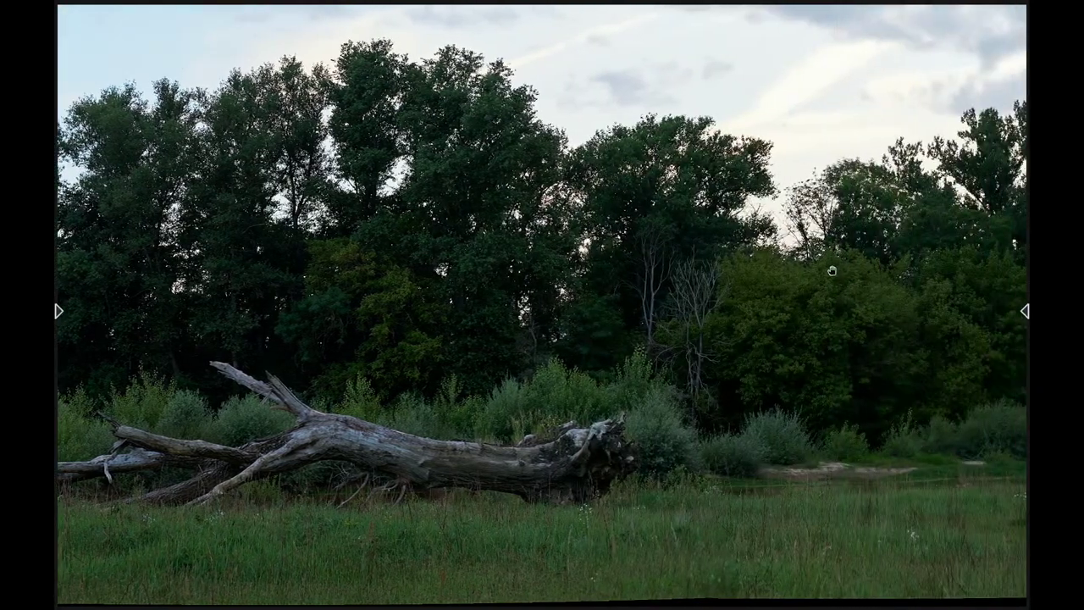
pyautogui.moveTo(847, 271); pyautogui.dragTo(650, 255)
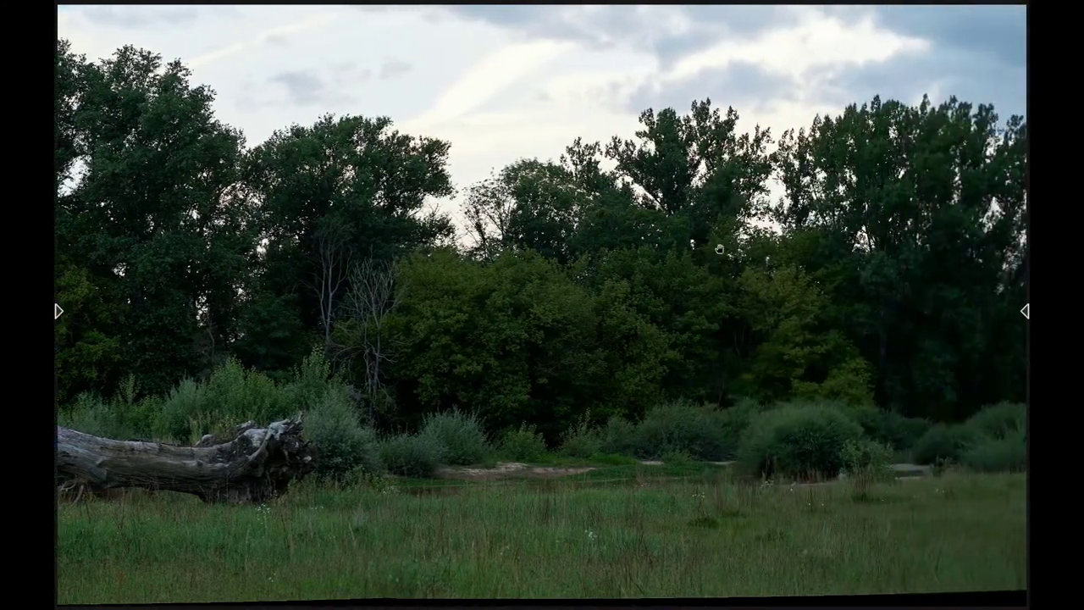
pyautogui.moveTo(831, 245); pyautogui.dragTo(441, 248)
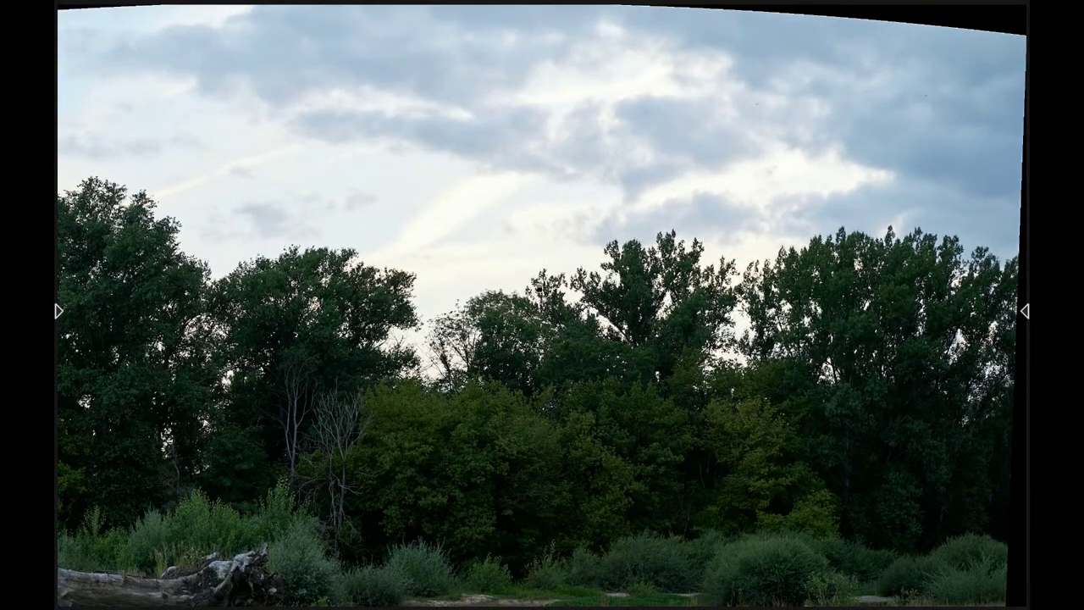
pyautogui.scroll(-2, 428, 290)
pyautogui.scroll(-3, 519, 302)
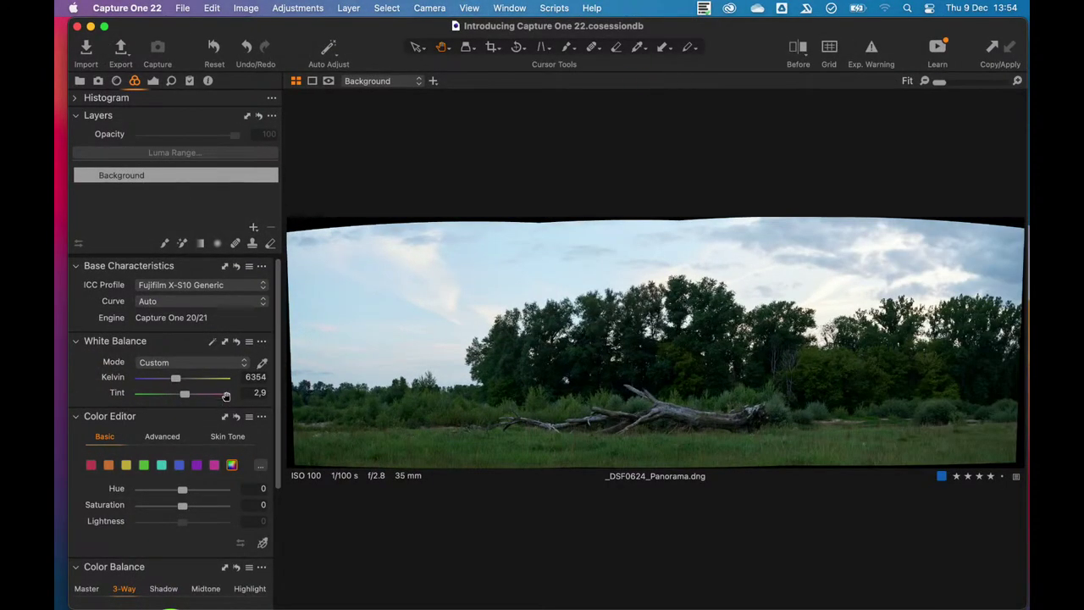
# - Give the panorama an S-shaped tone curve with lowered shadows and lifted highlights
pyautogui.click(154, 82)
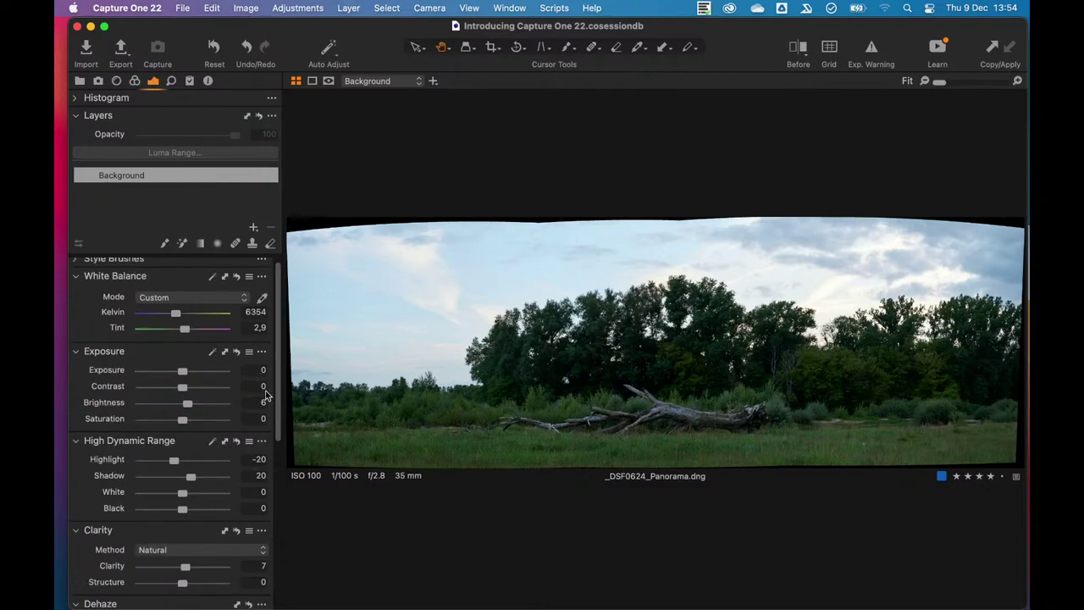
pyautogui.moveTo(275, 387); pyautogui.dragTo(264, 542)
pyautogui.click(137, 500)
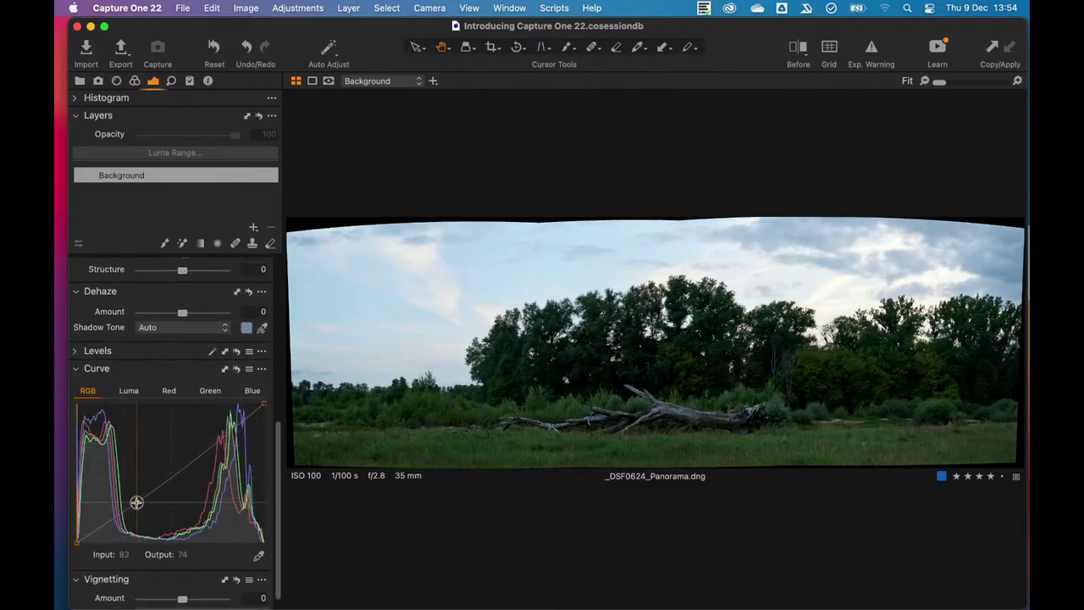
pyautogui.click(211, 441)
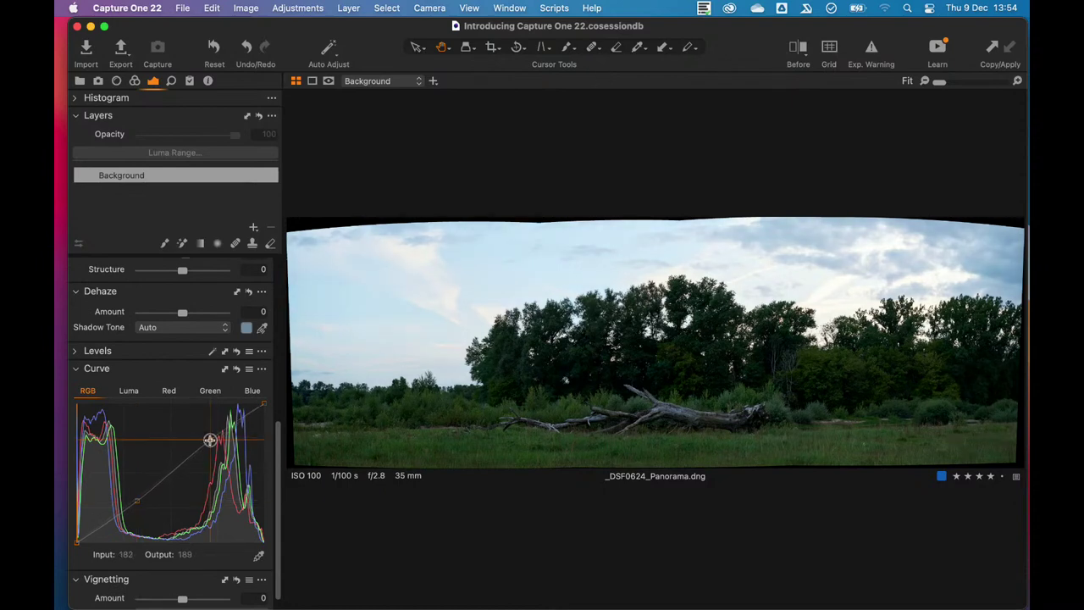
pyautogui.moveTo(277, 508); pyautogui.dragTo(278, 409)
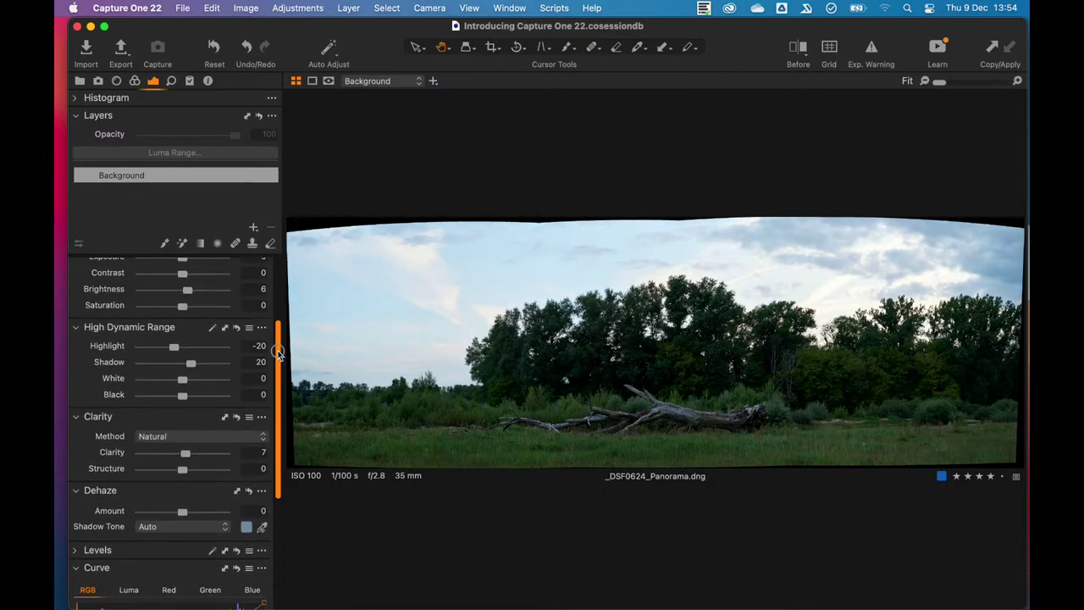
# - Lower Highlight to -53, raise Clarity to 19, and add a new adjustment layer
pyautogui.moveTo(161, 347); pyautogui.dragTo(180, 323)
pyautogui.scroll(3, 272, 360)
pyautogui.moveTo(192, 577); pyautogui.dragTo(189, 576)
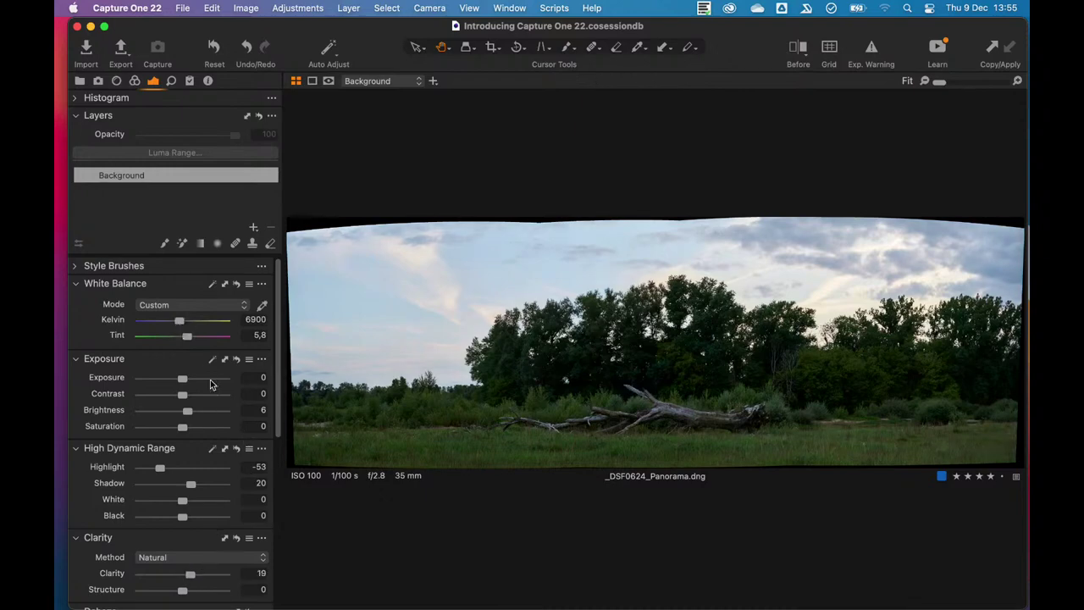
pyautogui.click(255, 229)
# - Draw a linear gradient mask on Adjustment Layer 1 with clarity 24, highlight -5, opacity 96%
pyautogui.click(201, 244)
pyautogui.moveTo(628, 273); pyautogui.dragTo(616, 442)
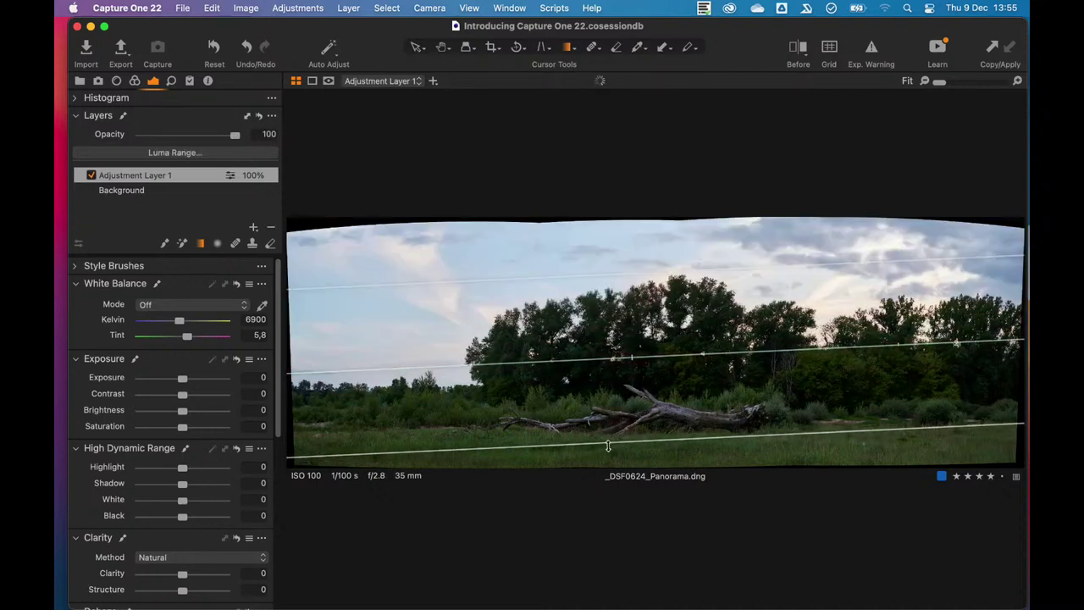
pyautogui.moveTo(186, 573); pyautogui.dragTo(192, 575)
pyautogui.moveTo(181, 469); pyautogui.dragTo(177, 469)
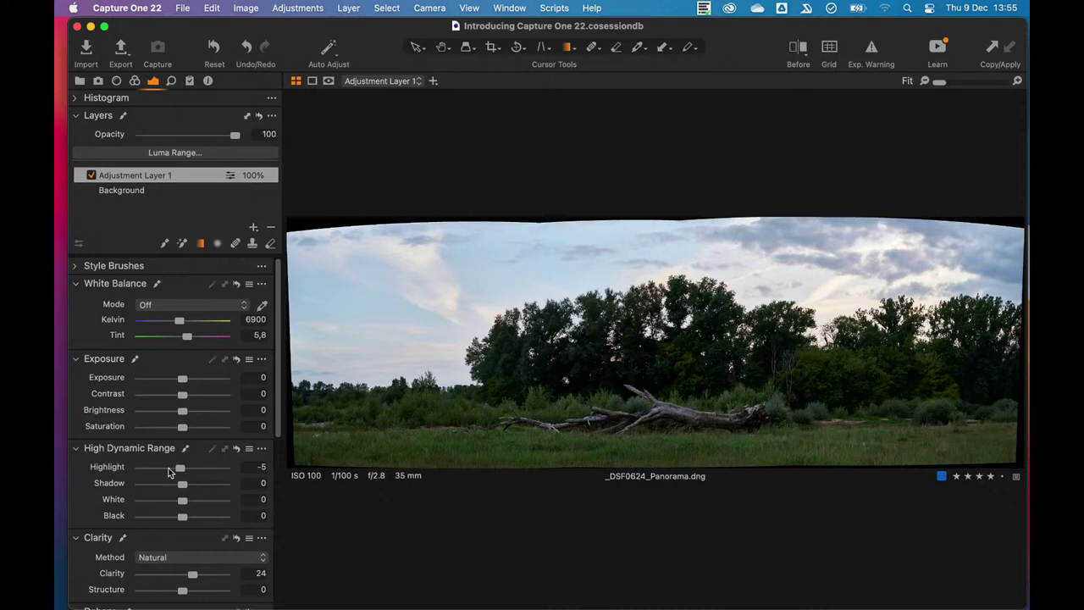
pyautogui.moveTo(234, 133); pyautogui.dragTo(226, 135)
pyautogui.click(135, 80)
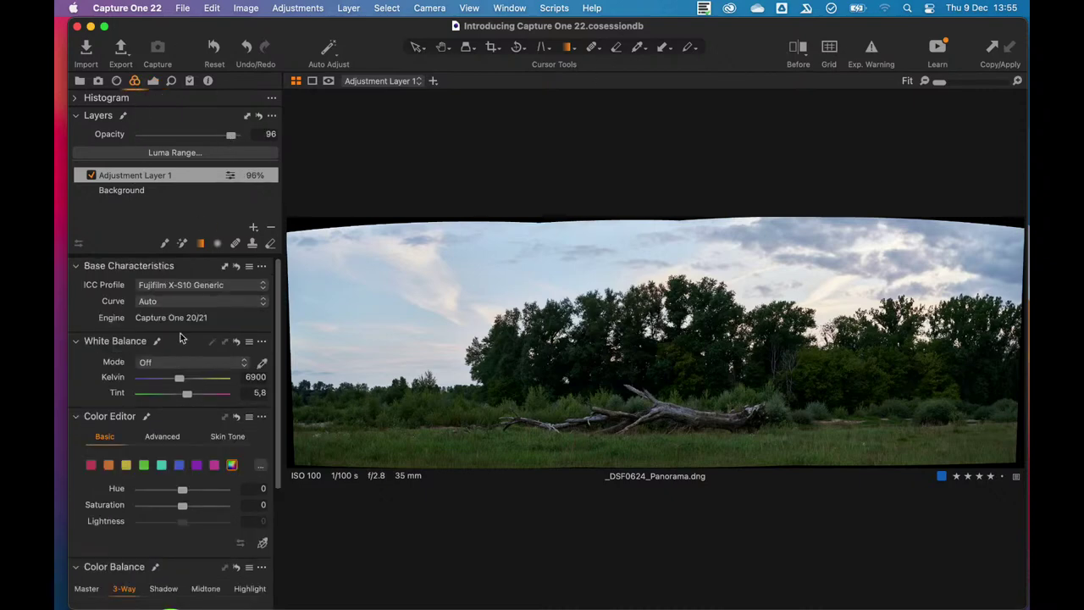
pyautogui.moveTo(278, 447); pyautogui.dragTo(284, 567)
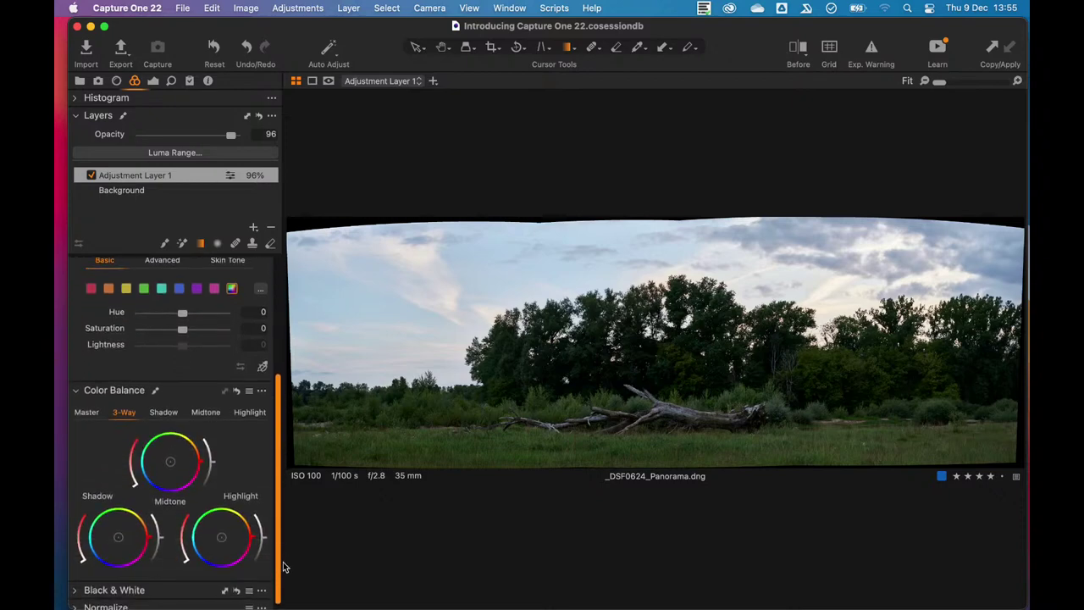
# - On the Background layer, warm the 3-Way highlights and slightly brighten the shadows
pyautogui.click(154, 195)
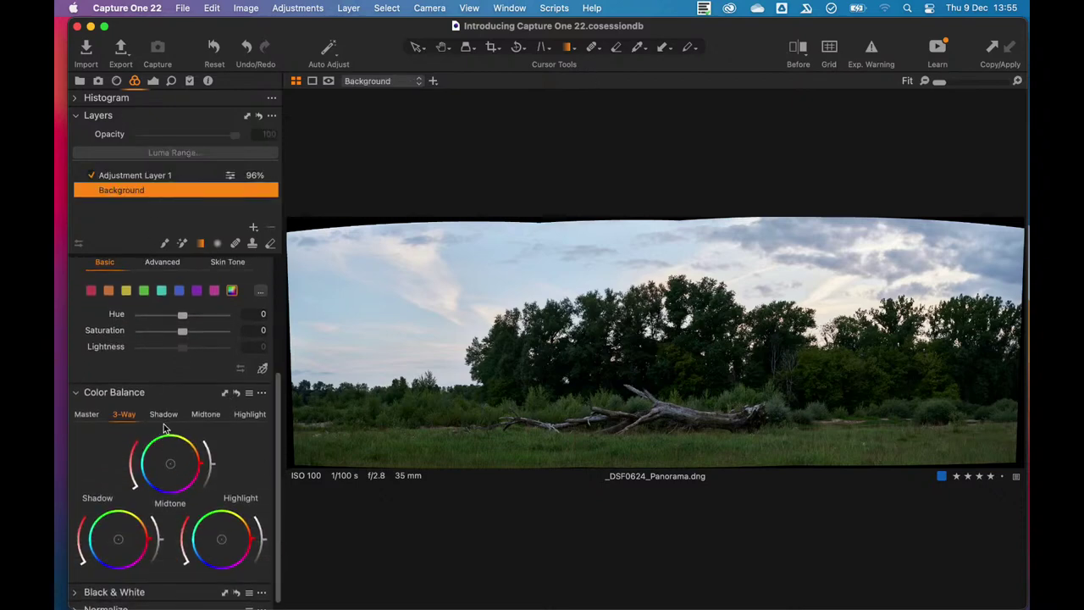
pyautogui.click(99, 562)
pyautogui.click(247, 525)
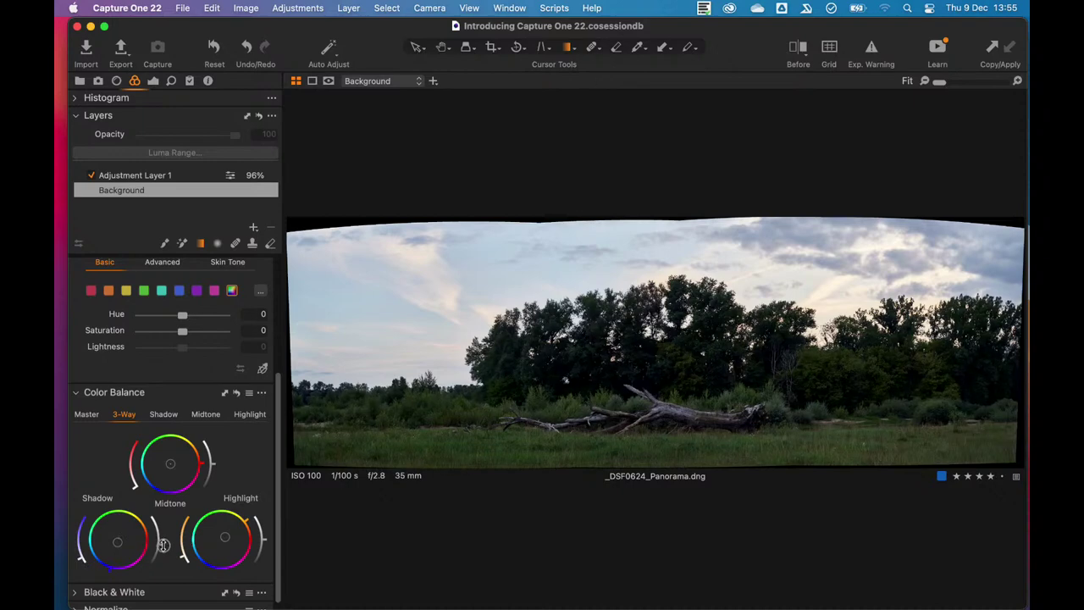
pyautogui.moveTo(165, 547); pyautogui.dragTo(166, 542)
pyautogui.moveTo(91, 559)
pyautogui.mouseDown()
pyautogui.moveTo(85, 546)
pyautogui.moveTo(99, 567)
pyautogui.mouseUp()
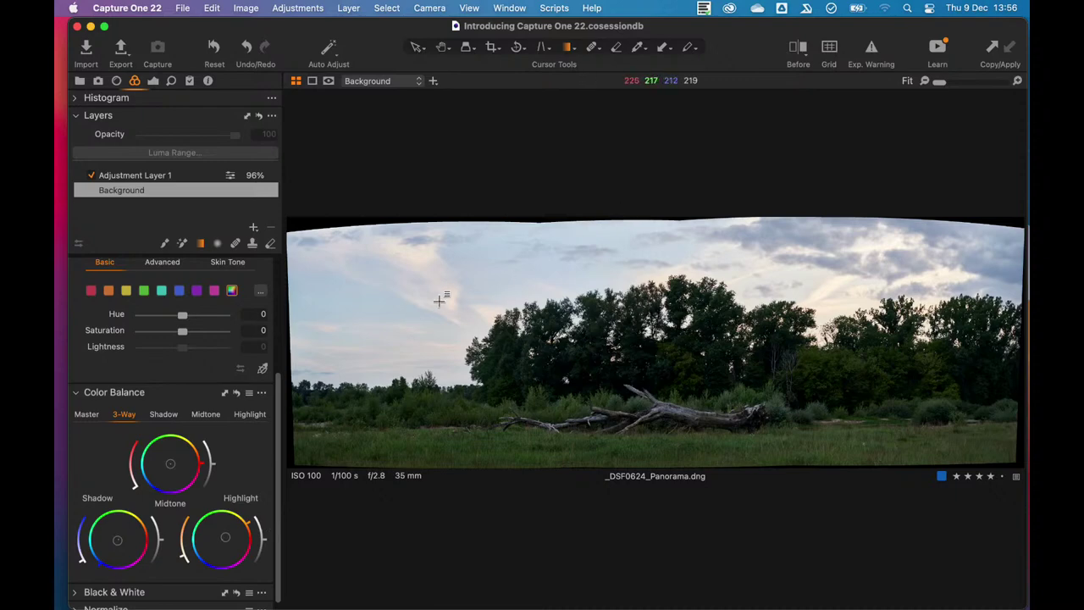
# - Compare the edited panorama full screen against the Before view and a Before/After split
pyautogui.press('ctrl+super+f')
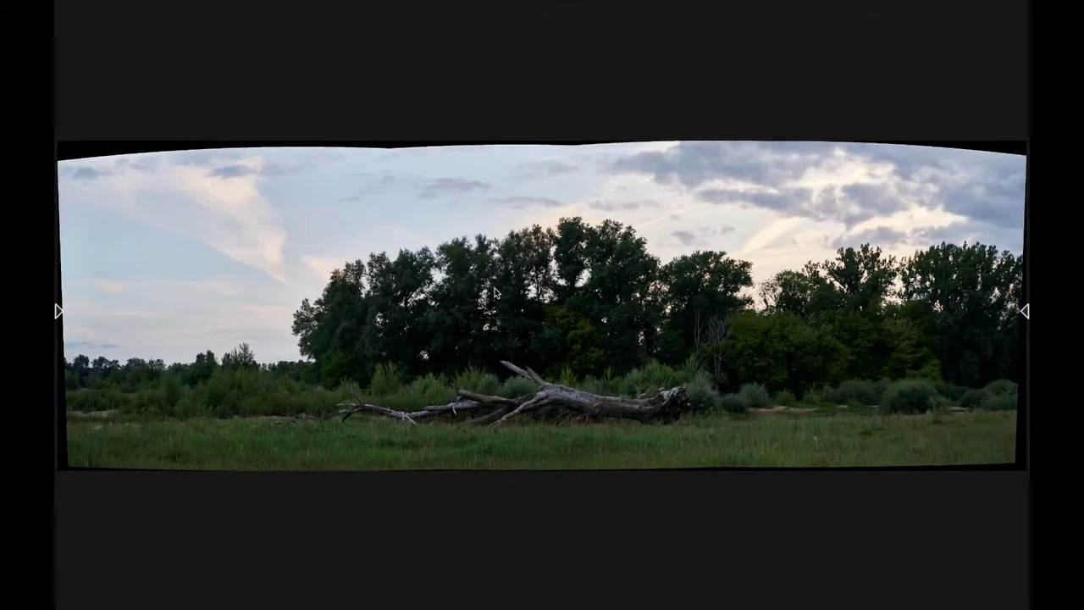
pyautogui.press('y')
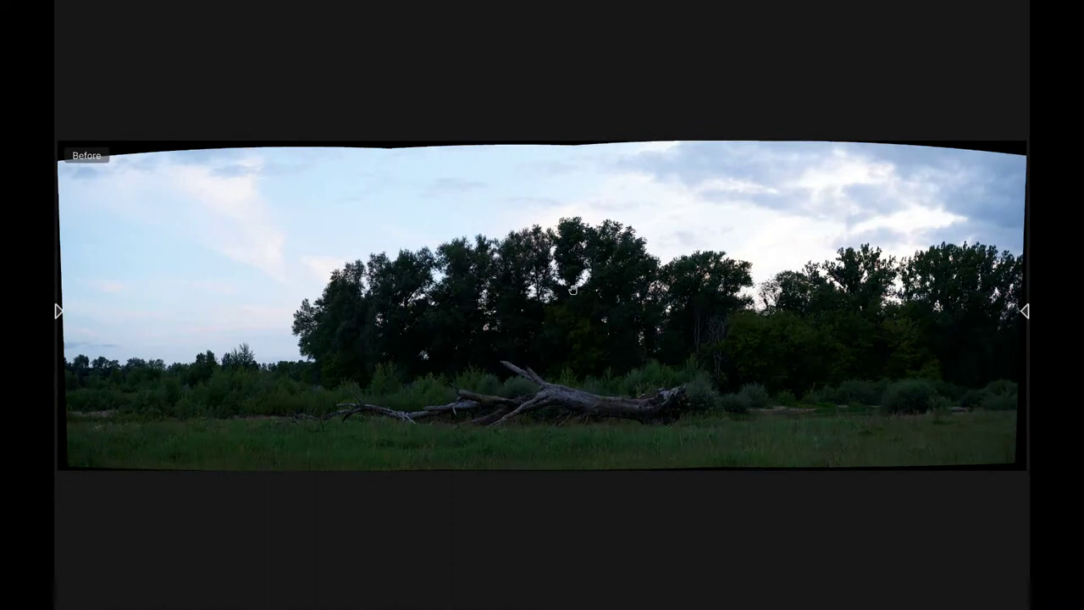
pyautogui.hotkey('shift', 'y')
pyautogui.moveTo(543, 302); pyautogui.dragTo(556, 362)
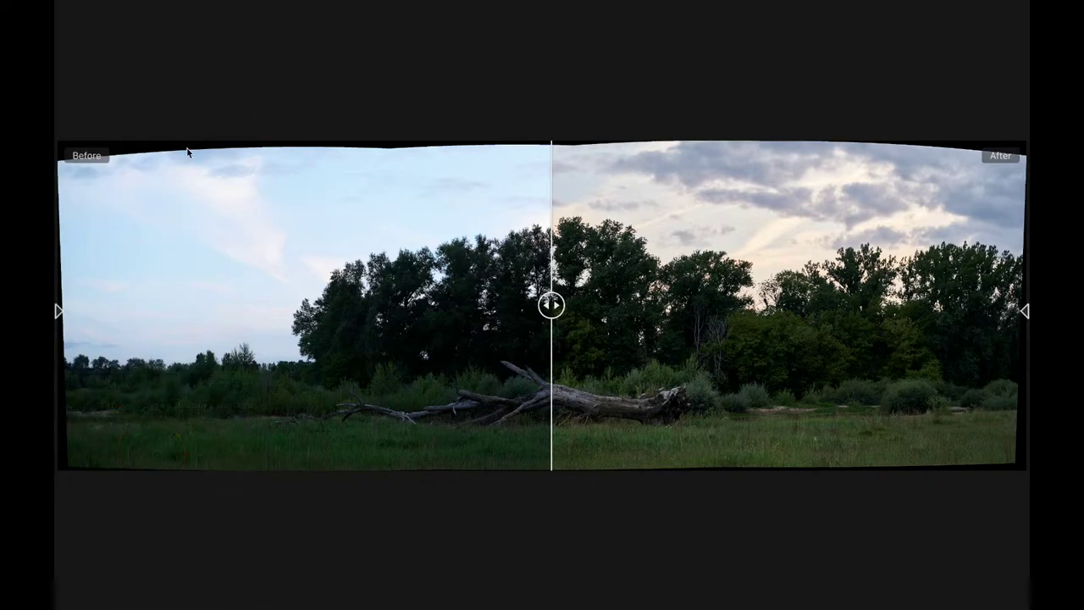
pyautogui.press('\\')
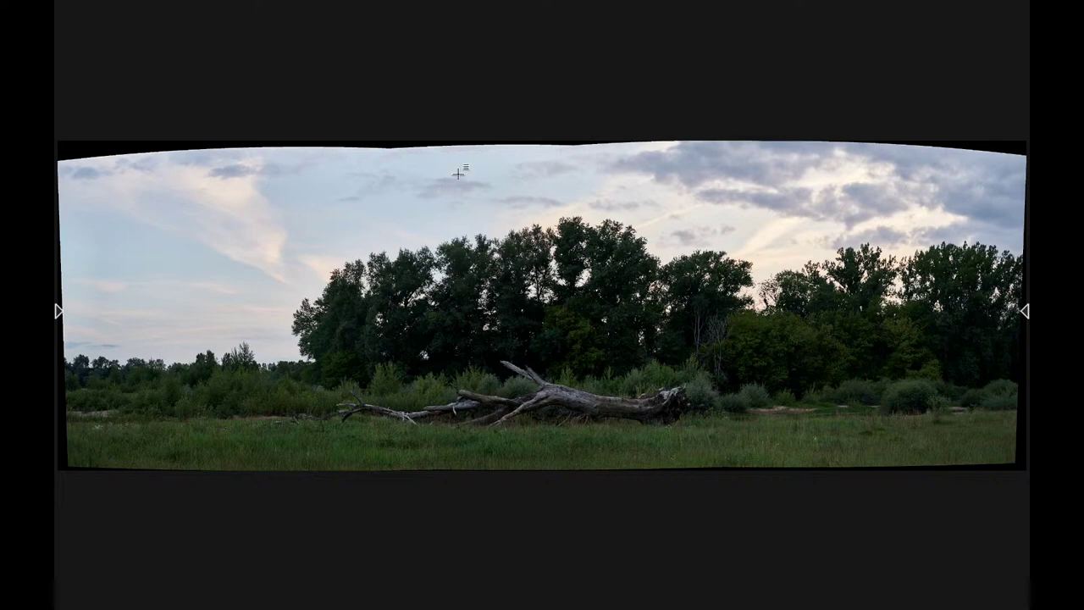
# - Crop away the panorama's curved top edge and uneven bottom border, then restore the tools
pyautogui.press('c')
pyautogui.moveTo(547, 141); pyautogui.dragTo(545, 164)
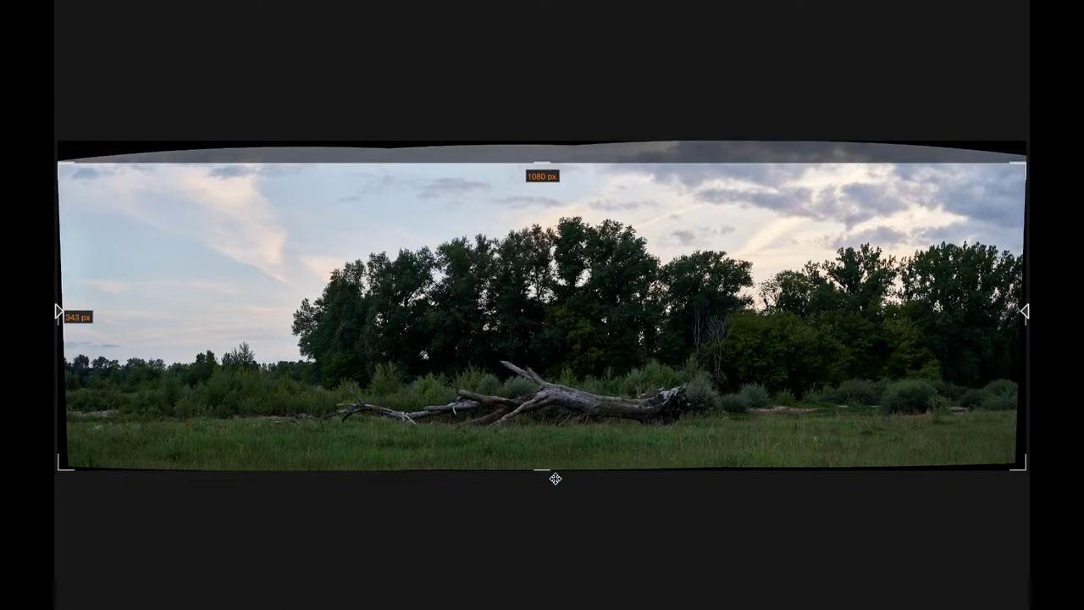
pyautogui.moveTo(542, 475); pyautogui.dragTo(542, 466)
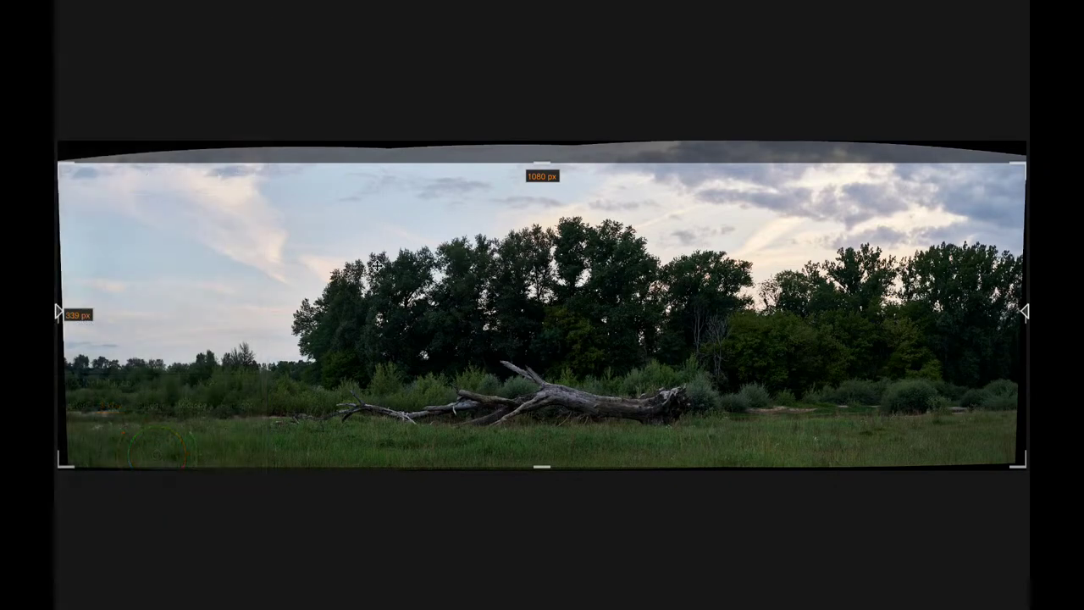
pyautogui.press('super+t')
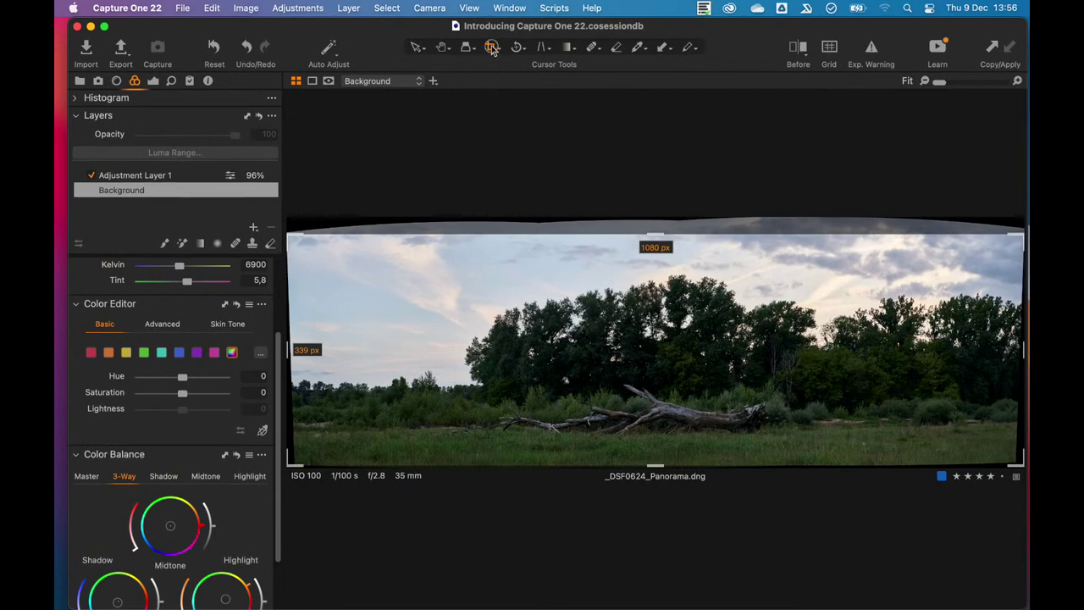
# - Crop the forest panorama unconstrained, pulling the left, right and top edges past the warped borders
pyautogui.click(493, 48)
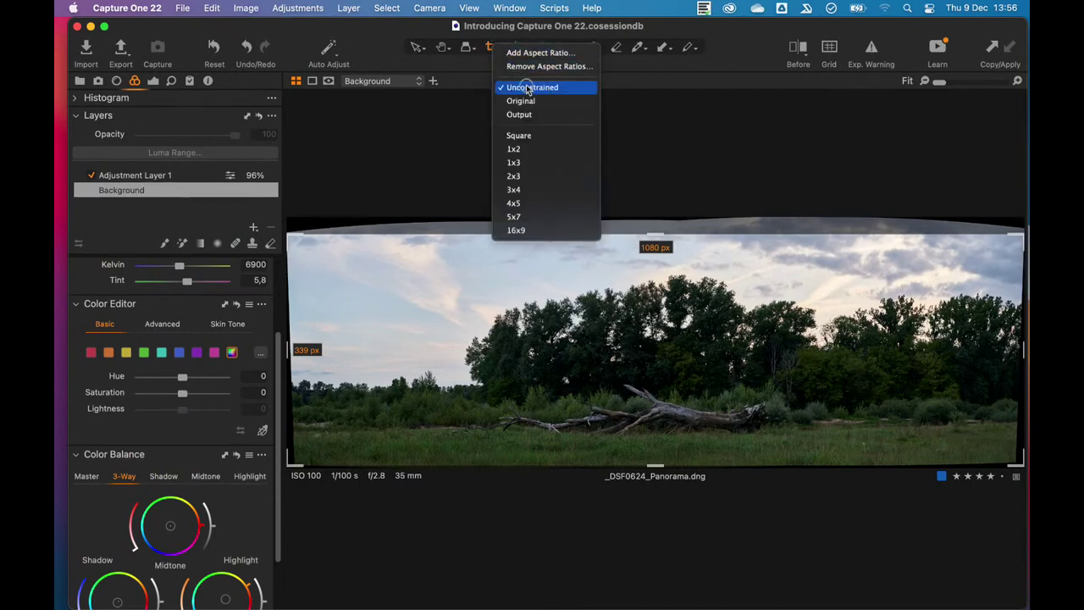
pyautogui.click(633, 100)
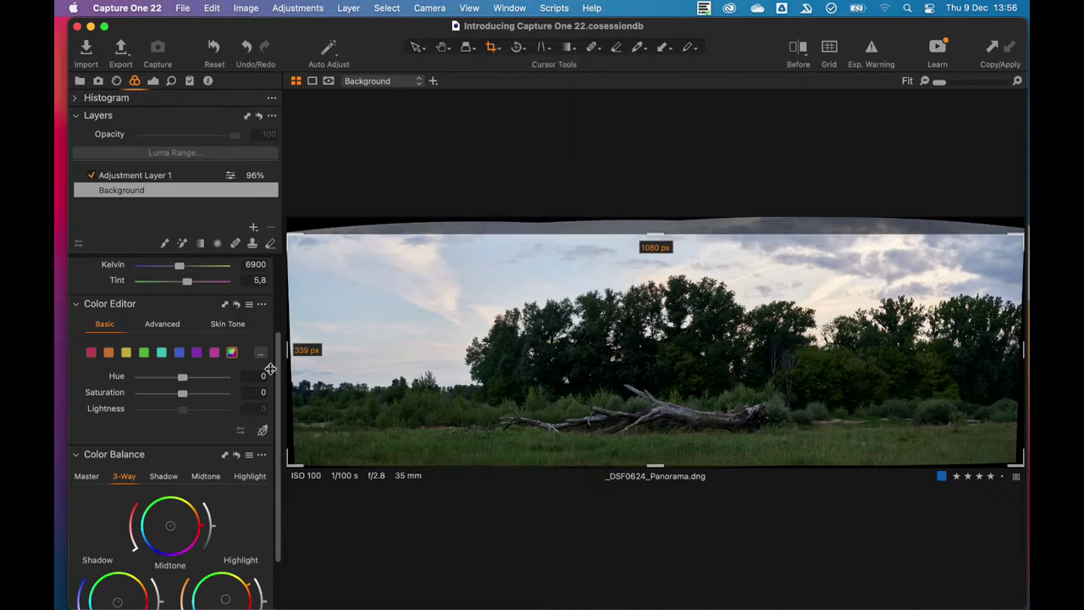
pyautogui.moveTo(288, 350); pyautogui.dragTo(314, 350)
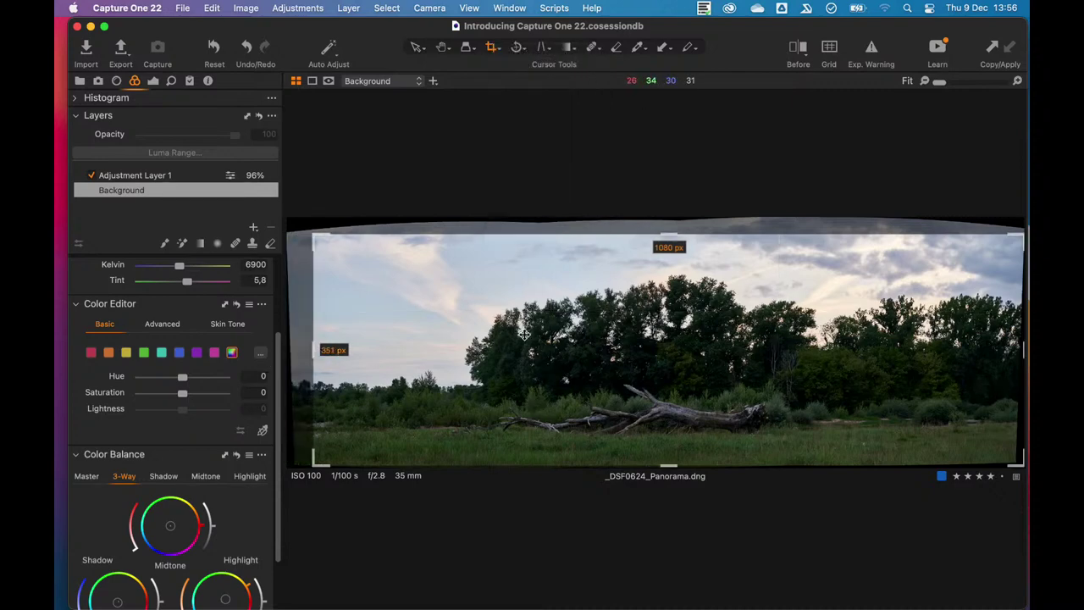
pyautogui.moveTo(1025, 356); pyautogui.dragTo(945, 367)
pyautogui.moveTo(314, 363); pyautogui.dragTo(393, 362)
pyautogui.moveTo(670, 464); pyautogui.dragTo(670, 463)
pyautogui.moveTo(668, 234); pyautogui.dragTo(668, 225)
pyautogui.press('h')
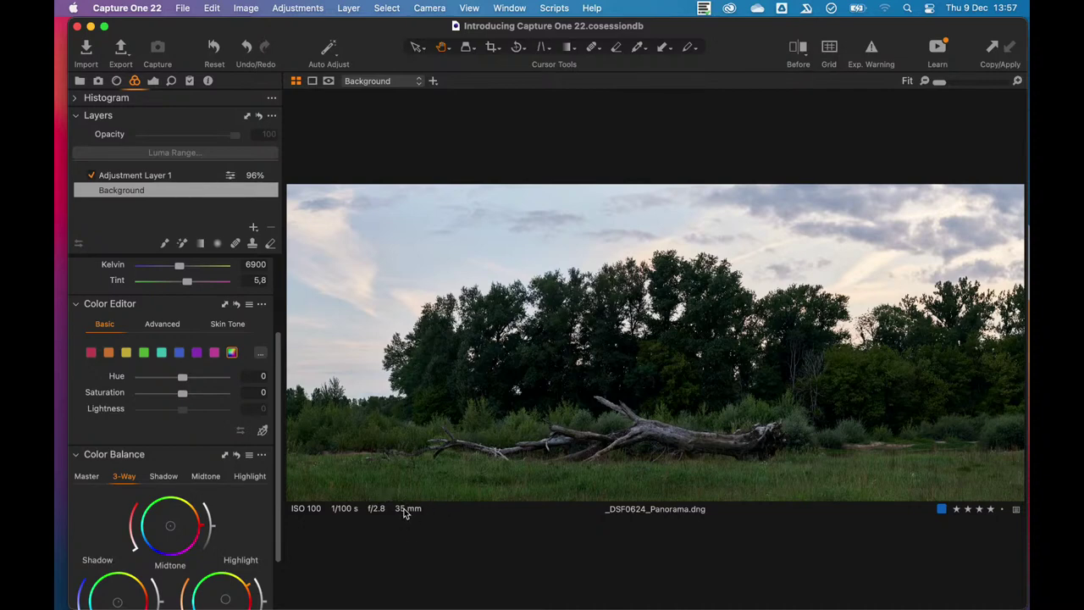
# - Tighten the panorama's crop slightly on the right side
pyautogui.press('c')
pyautogui.moveTo(943, 343); pyautogui.dragTo(941, 347)
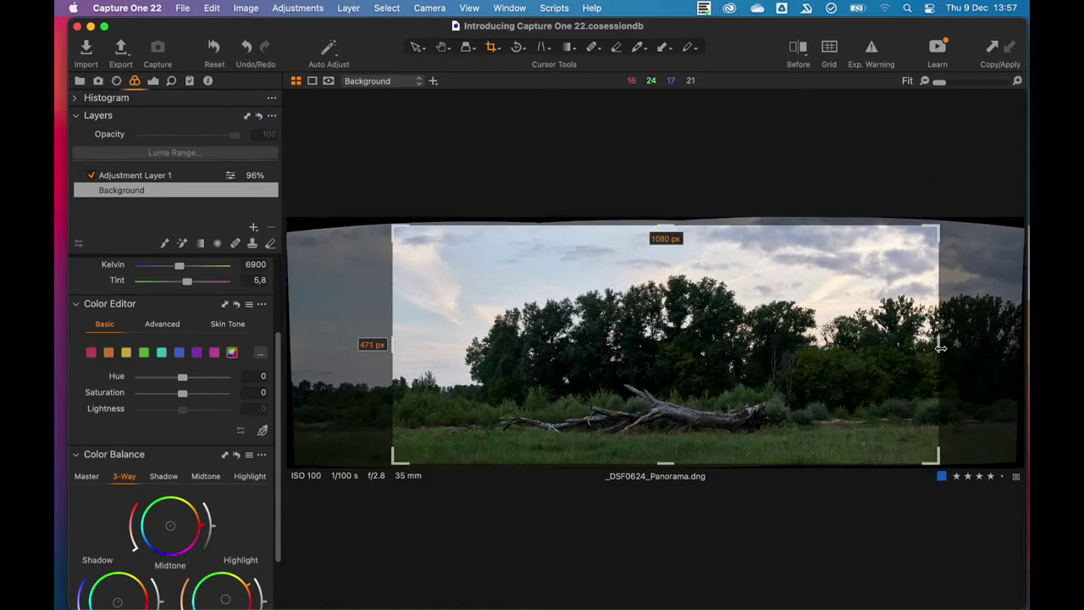
pyautogui.press('h')
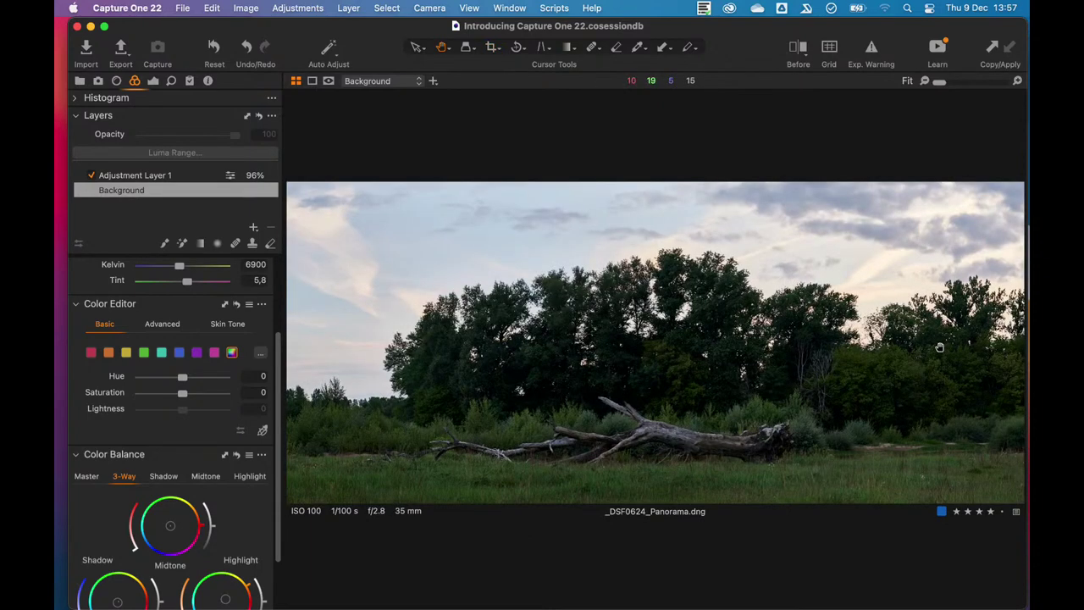
# - Darken the vignette in the Exposure tab to a Vignetting Amount of -0,46
pyautogui.scroll(-3, 281, 517)
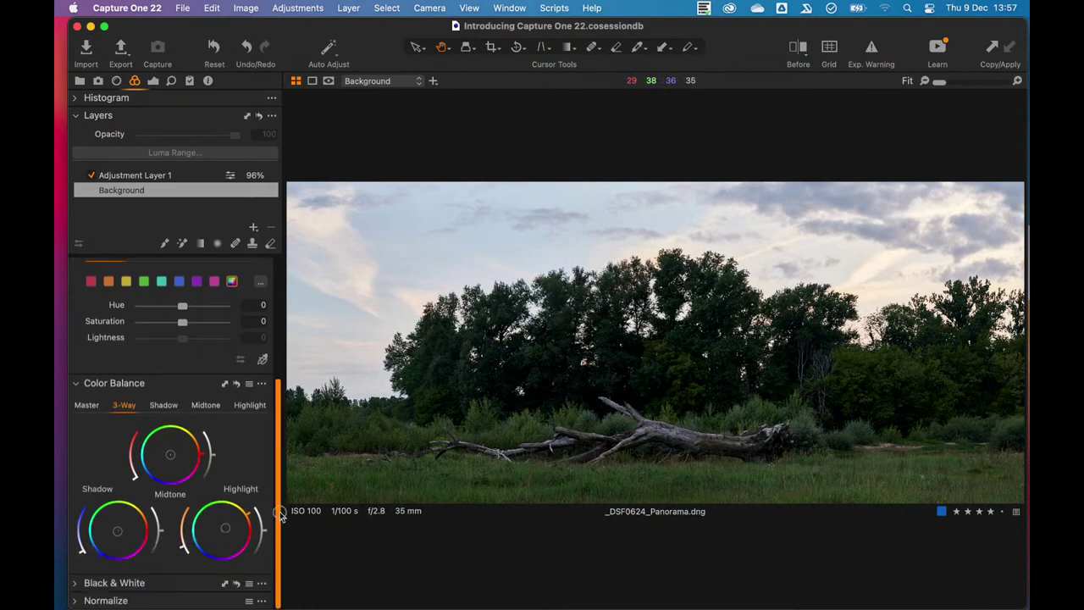
pyautogui.click(153, 80)
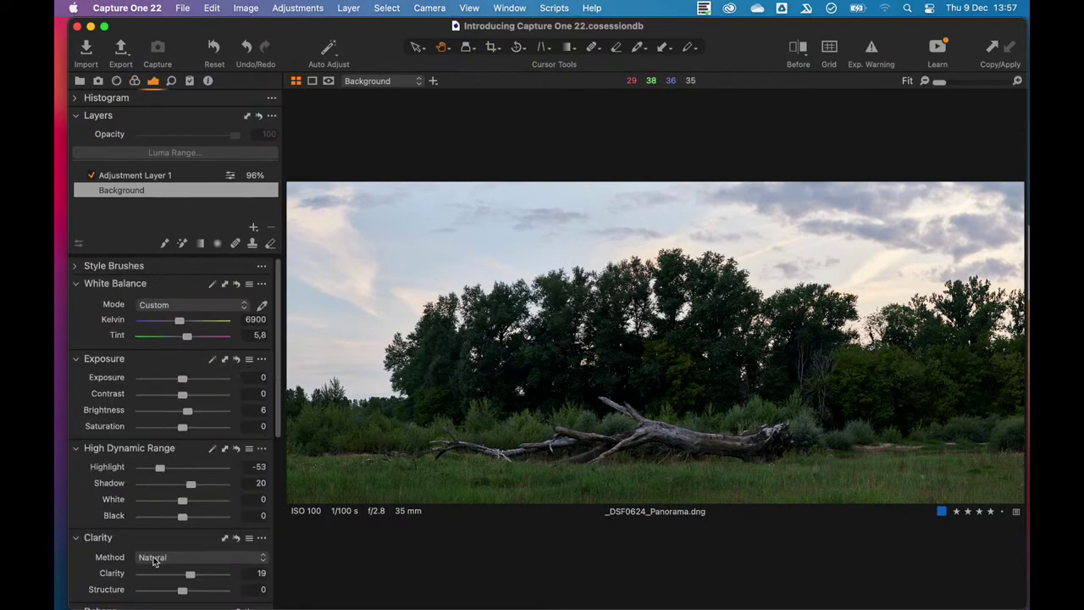
pyautogui.moveTo(280, 405); pyautogui.dragTo(282, 550)
pyautogui.moveTo(186, 581); pyautogui.dragTo(177, 581)
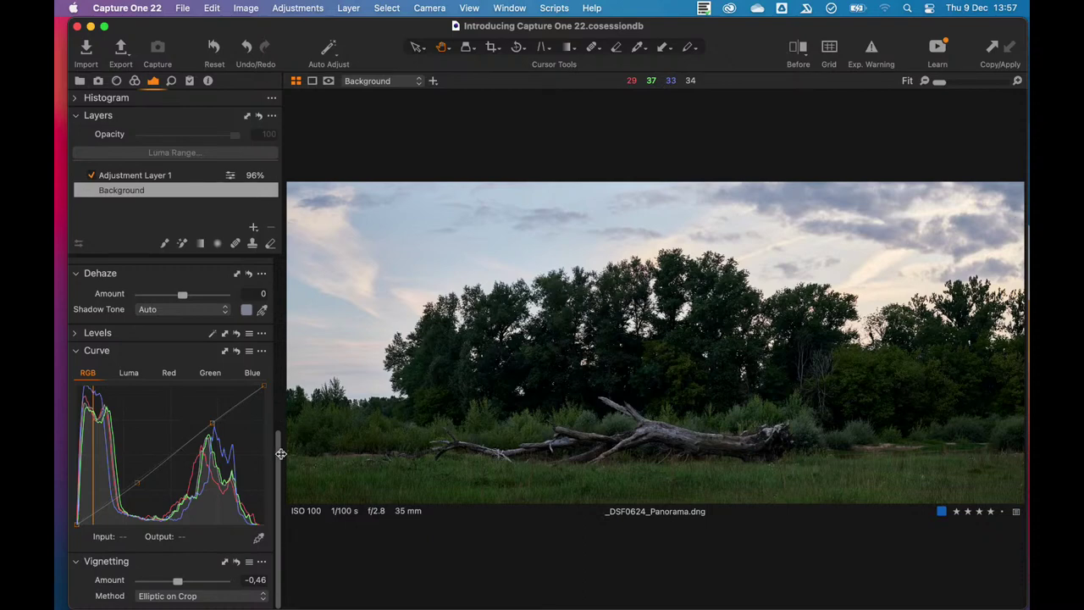
pyautogui.moveTo(278, 460); pyautogui.dragTo(275, 288)
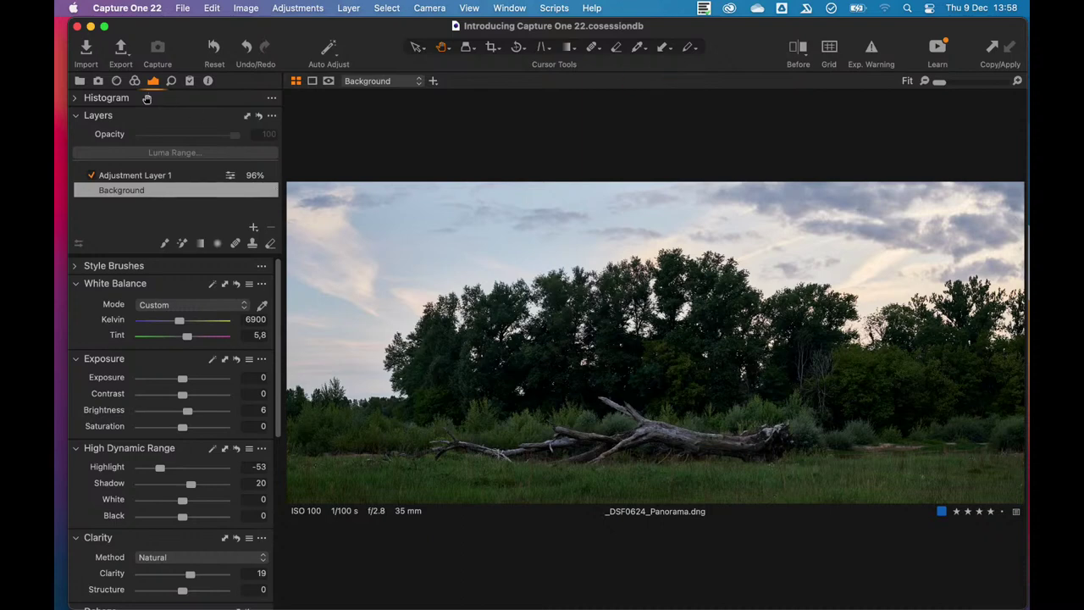
# - Open the Selects Folder with the thumbnail Browser and view source shot DJI_0363
pyautogui.click(80, 80)
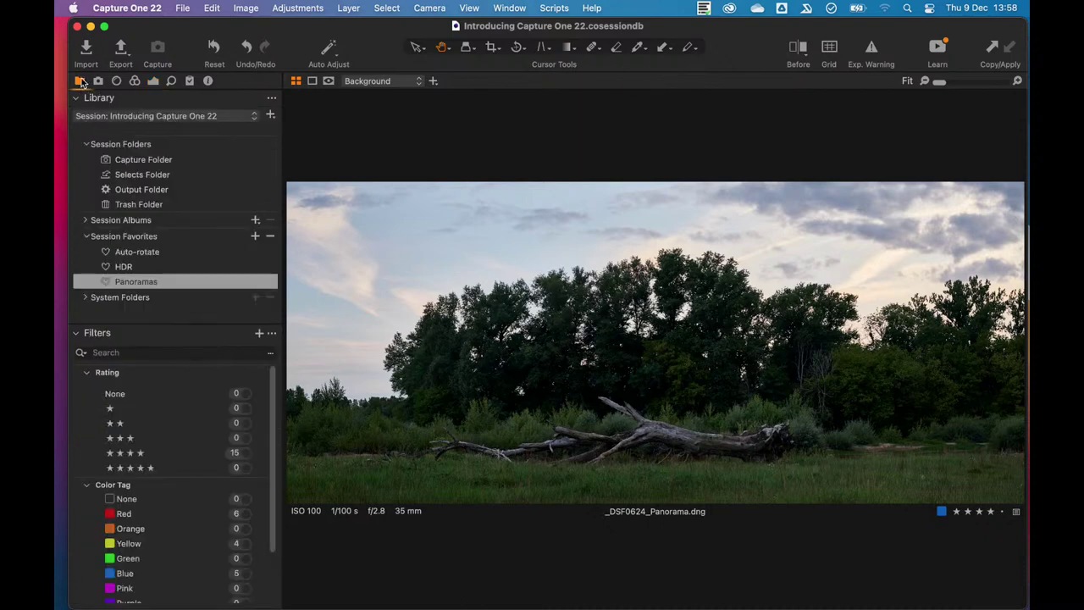
pyautogui.click(158, 176)
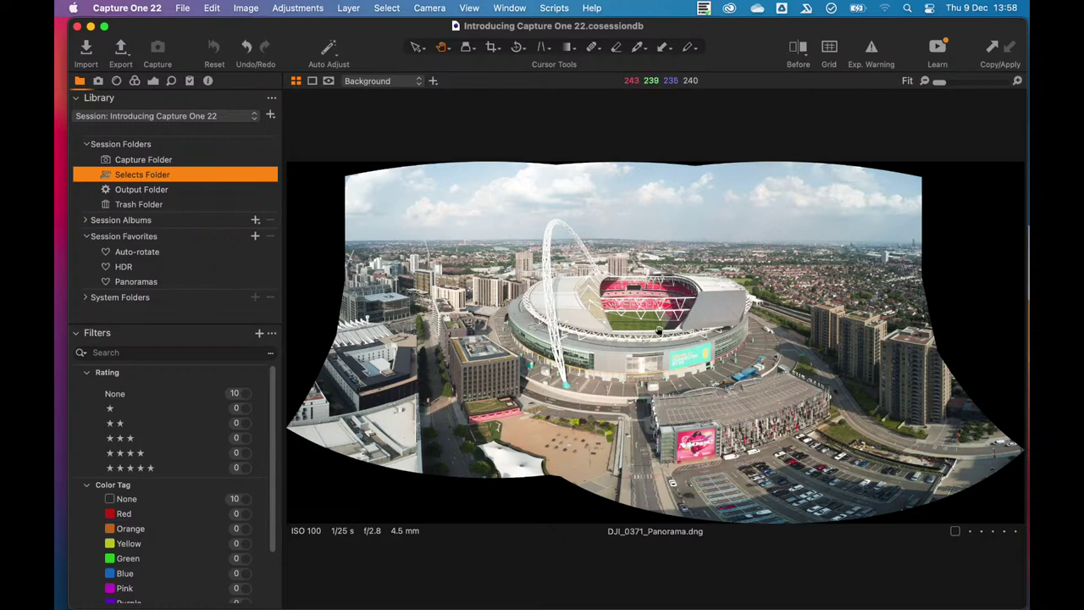
pyautogui.press('super+shift+b')
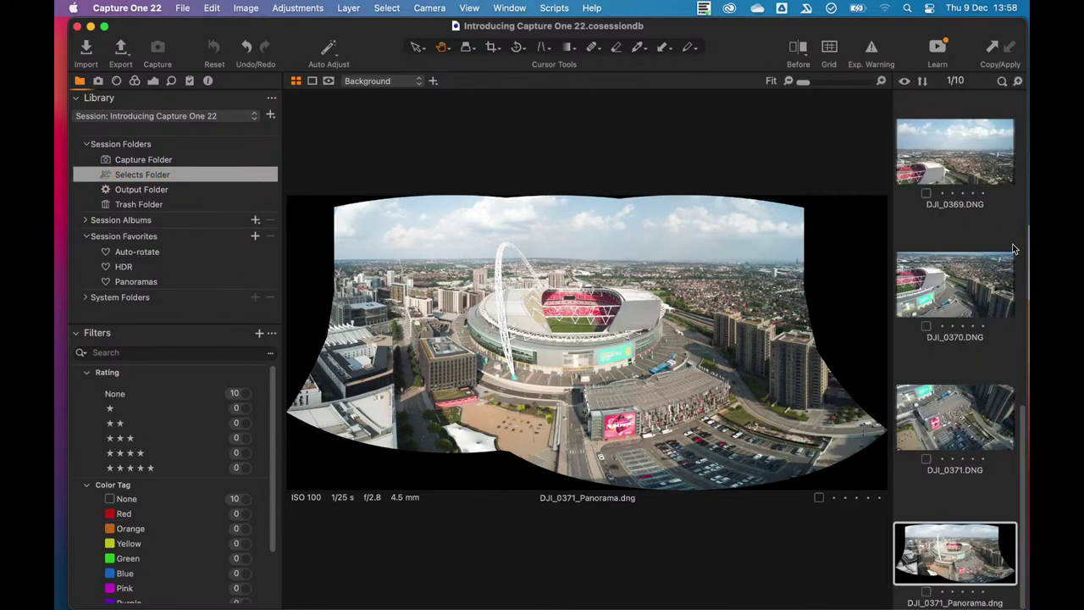
pyautogui.moveTo(1023, 438); pyautogui.dragTo(981, 110)
pyautogui.click(960, 170)
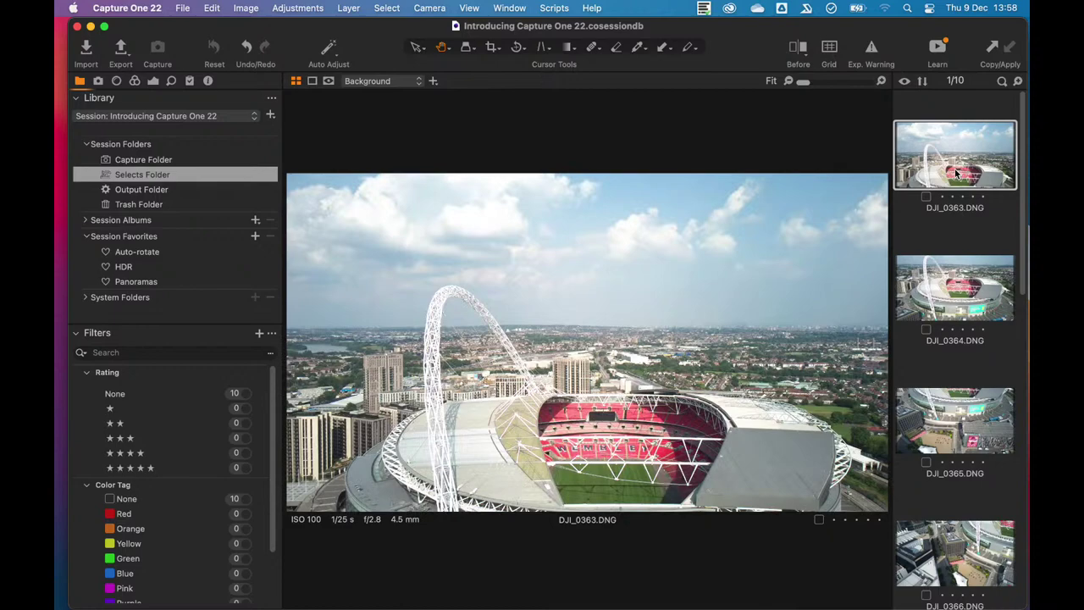
# - Step through the stadium source shots DJI_0364 onward to DJI_0370
pyautogui.press('Down')
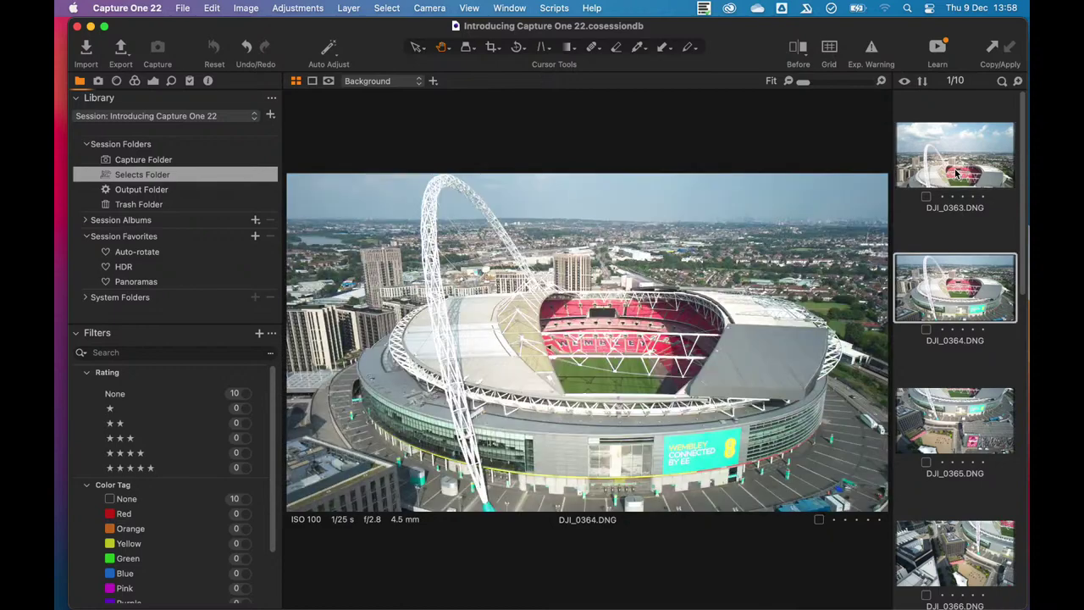
pyautogui.press('Down')
pyautogui.press('Up')
pyautogui.press('Up')
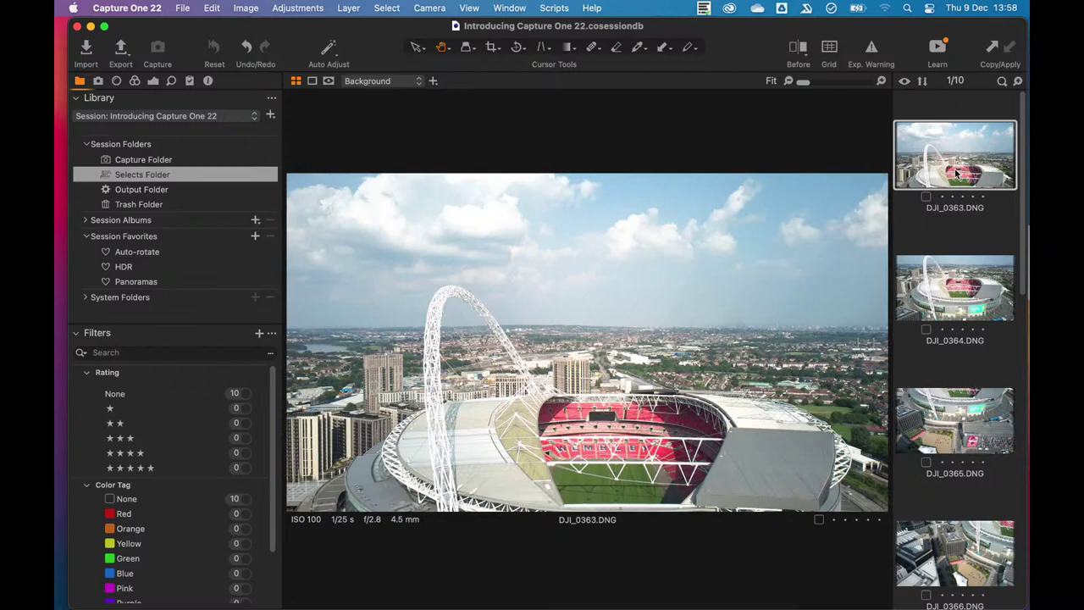
pyautogui.press('Down')
pyautogui.press('Down')
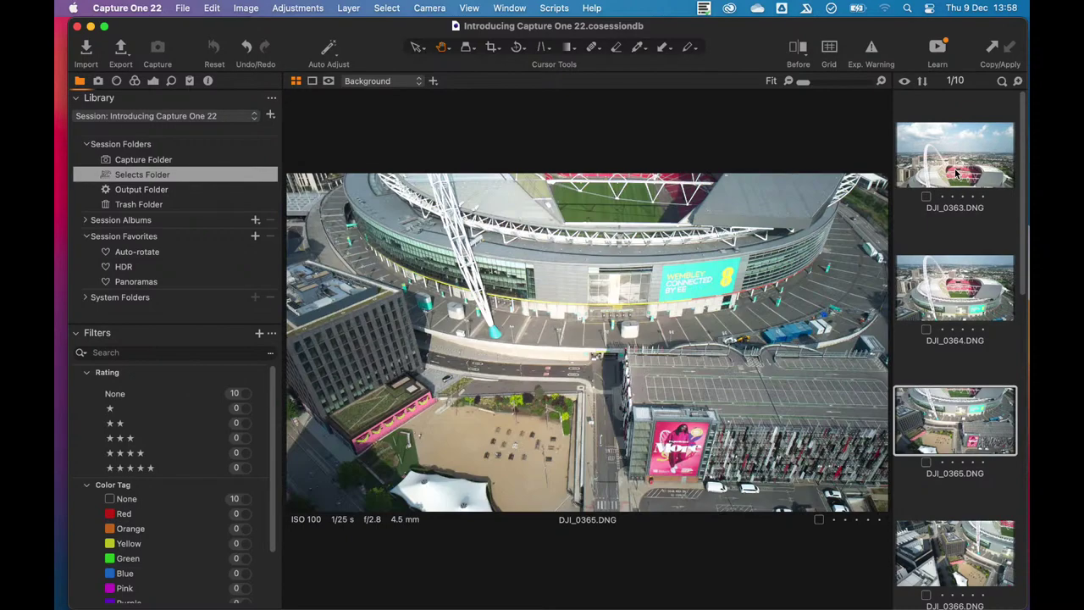
pyautogui.press('Down')
pyautogui.press('Down')
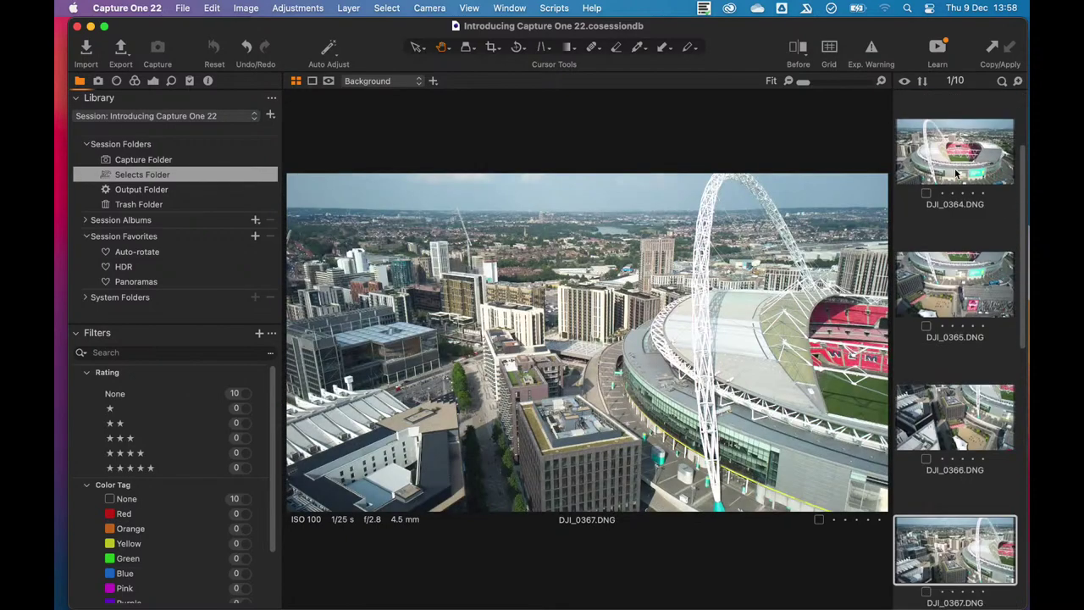
pyautogui.press('Down')
pyautogui.press('Down')
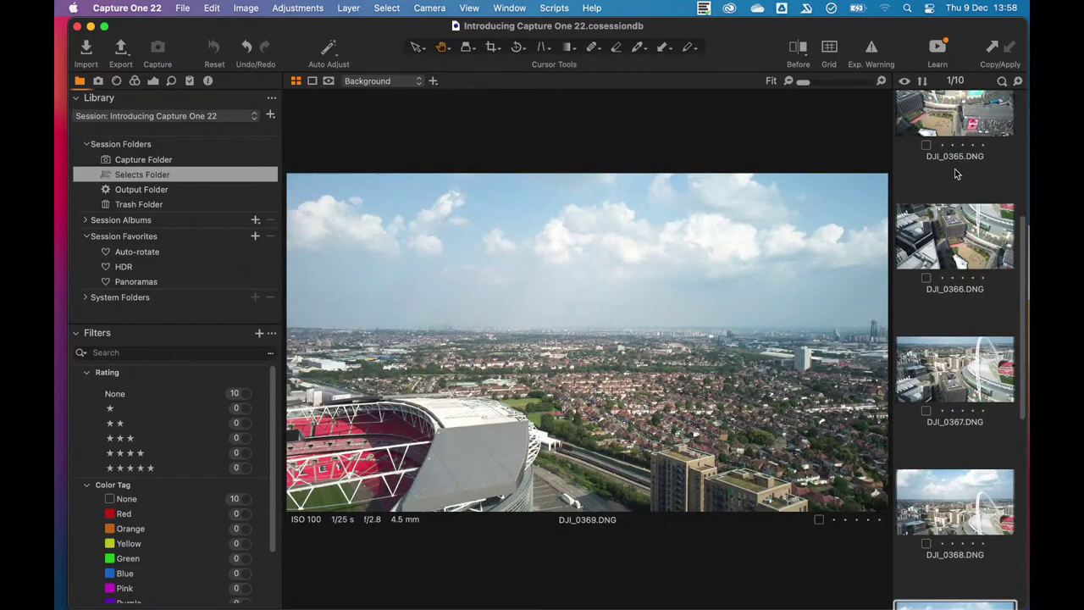
pyautogui.press('Down')
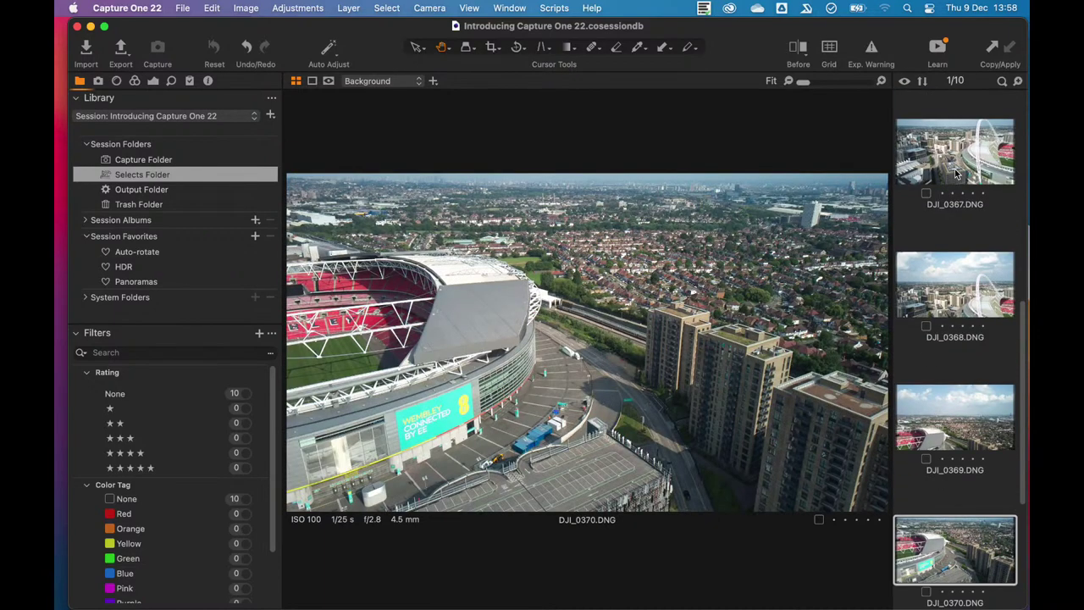
pyautogui.press('Down')
pyautogui.press('Down')
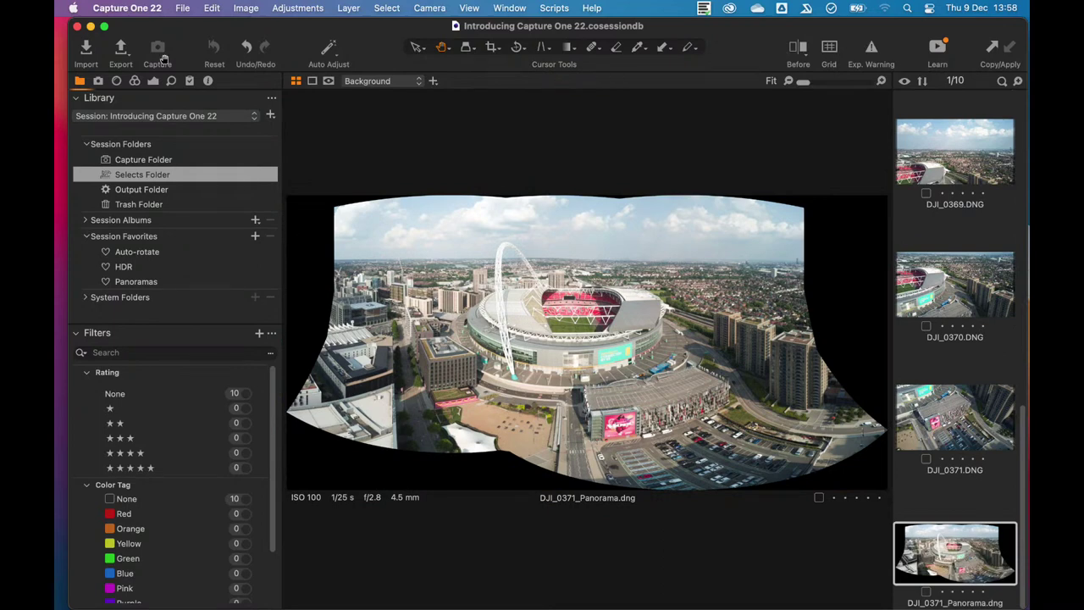
# - Check the panorama's Metadata (9027 x 4427, DNG) and zoom the stadium to 100%
pyautogui.click(209, 81)
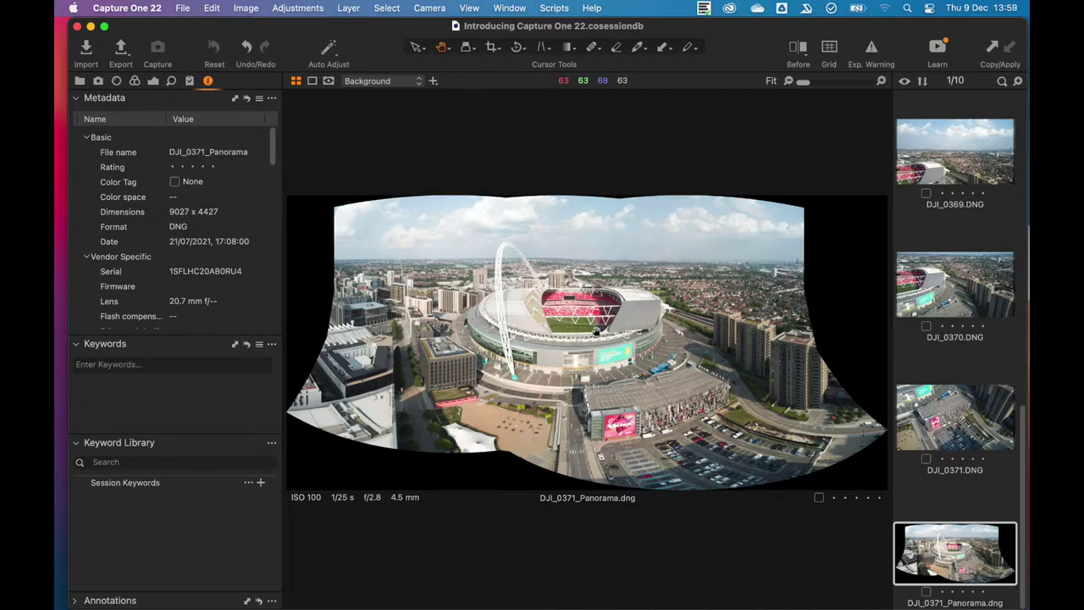
pyautogui.doubleClick(644, 302)
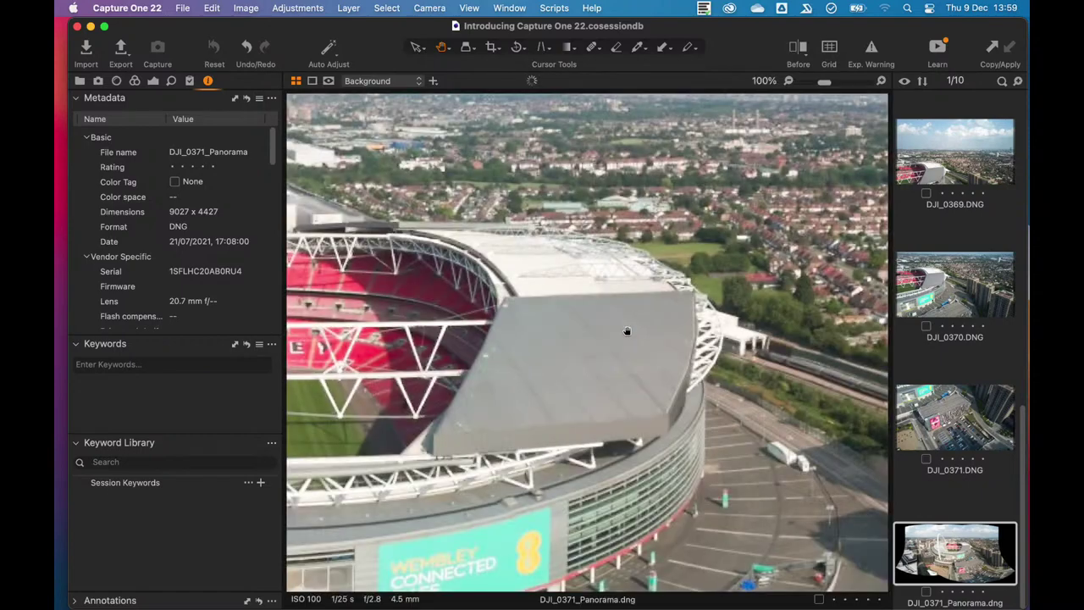
# - Browse the stadium photos full screen to the panorama, then exit and narrow the tools panel
pyautogui.press('super+ctrl+f')
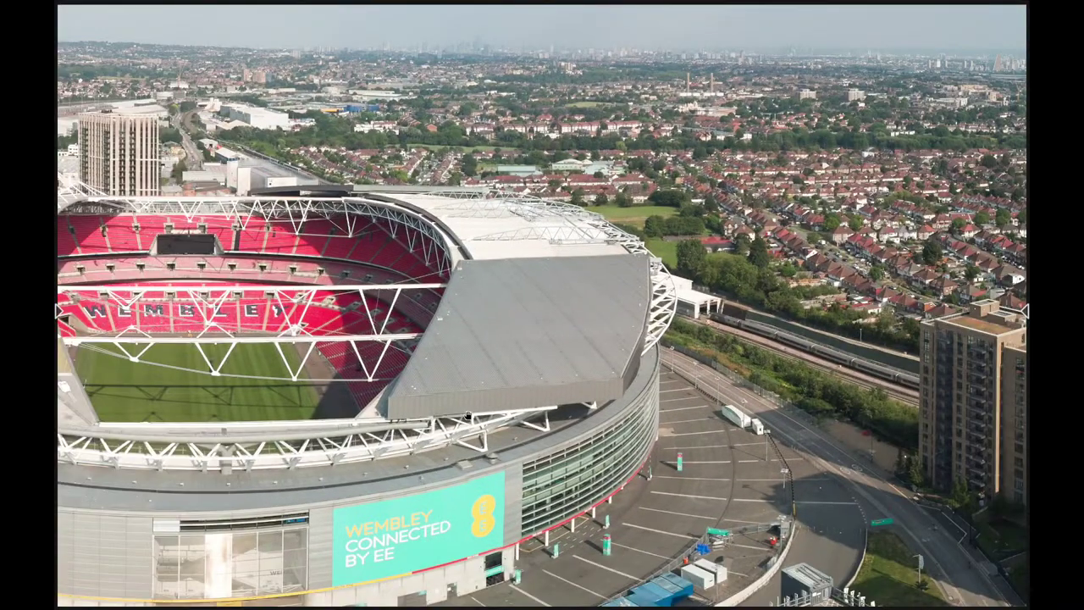
pyautogui.press('Right')
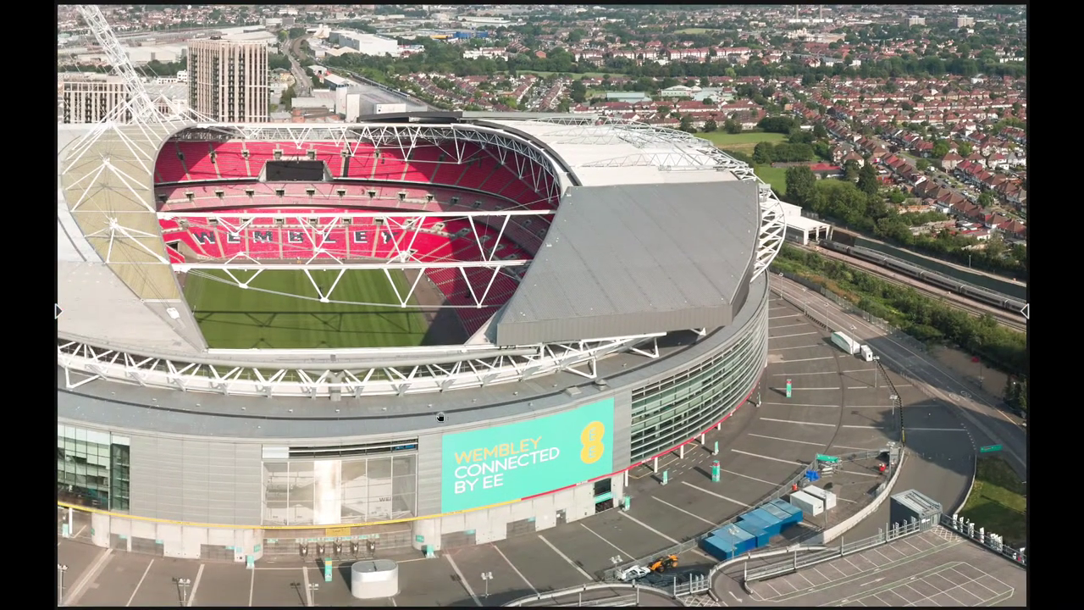
pyautogui.press('Right')
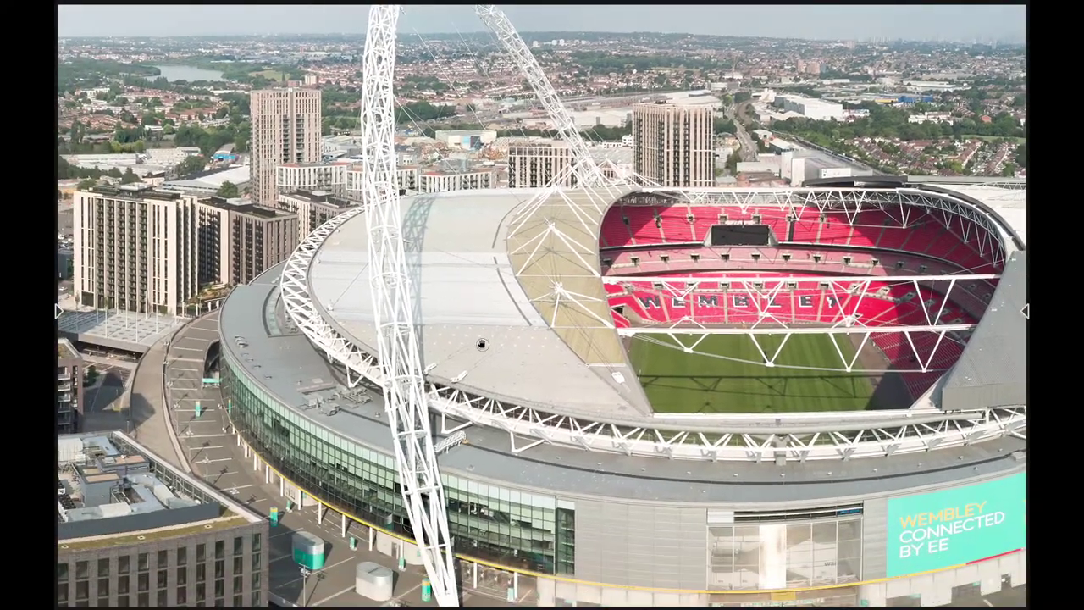
pyautogui.press('Right')
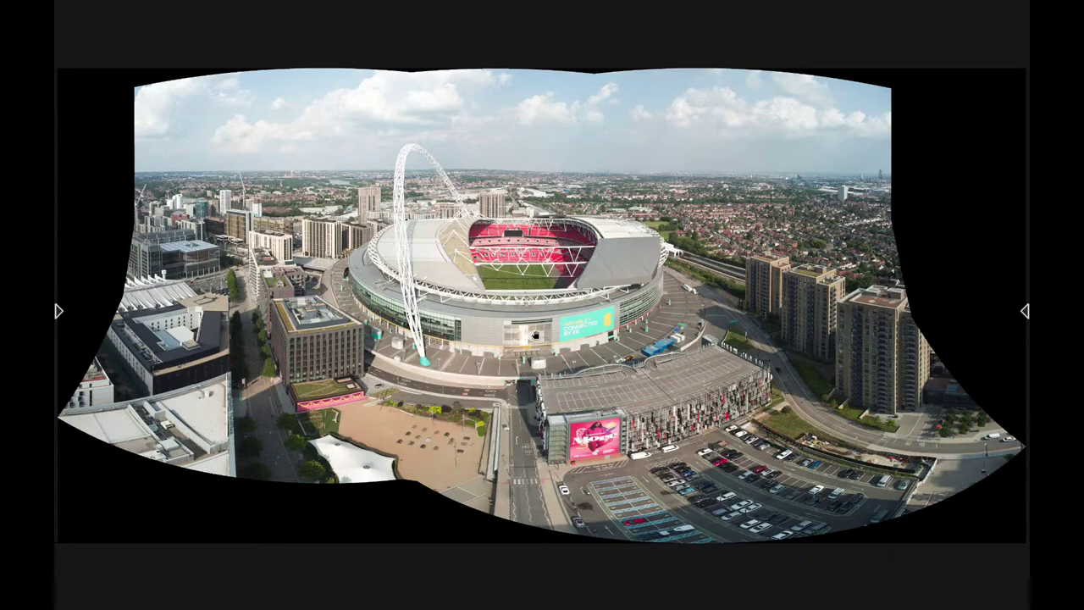
pyautogui.press('Escape')
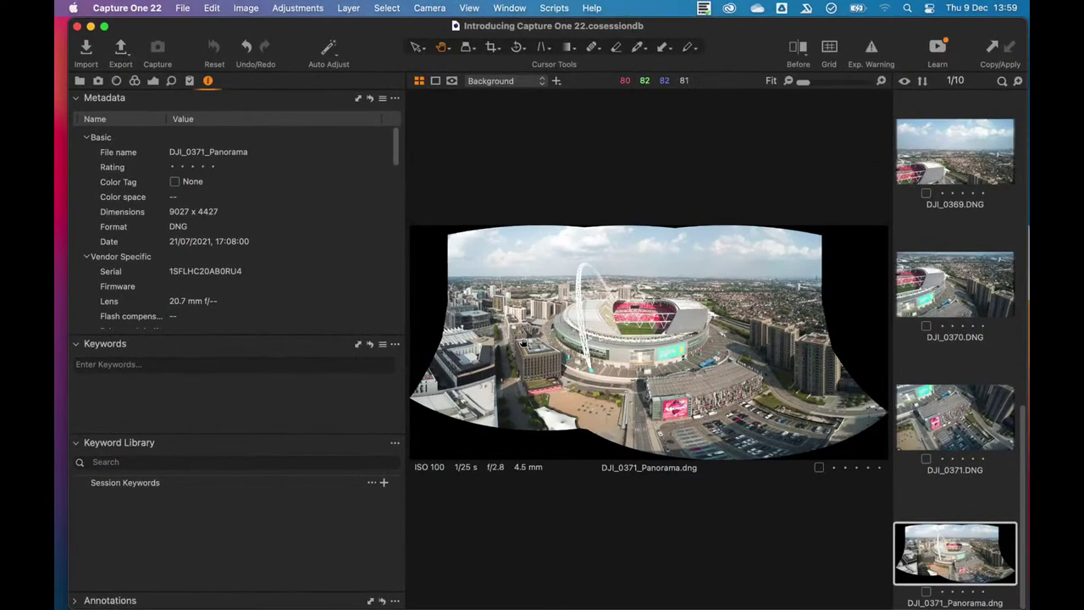
pyautogui.moveTo(405, 226); pyautogui.dragTo(271, 238)
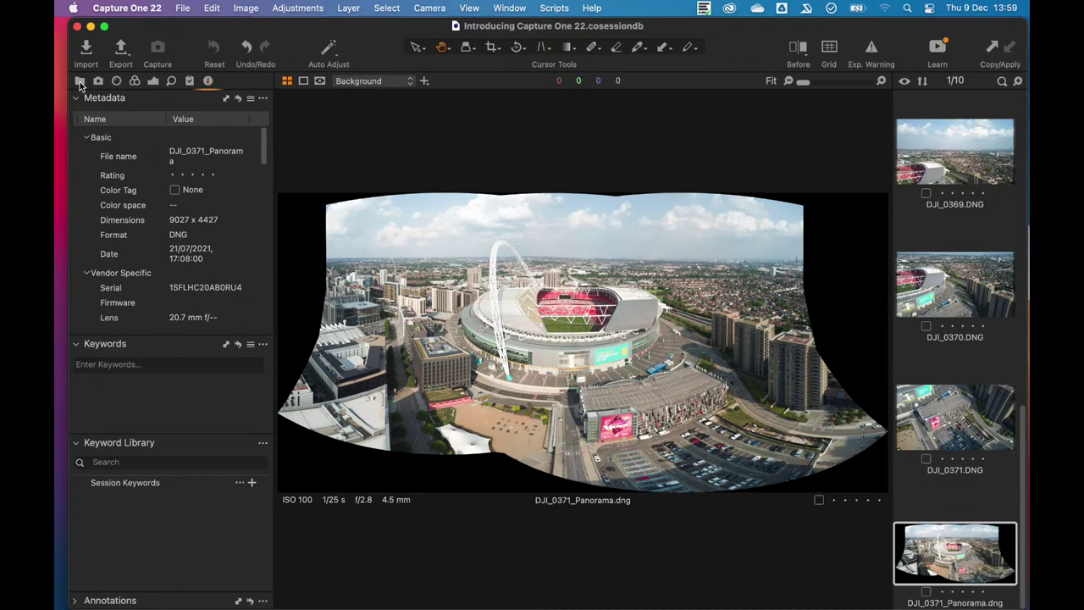
# - Open the Auto-rotate session favourite from the Library and browse its 11 thumbnails
pyautogui.click(80, 81)
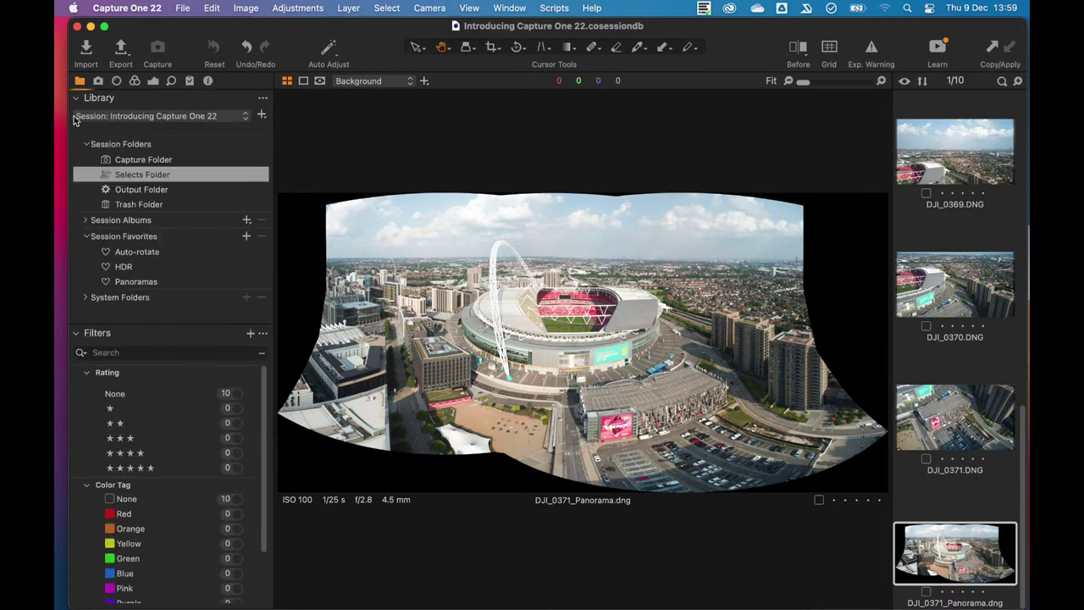
pyautogui.click(134, 254)
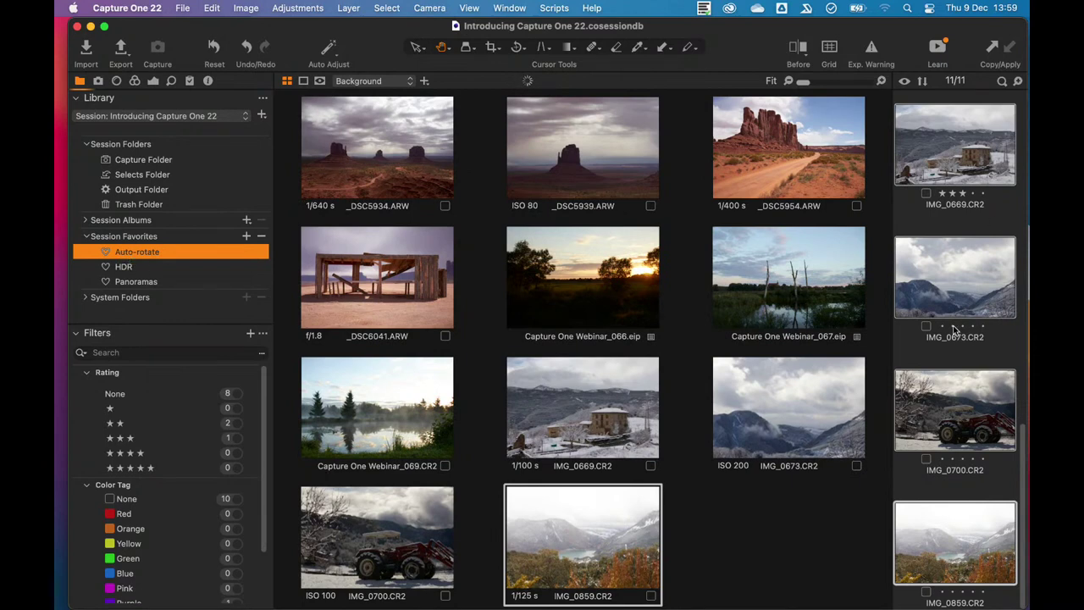
pyautogui.moveTo(1025, 453); pyautogui.dragTo(1024, 212)
pyautogui.scroll(-10, 974, 197)
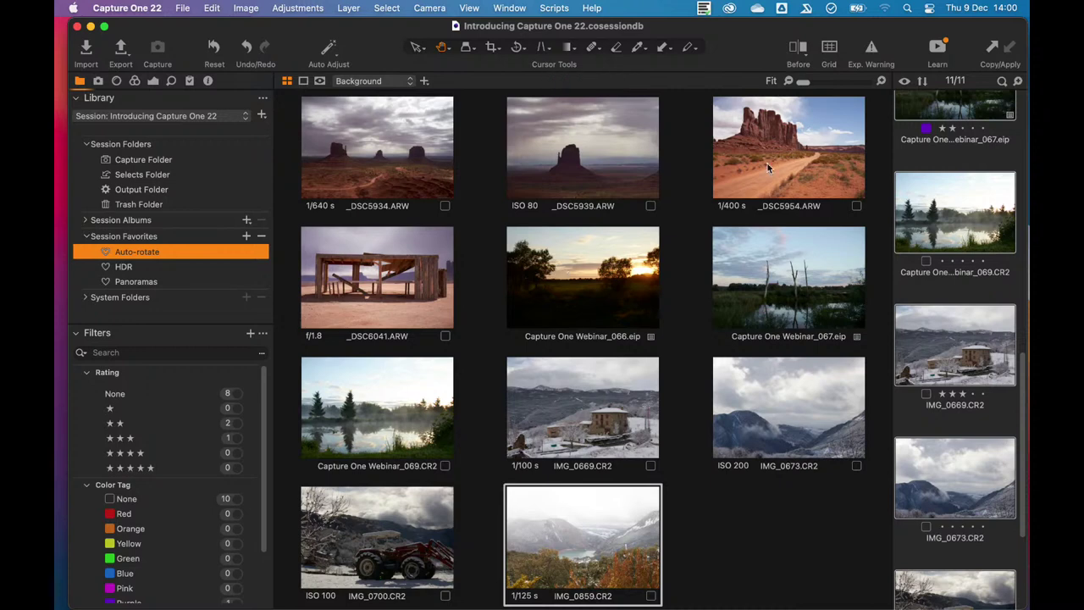
# - Try free-rotating the misty lake photo Capture One Webinar_069, then undo the rotation
pyautogui.click(957, 275)
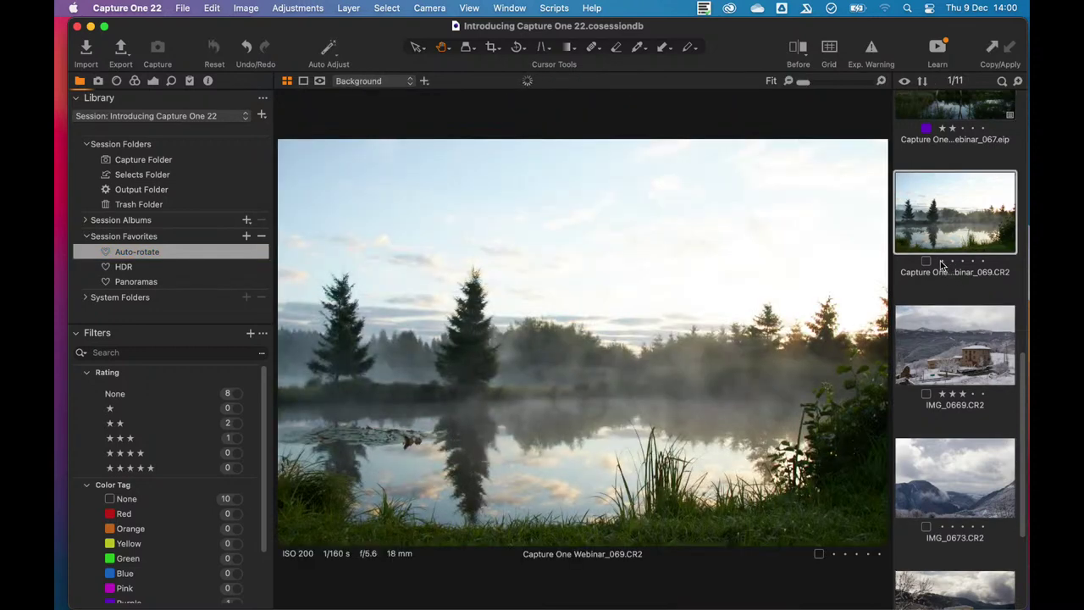
pyautogui.click(517, 47)
pyautogui.moveTo(325, 395); pyautogui.dragTo(455, 388)
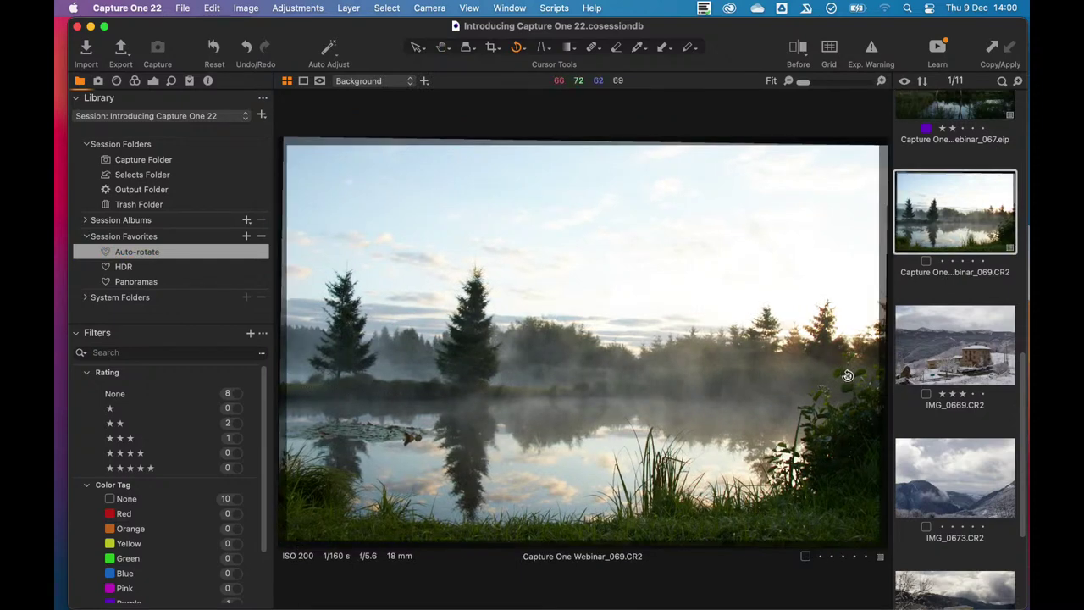
pyautogui.press('super+z')
pyautogui.press('v')
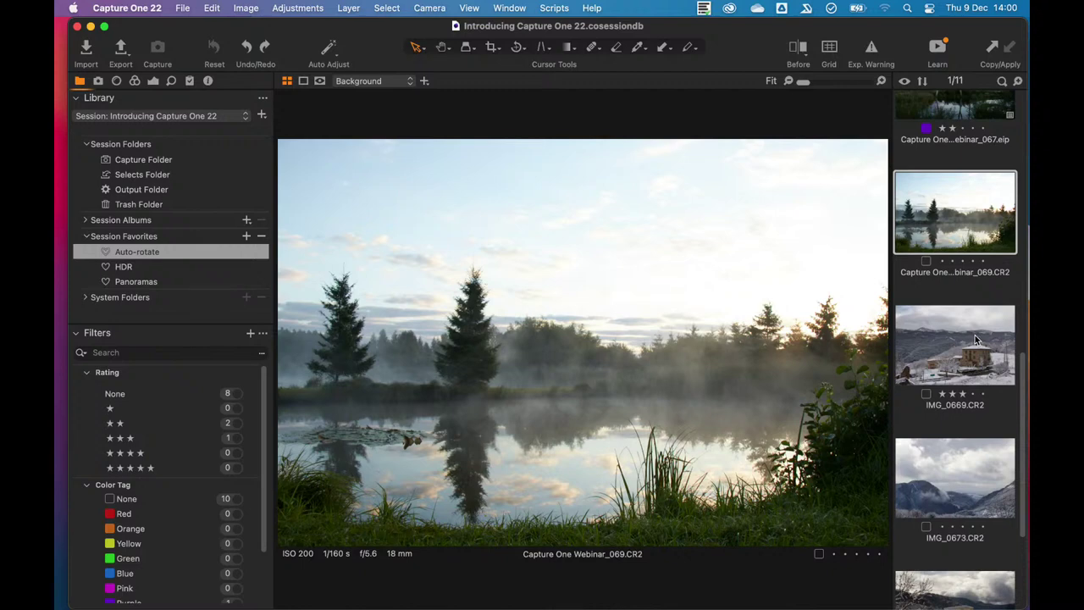
# - Select all 11 images in the Auto-rotate grid
pyautogui.press('super+a')
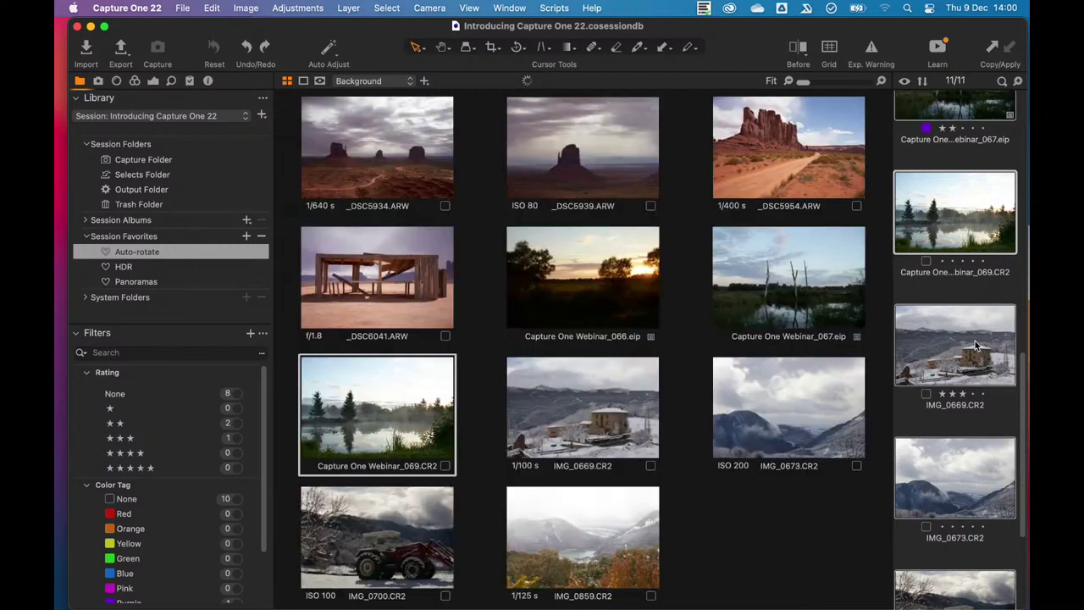
pyautogui.scroll(10, 1002, 186)
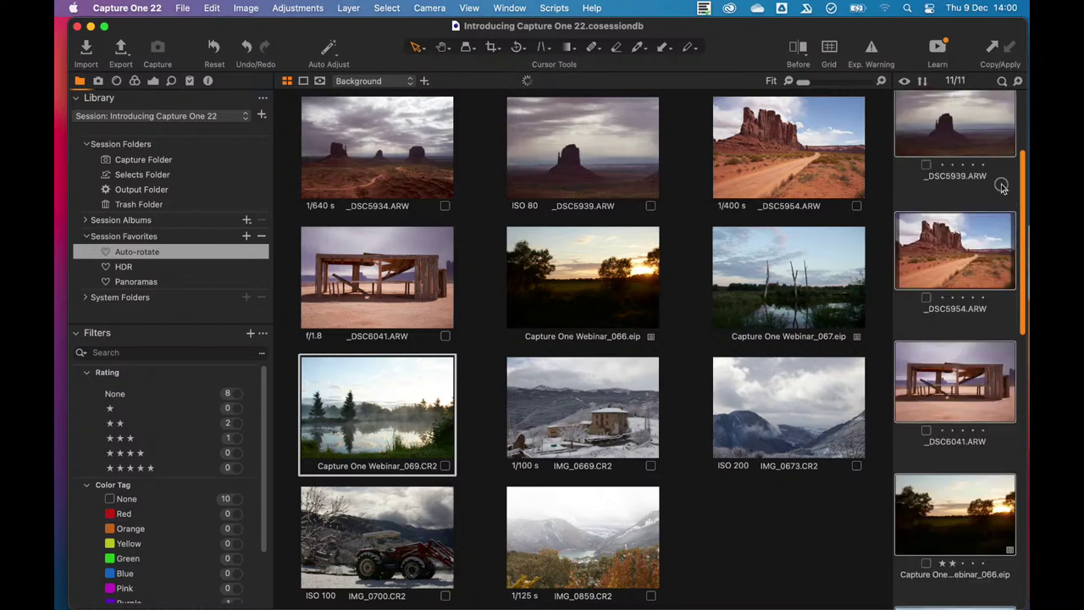
pyautogui.scroll(2, 1002, 186)
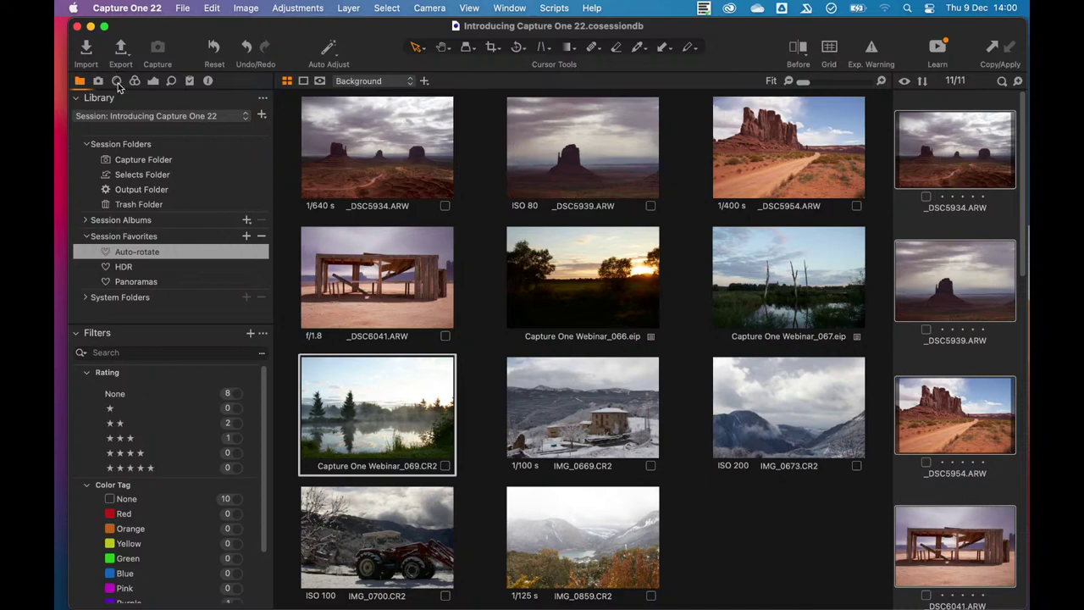
# - Auto-straighten all selected images with Lens Rotation & Flip Auto Adjust, then view _DSC5934
pyautogui.click(117, 80)
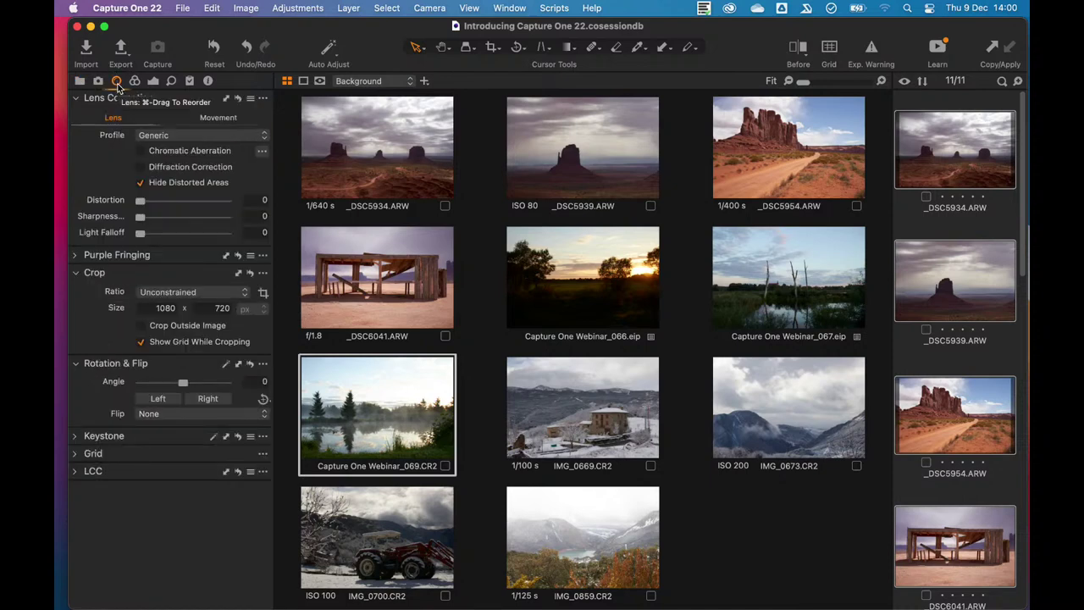
pyautogui.click(227, 367)
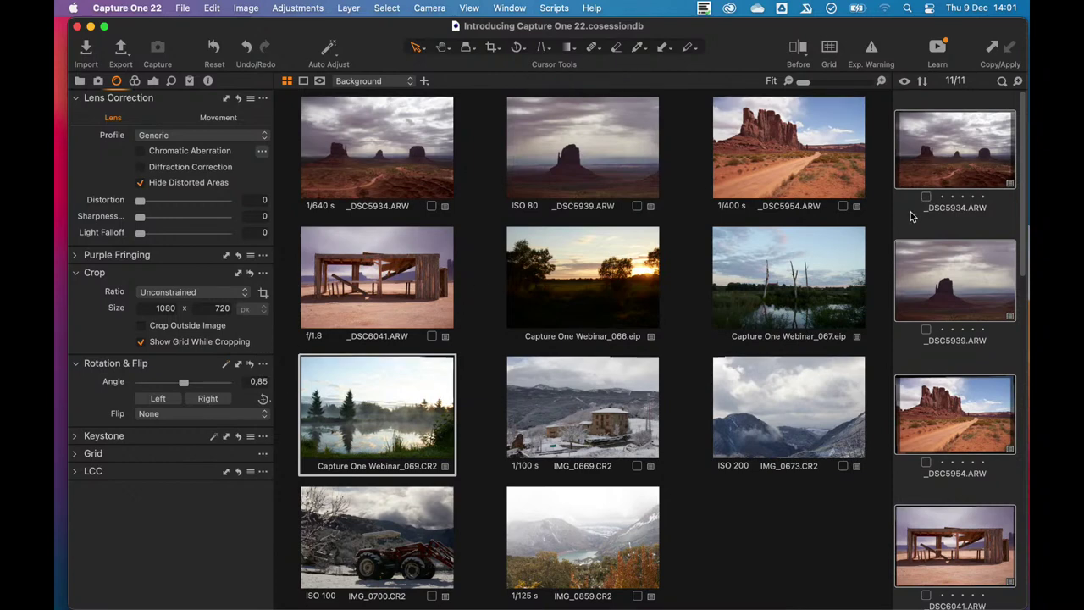
pyautogui.click(957, 175)
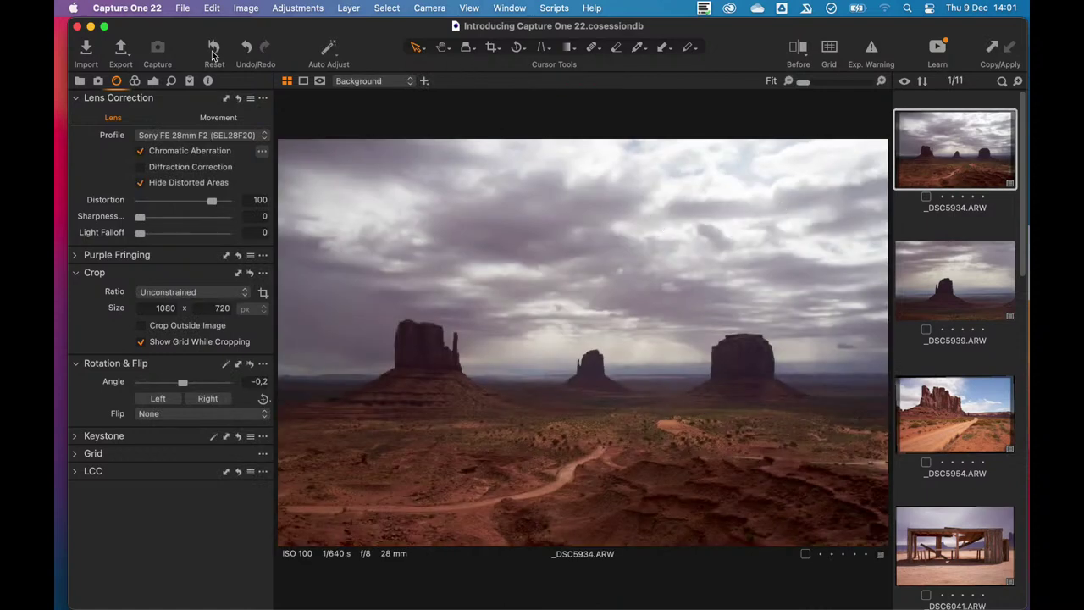
# - Review auto-straightening image by image, undoing it on _DSC5939 and _DSC5954
pyautogui.press('Down')
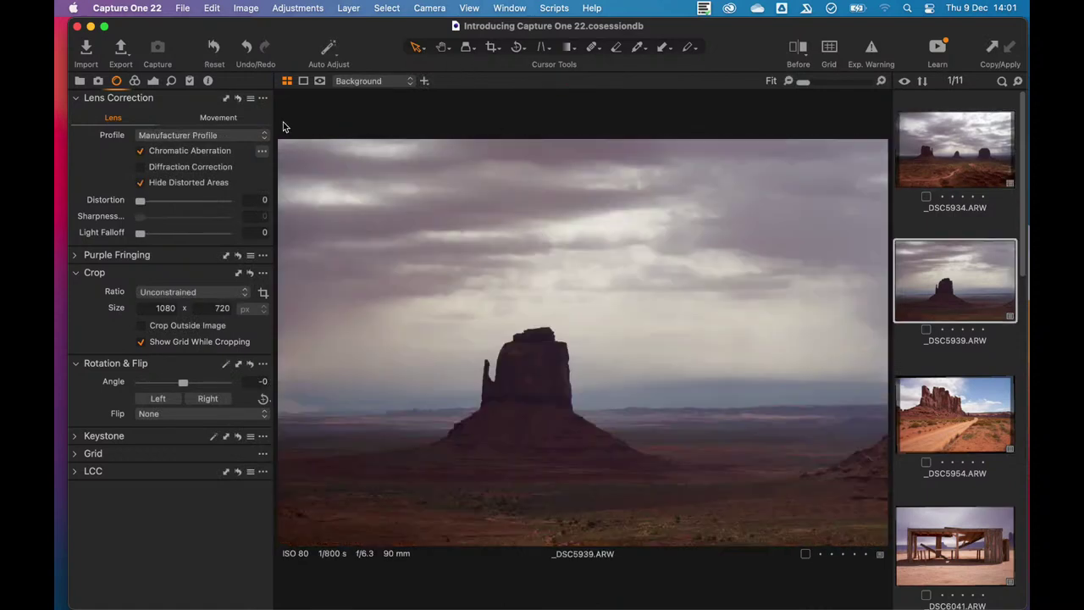
pyautogui.press('super+z')
pyautogui.press('Down')
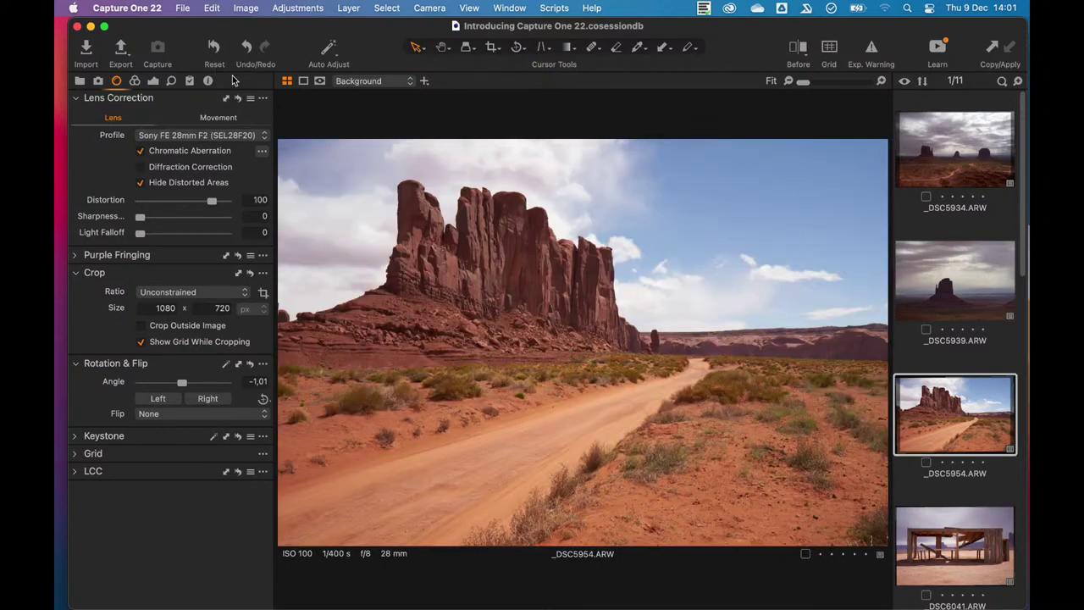
pyautogui.press('super+z')
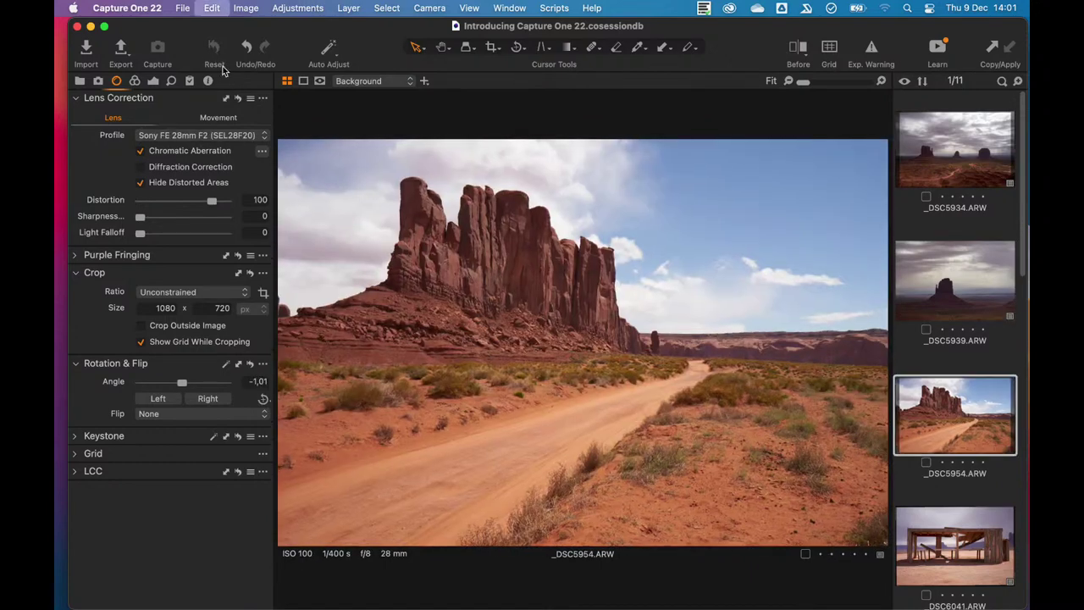
pyautogui.press('Down')
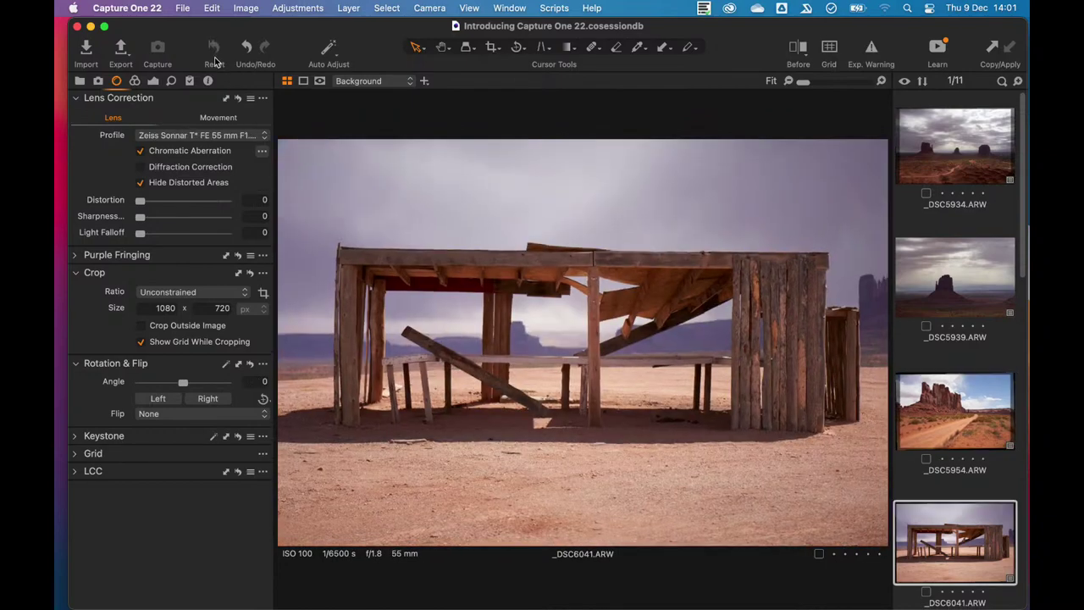
pyautogui.press('Down')
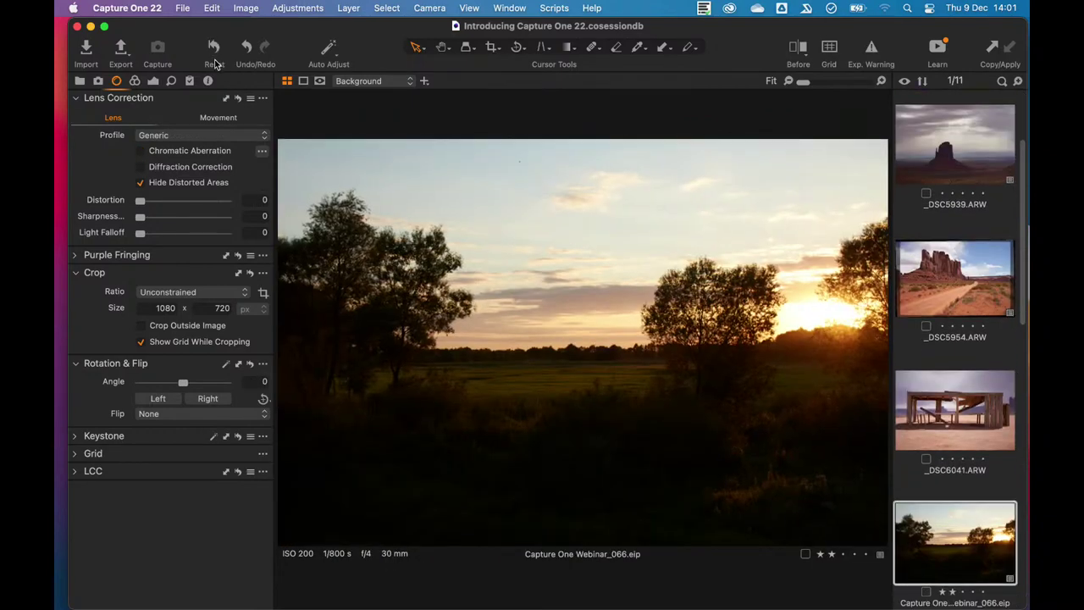
pyautogui.press('Down')
# - Recheck rotations on Webinar_067 and the misty lake image, then open the Panoramas favourite
pyautogui.click(218, 59)
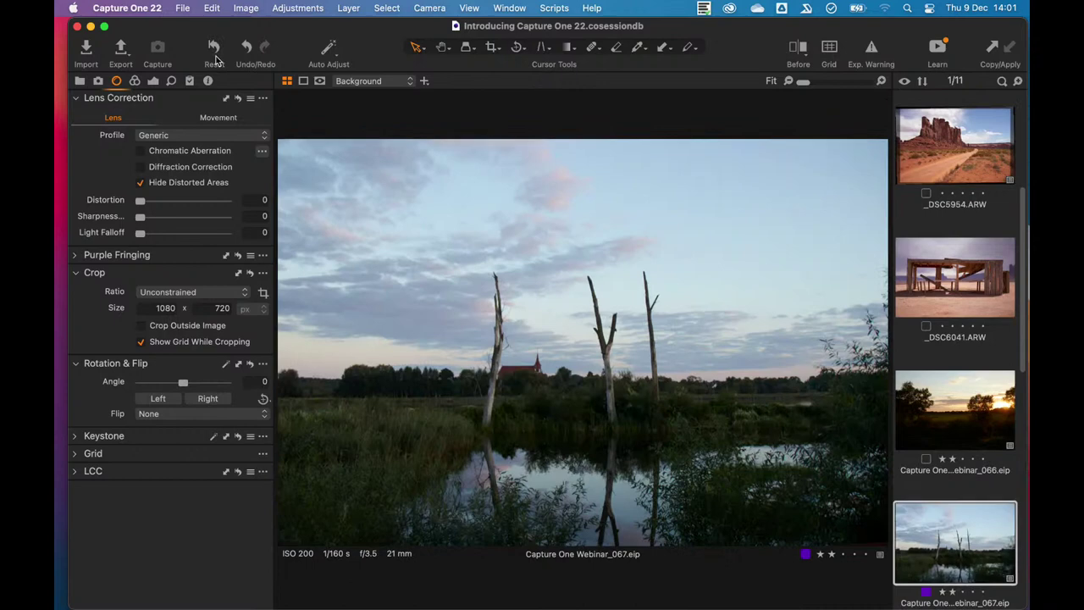
pyautogui.press('super+z')
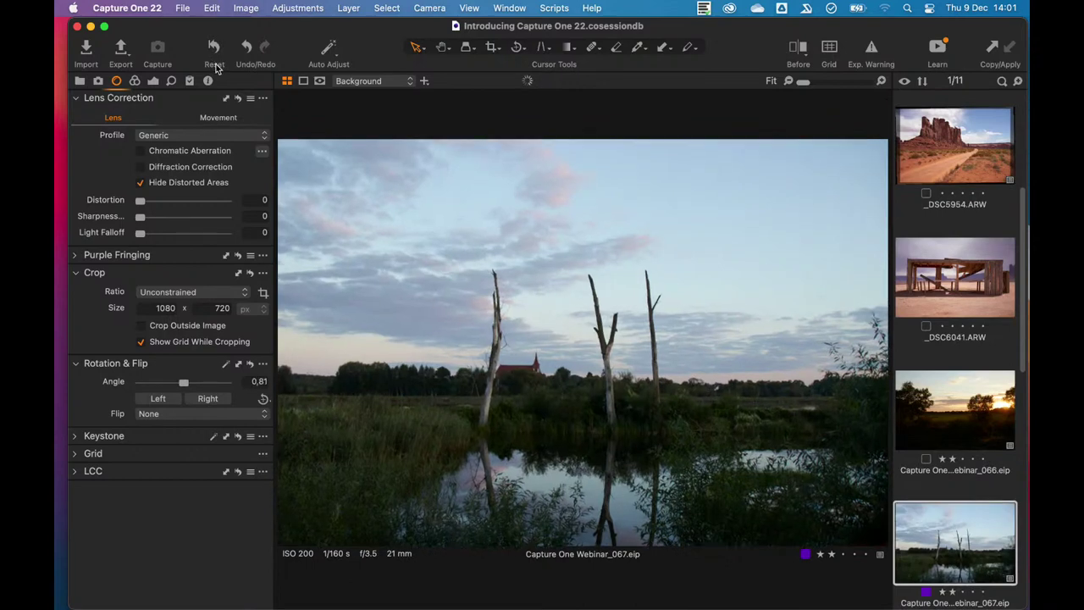
pyautogui.press('Down')
pyautogui.press('Down')
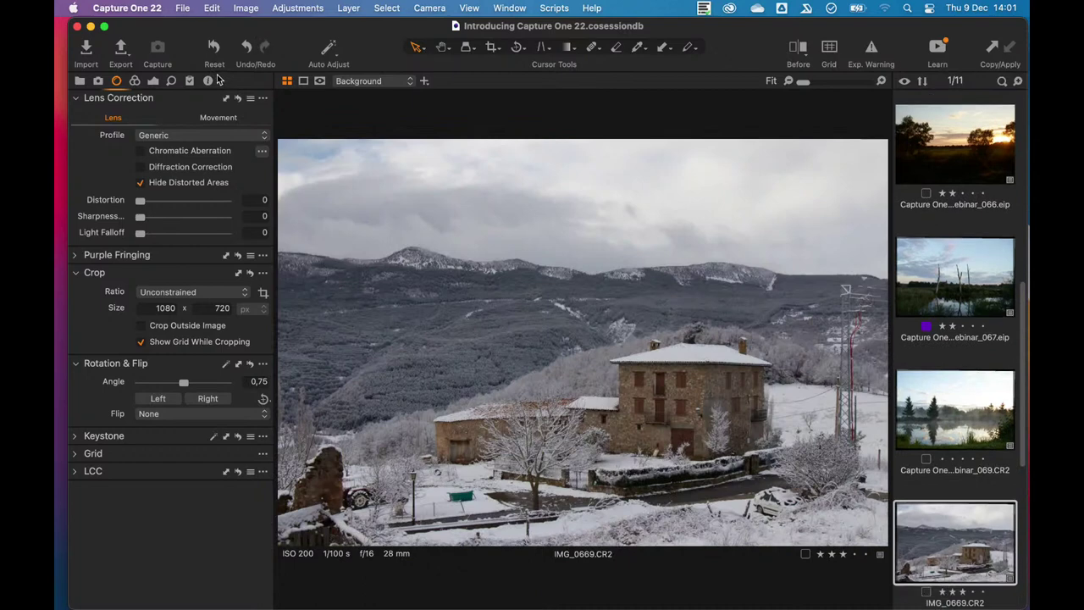
pyautogui.press('Up')
pyautogui.click(212, 65)
pyautogui.press('Down')
pyautogui.click(80, 81)
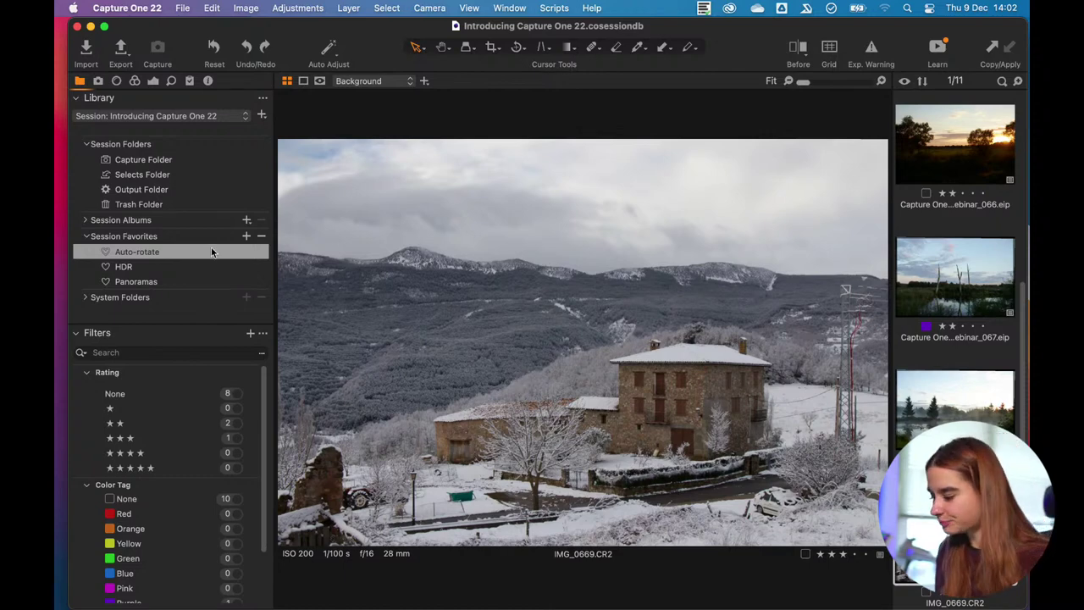
pyautogui.click(169, 282)
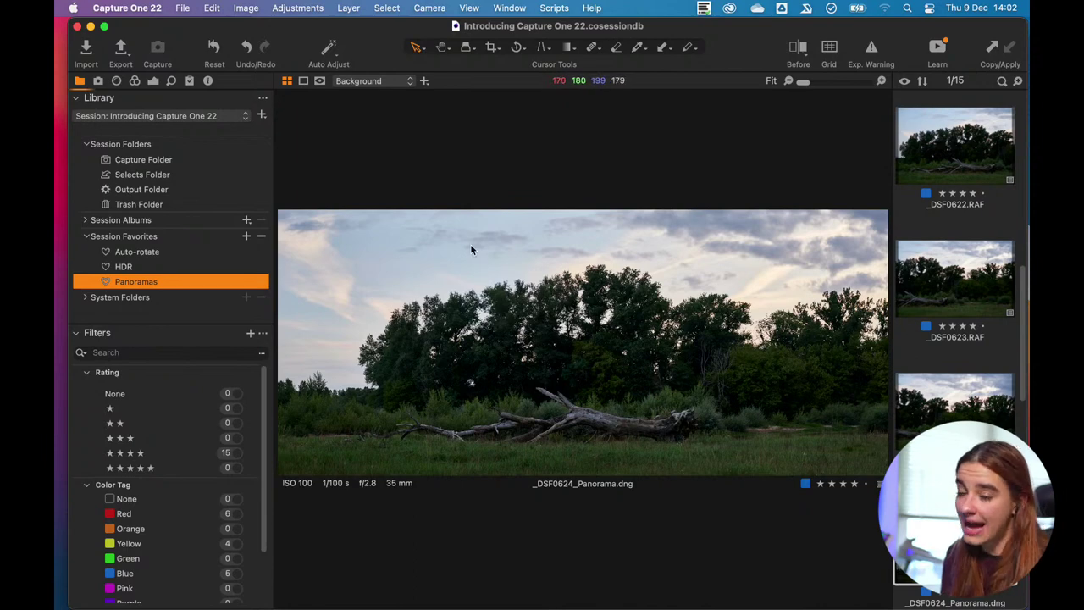
# - Inspect the _DSF0624_Panorama.dng crop without changing it, then bring up the Export settings
pyautogui.press('c')
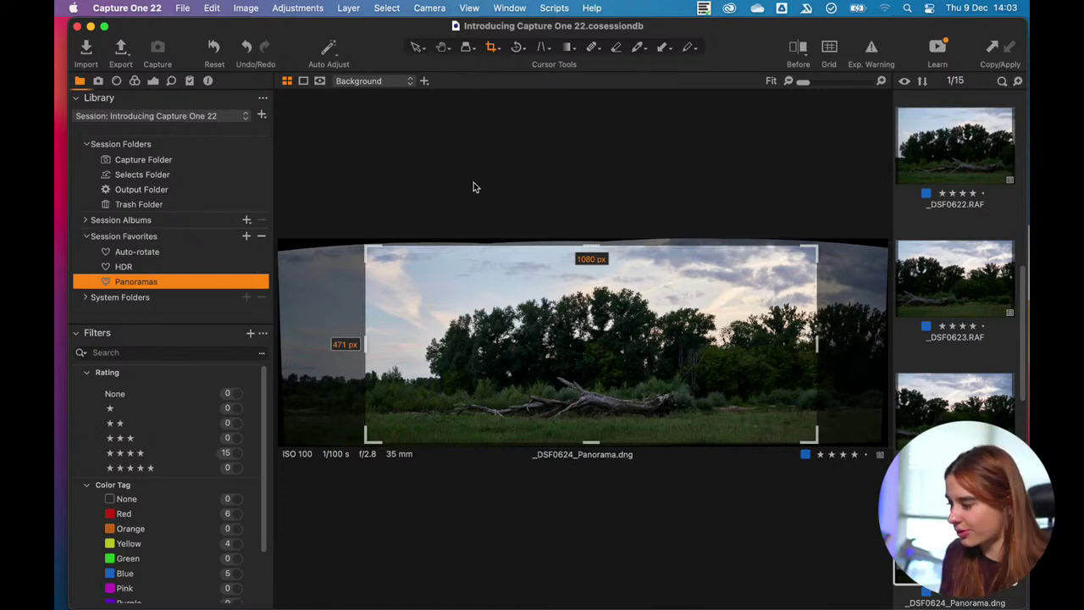
pyautogui.press('v')
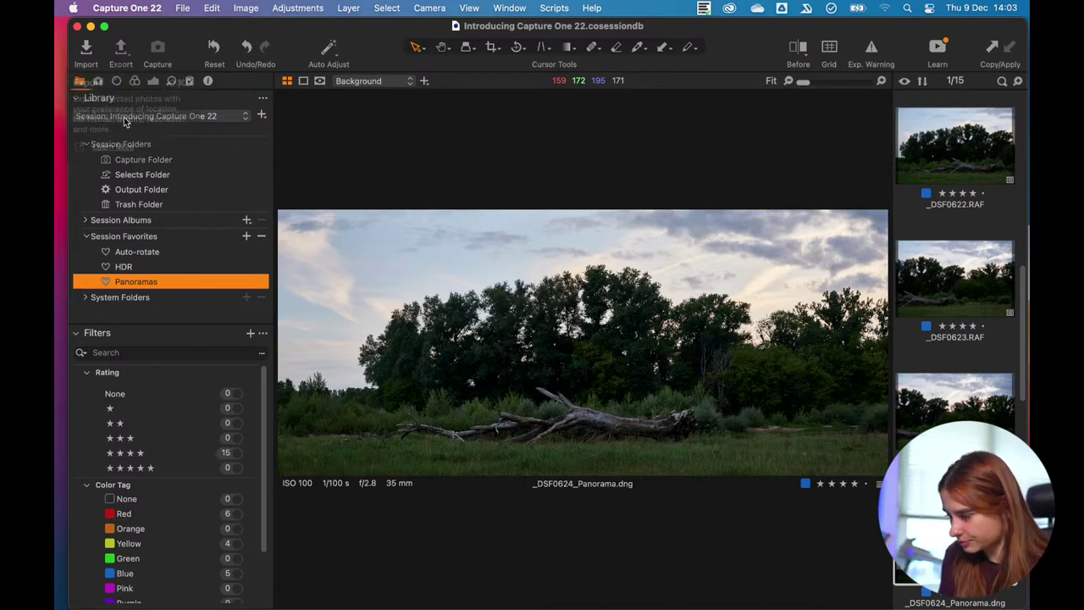
pyautogui.click(120, 52)
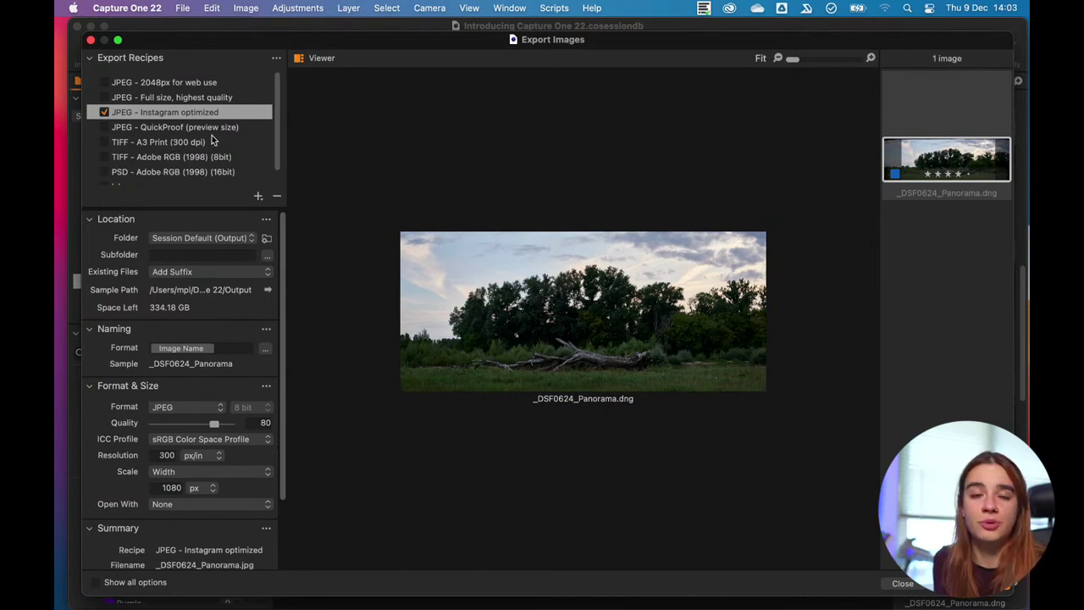
# - Tick the JPEG Full size, highest quality and Instagram optimized export recipes for _DSF0624_Panorama.dng
pyautogui.click(135, 113)
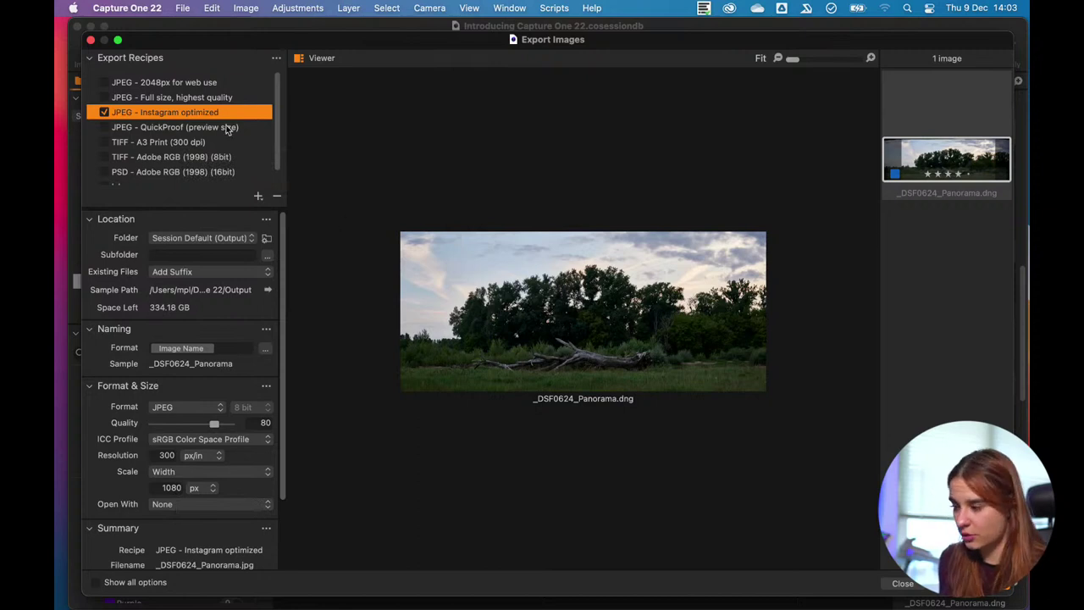
pyautogui.click(168, 98)
pyautogui.click(104, 97)
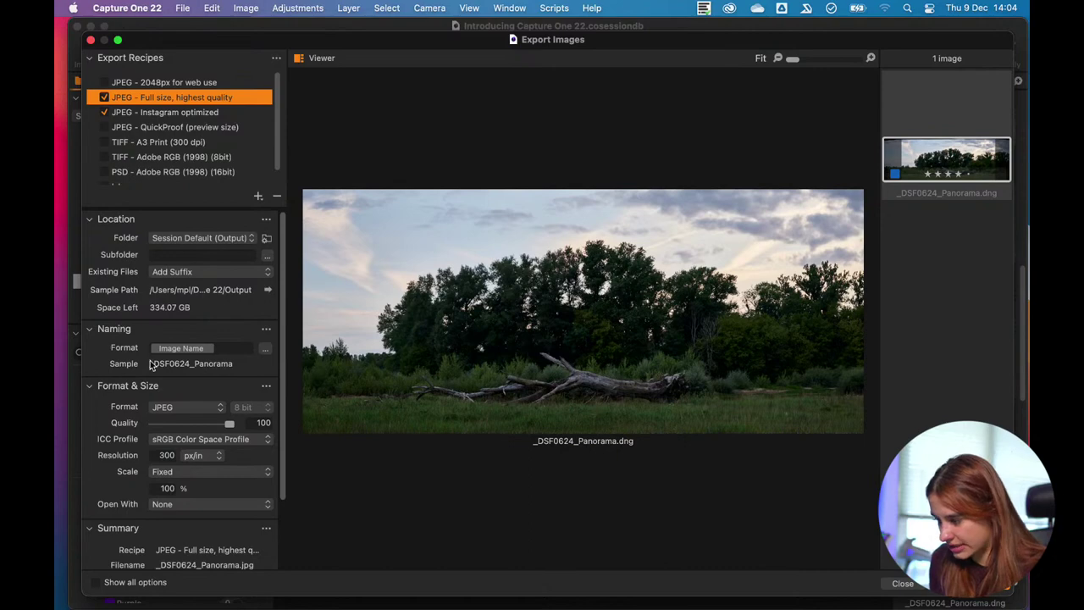
pyautogui.click(105, 113)
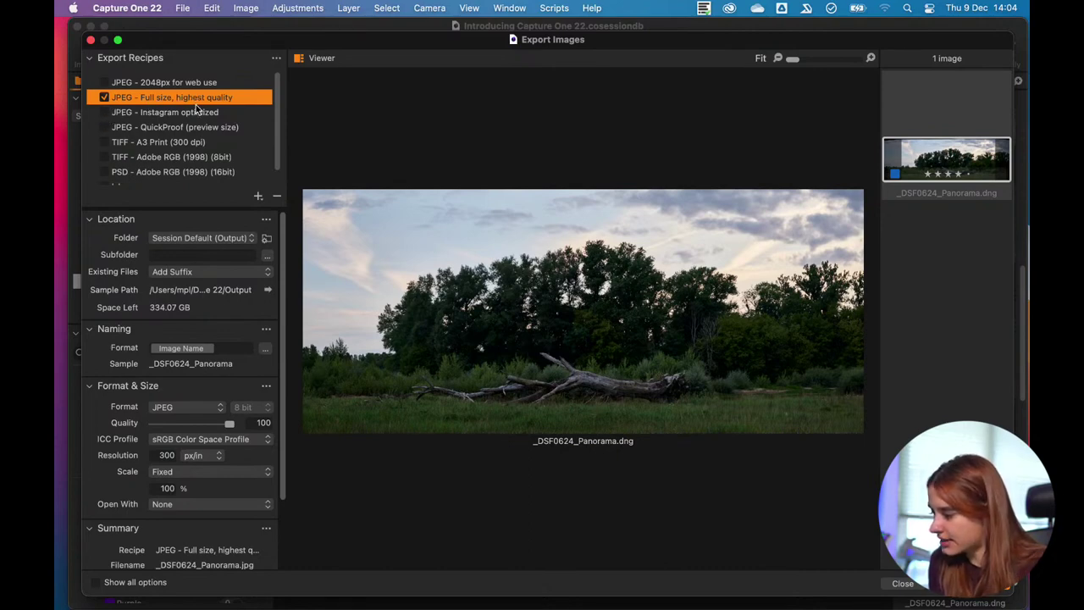
pyautogui.click(136, 115)
pyautogui.click(103, 113)
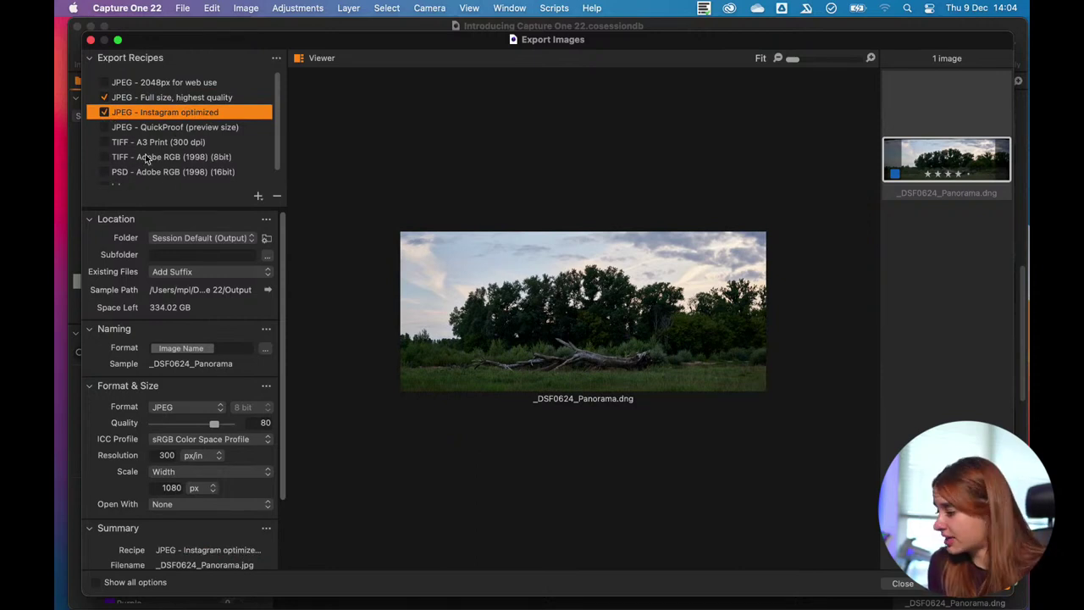
# - Review the Full size, highest quality recipe's settings and show all export options
pyautogui.click(193, 98)
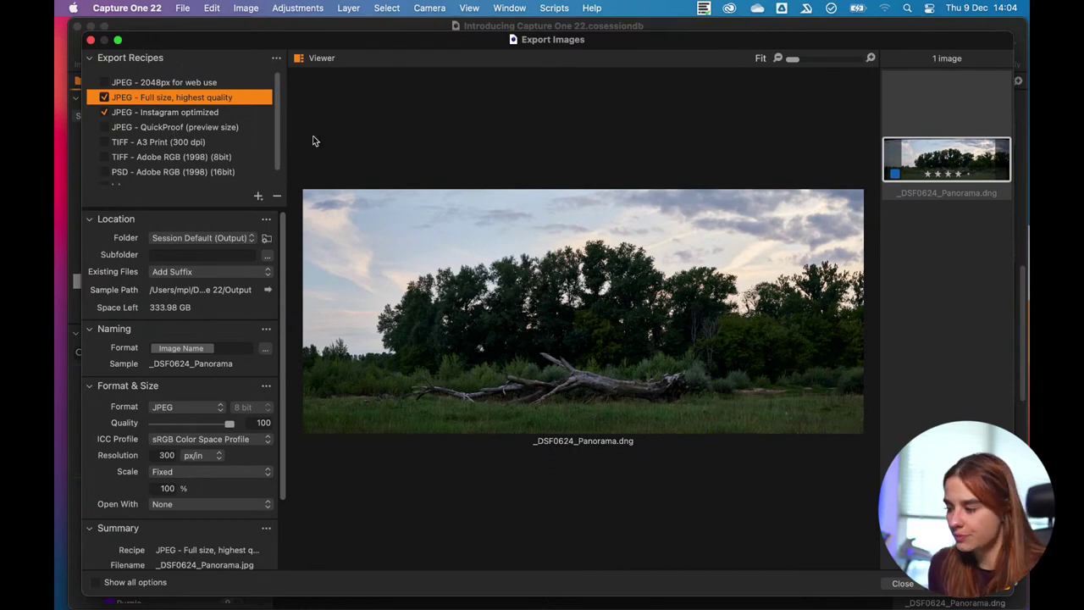
pyautogui.scroll(-1, 278, 150)
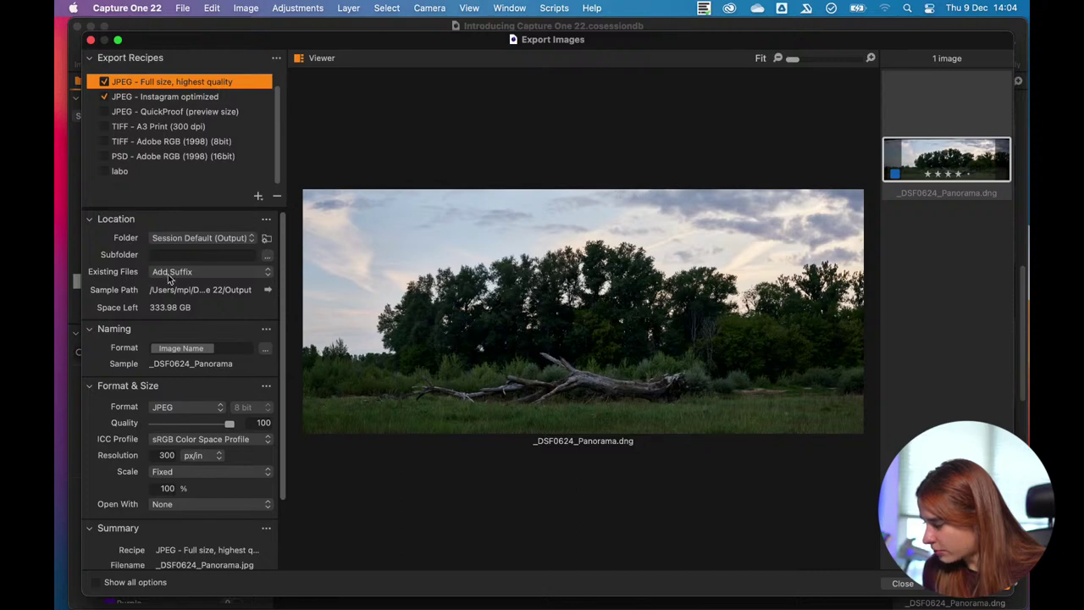
pyautogui.scroll(-3, 203, 305)
pyautogui.scroll(3, 220, 254)
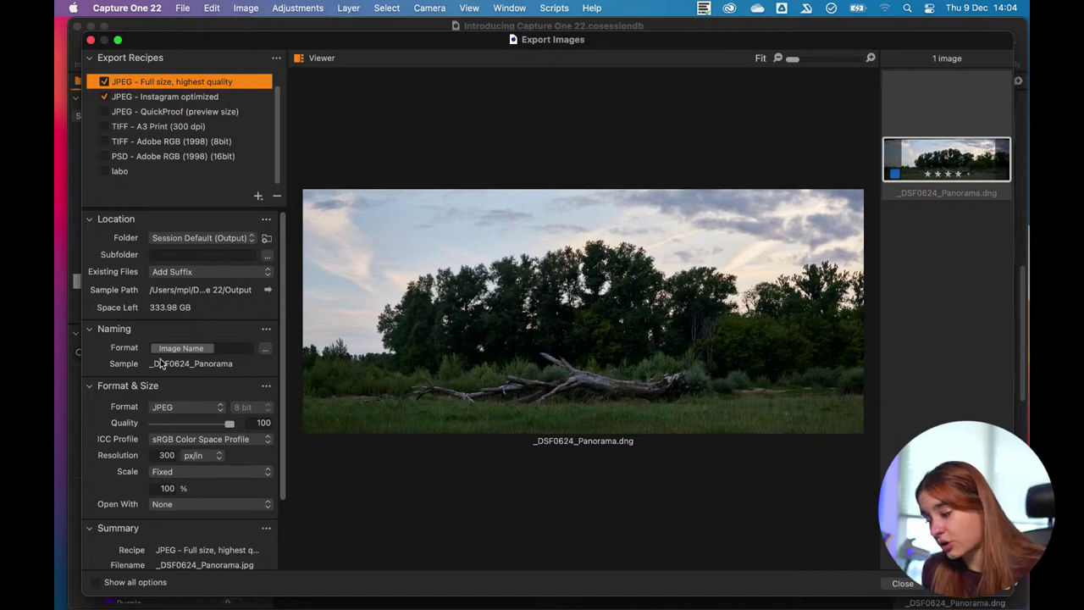
pyautogui.click(96, 583)
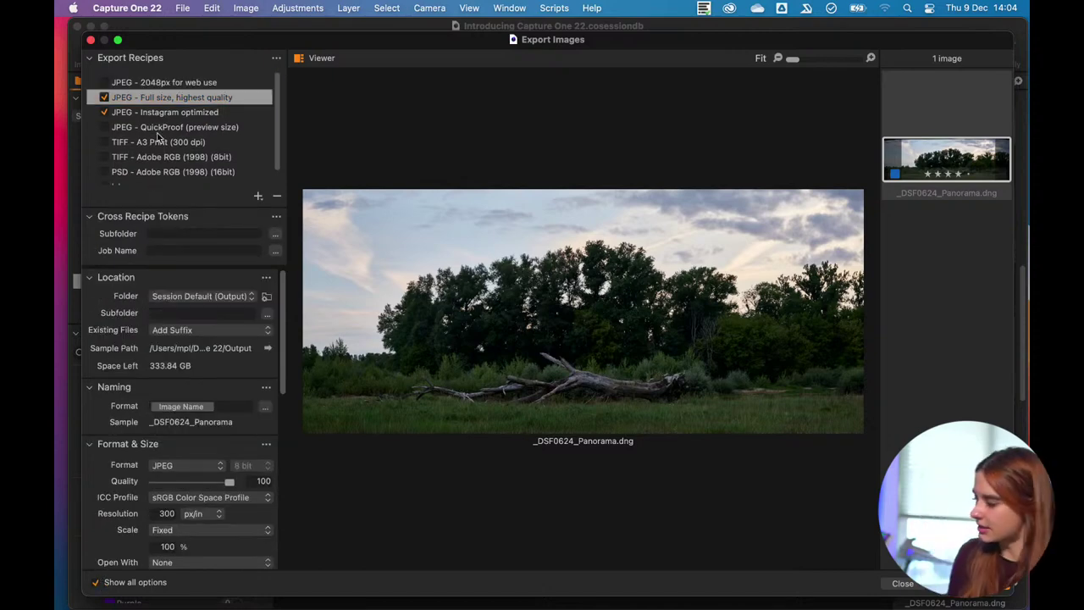
# - Set the cross-recipe subfolder token to Wex and export the full-size recipe to the Desktop
pyautogui.click(194, 102)
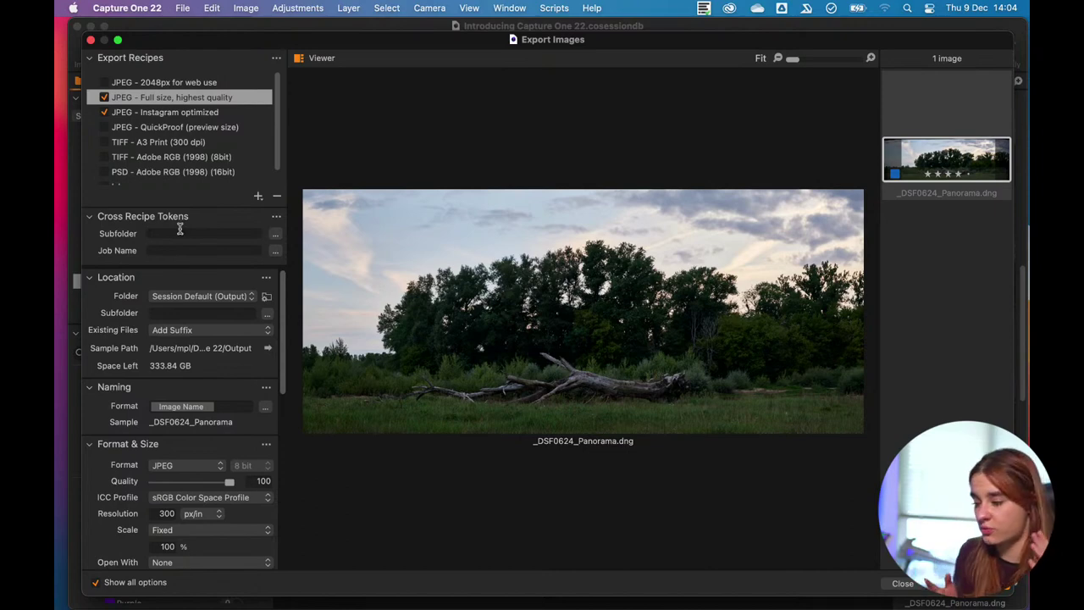
pyautogui.write('Wex')
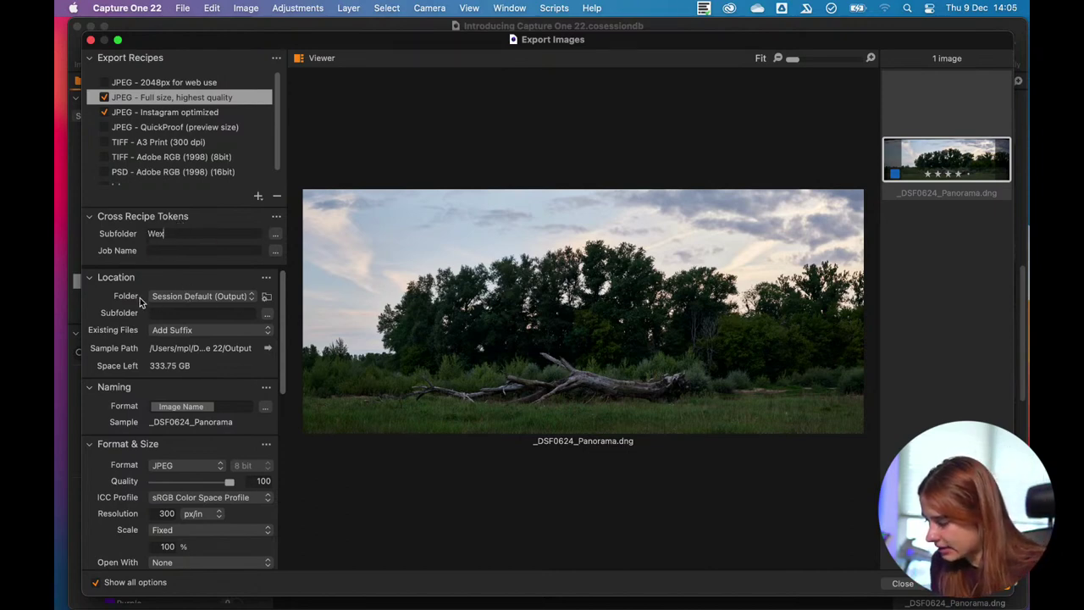
pyautogui.click(217, 297)
pyautogui.click(205, 334)
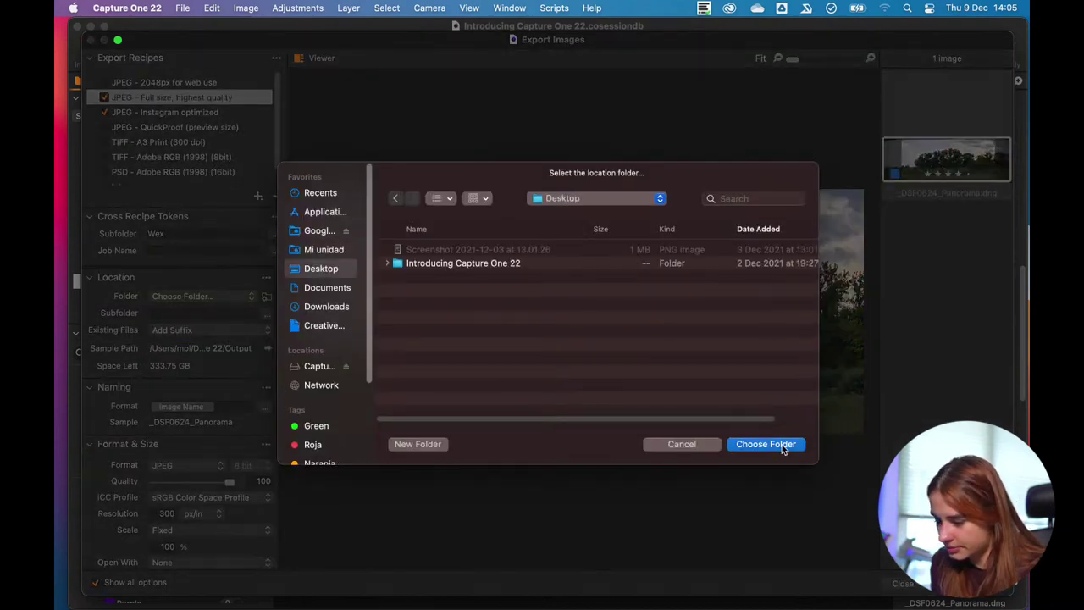
pyautogui.click(781, 446)
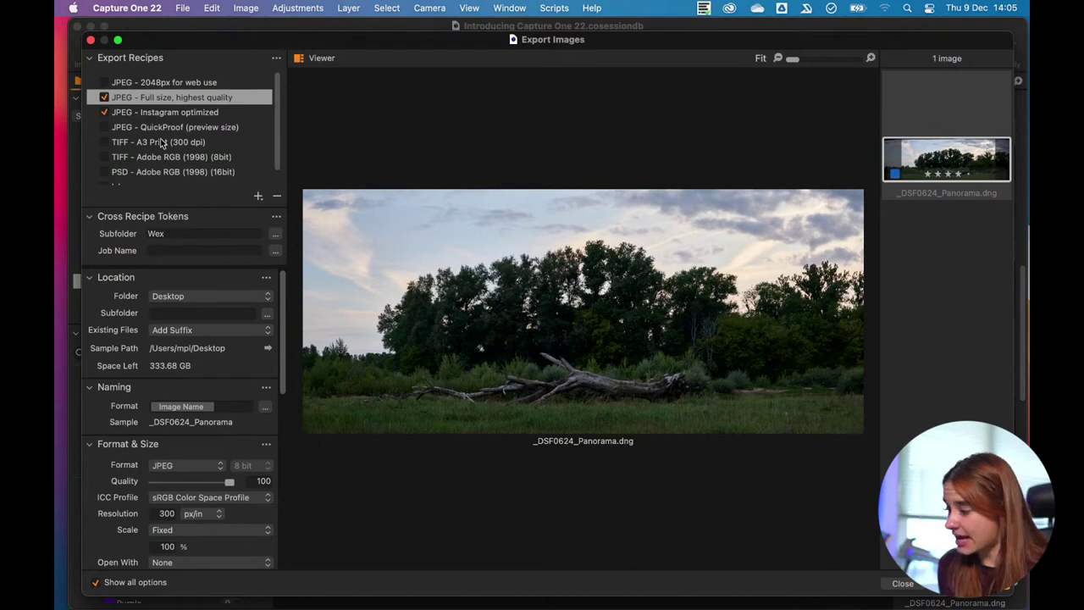
# - Give the Instagram optimized recipe the location subfolder 'Instagram'
pyautogui.click(202, 114)
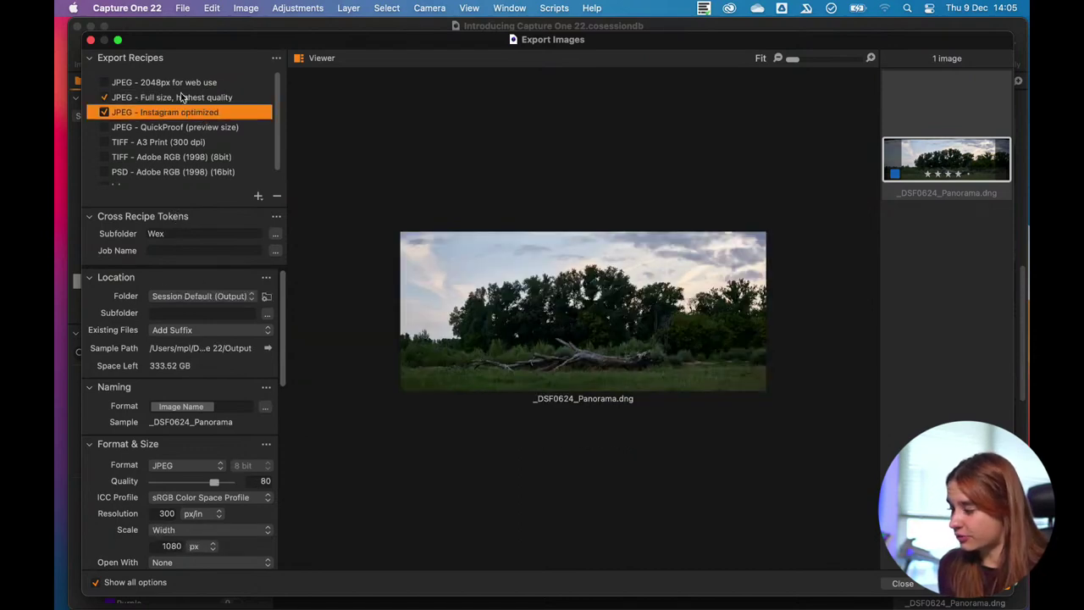
pyautogui.click(182, 99)
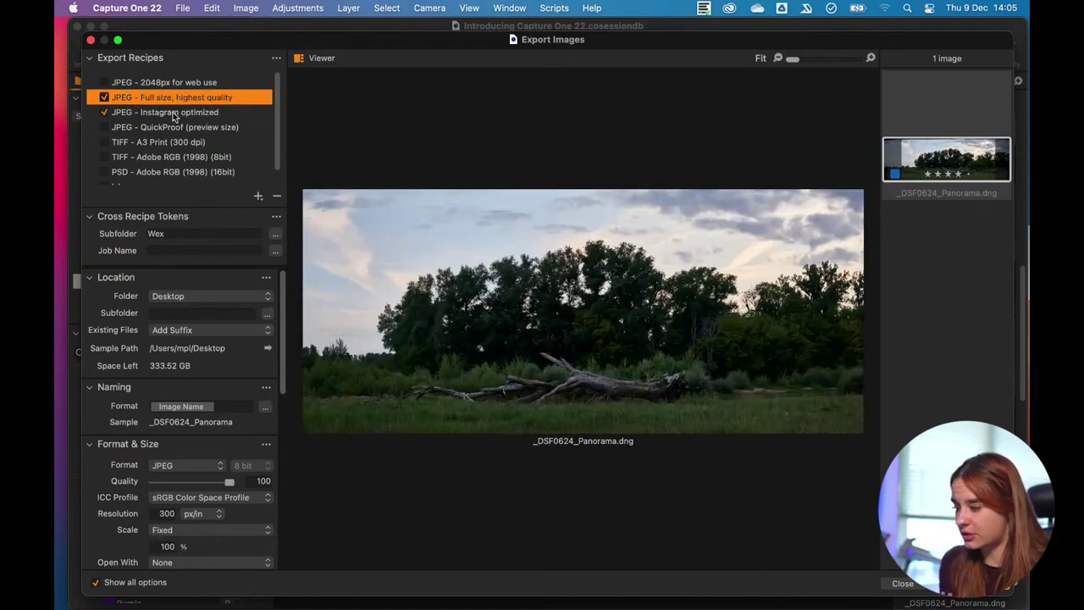
pyautogui.click(161, 112)
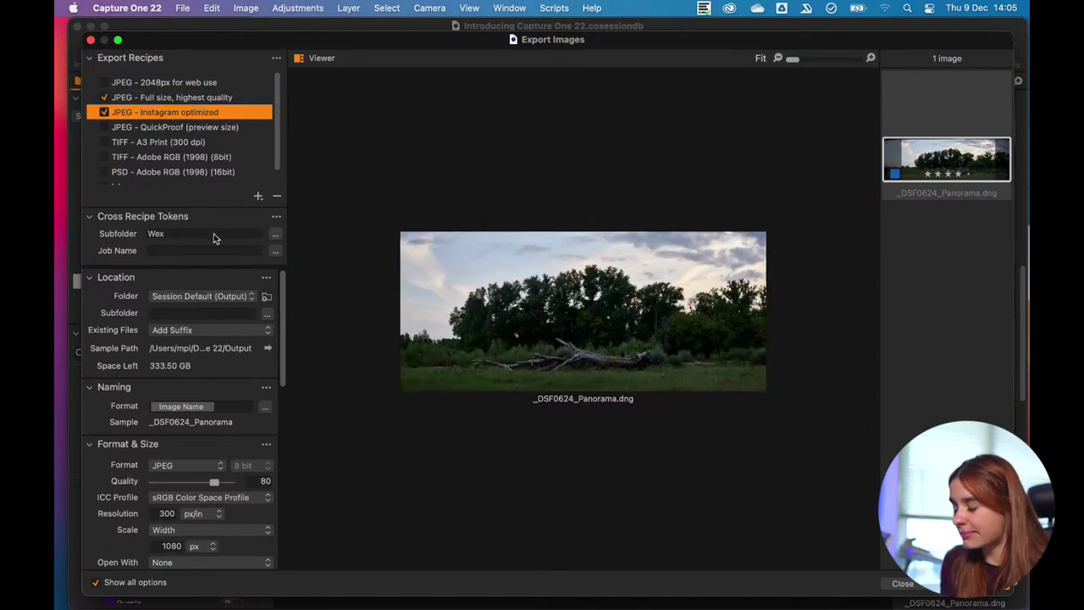
pyautogui.click(171, 311)
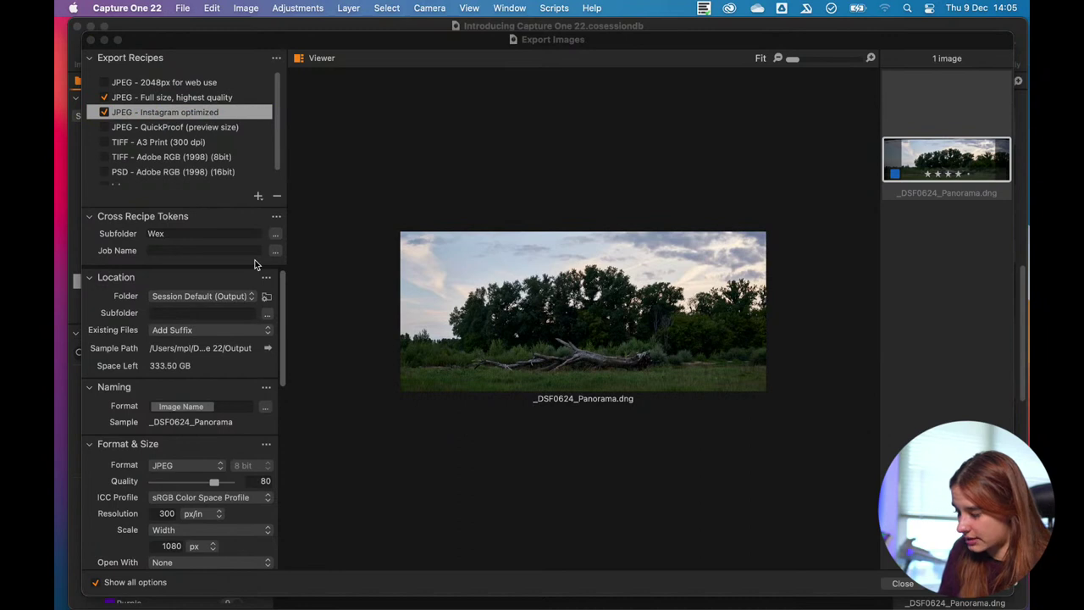
pyautogui.click(211, 313)
pyautogui.write('In')
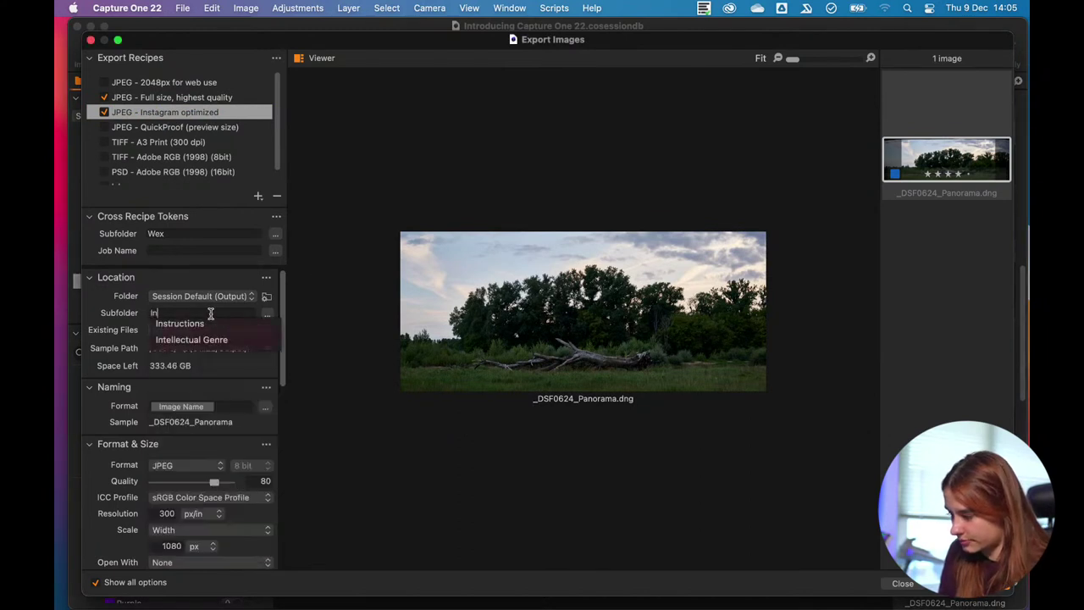
pyautogui.write('stagram')
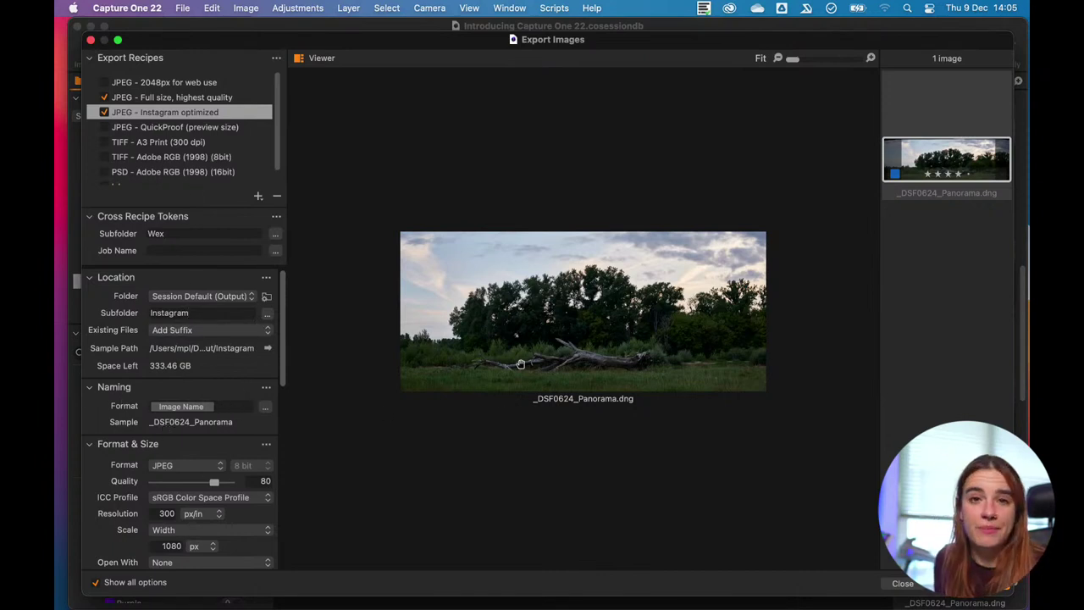
pyautogui.moveTo(284, 340); pyautogui.dragTo(261, 351)
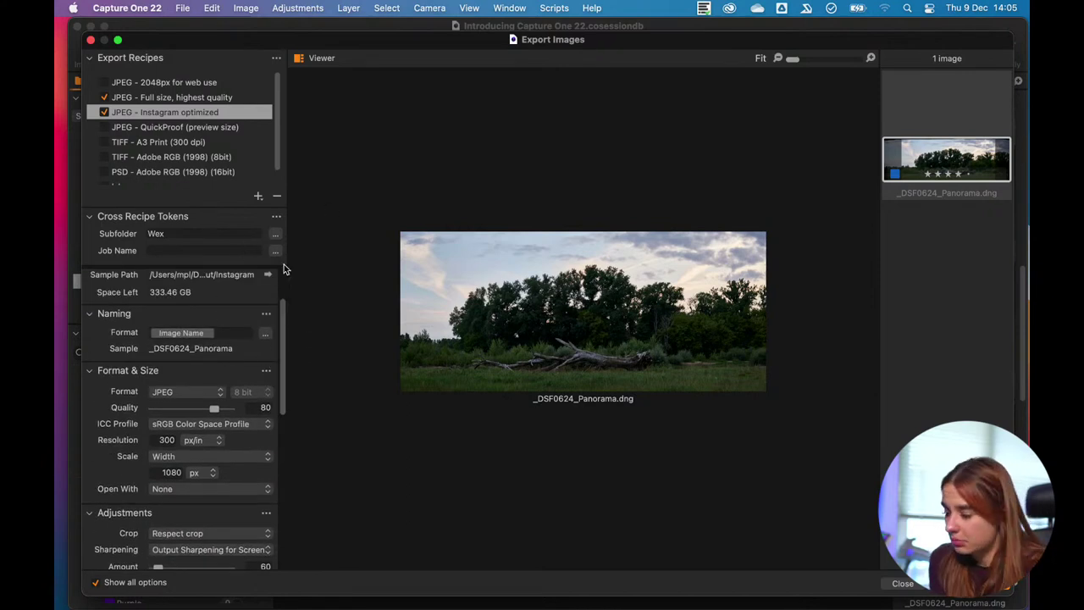
pyautogui.moveTo(281, 341); pyautogui.dragTo(281, 379)
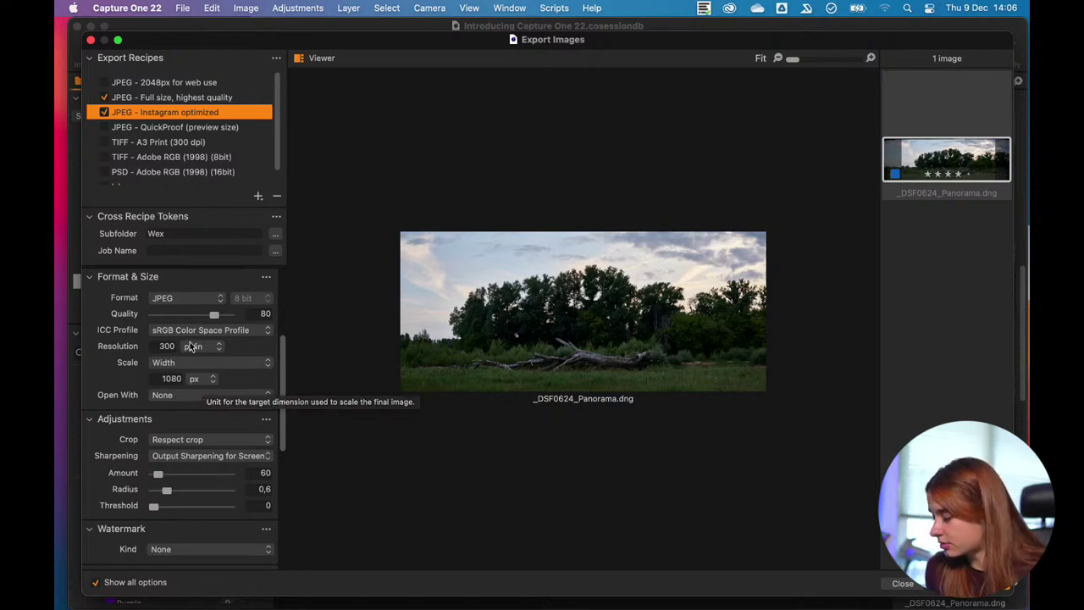
# - Change the Instagram optimized recipe's export width from 1080 to 800 px
pyautogui.doubleClick(166, 379)
pyautogui.write('800')
pyautogui.press('Return')
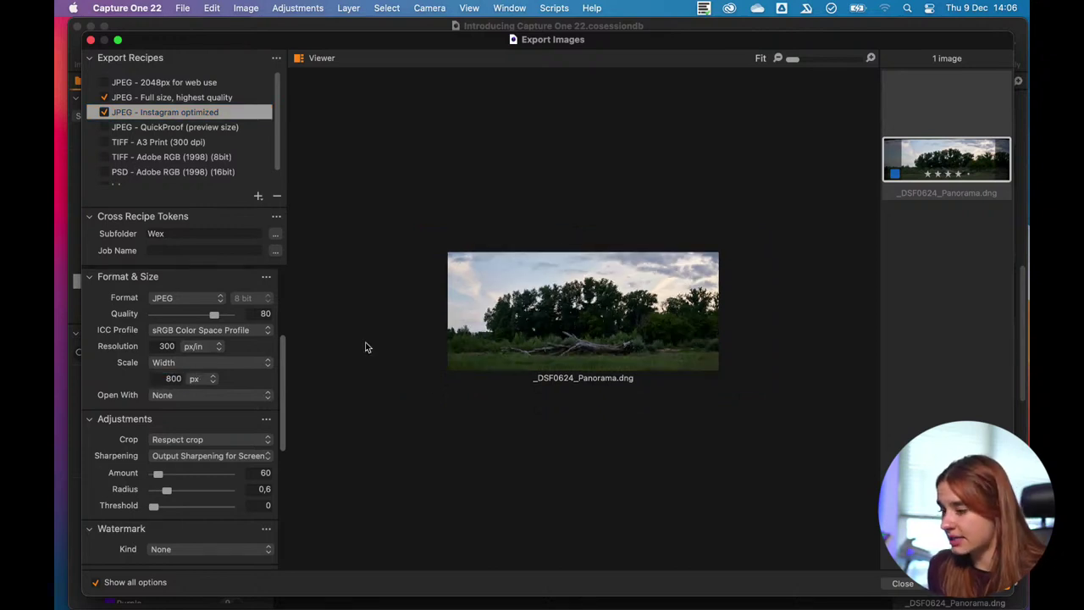
# - Confirm the Full size recipe keeps sRGB as its ICC output profile
pyautogui.click(187, 99)
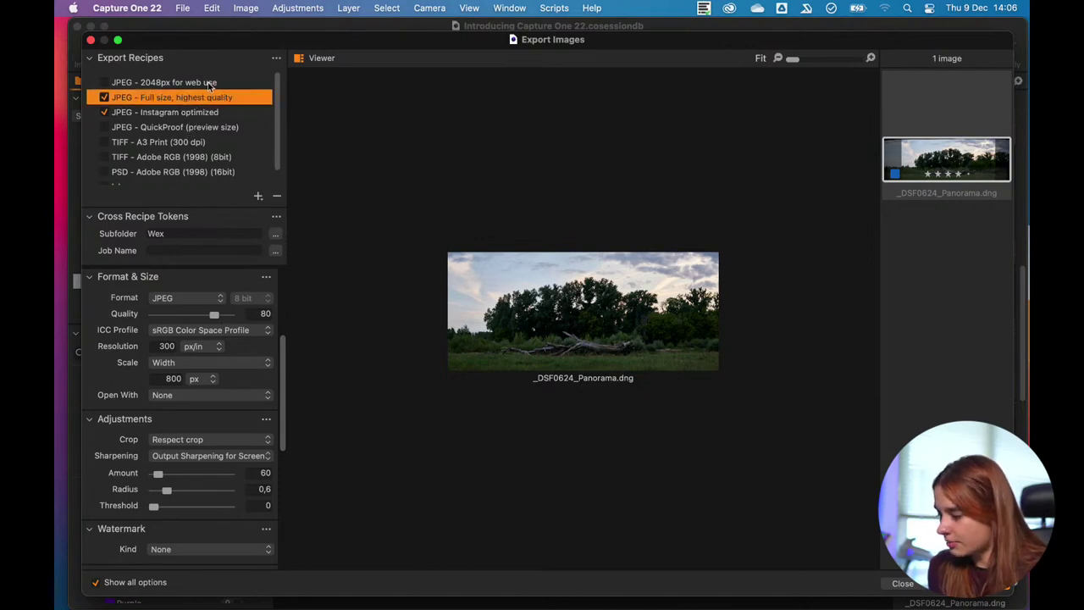
pyautogui.doubleClick(184, 98)
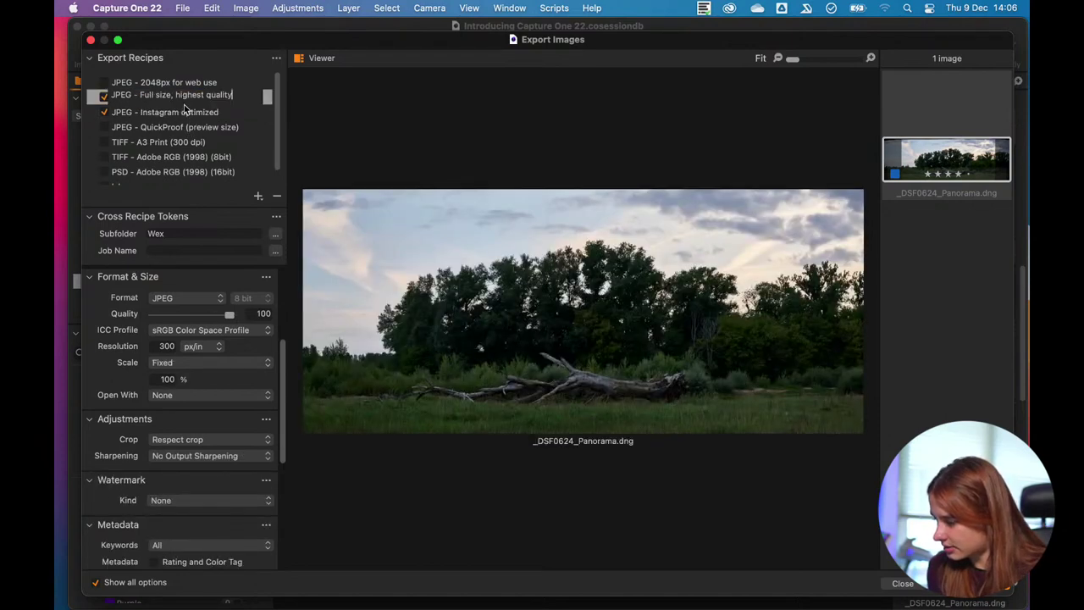
pyautogui.click(173, 111)
pyautogui.click(182, 98)
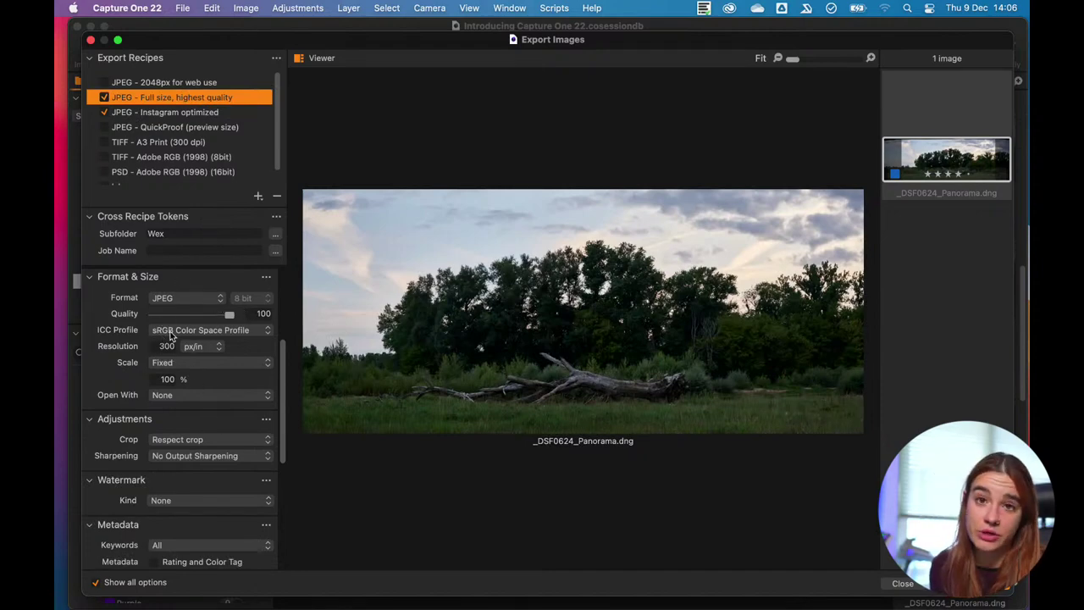
pyautogui.click(203, 331)
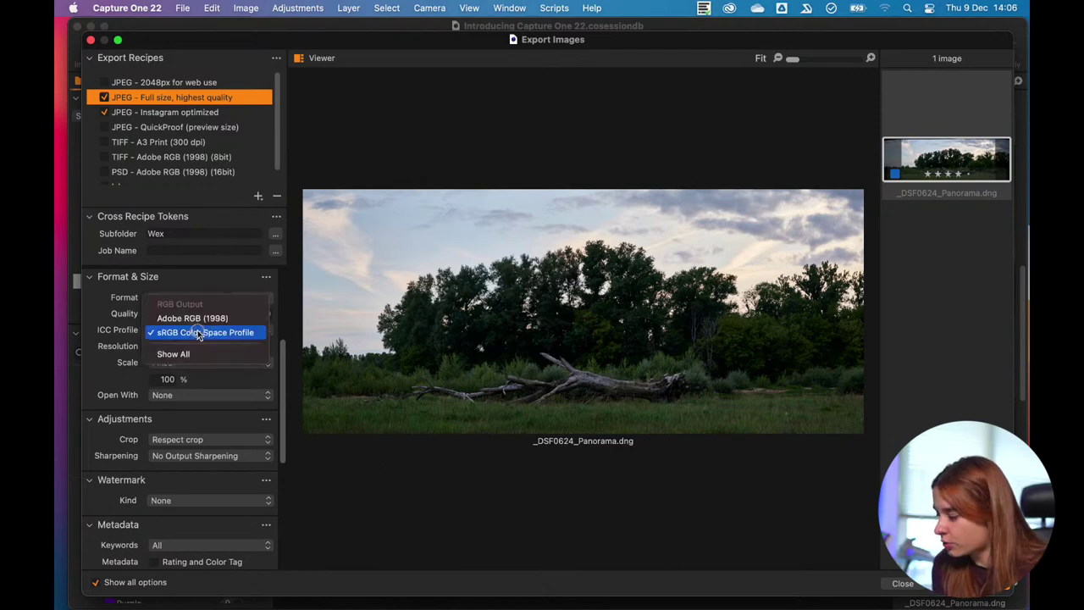
pyautogui.click(117, 313)
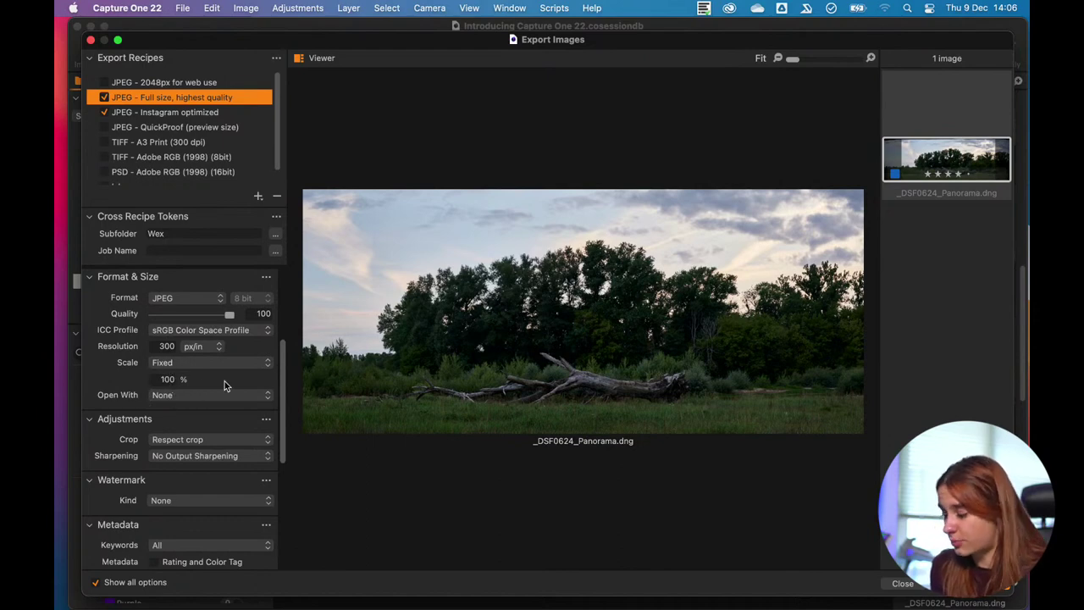
pyautogui.moveTo(282, 387); pyautogui.dragTo(274, 429)
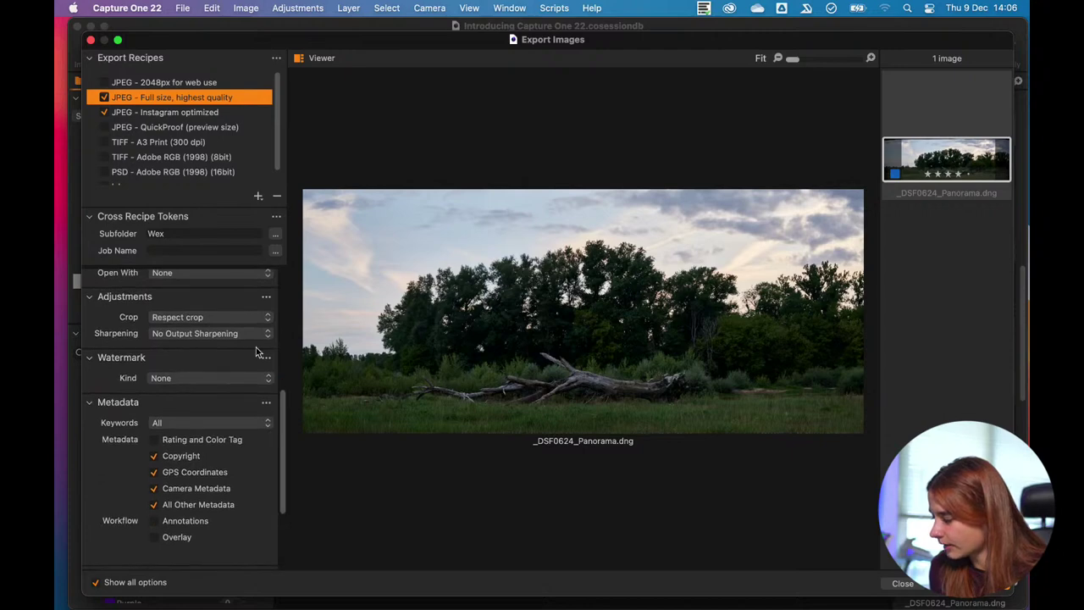
# - Collapse Adjustments and add a text watermark with the photographer's name at scale 89, shifted right
pyautogui.click(89, 297)
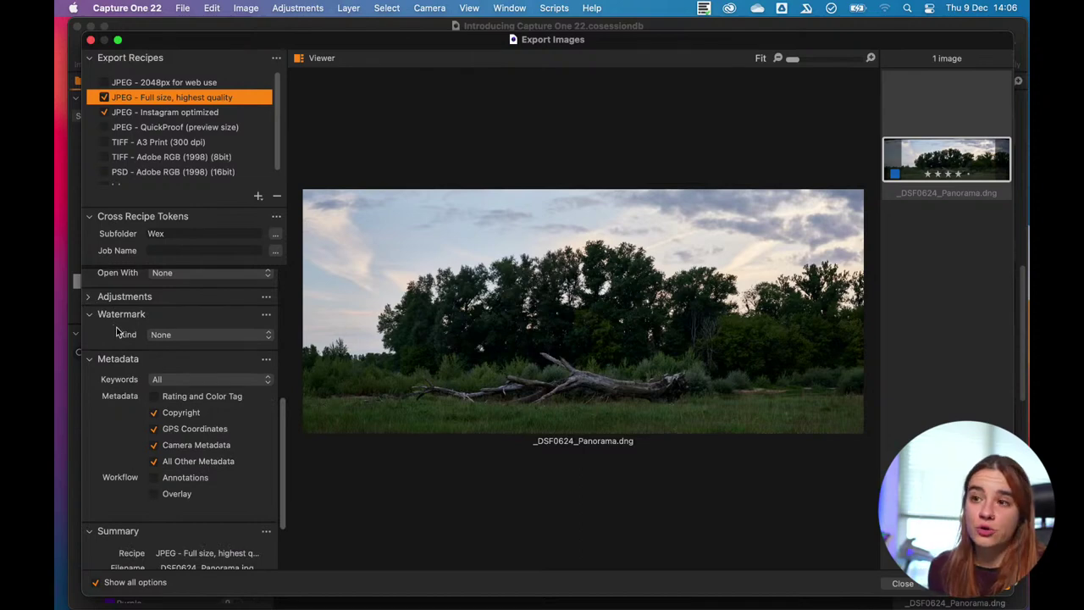
pyautogui.click(198, 336)
pyautogui.click(198, 350)
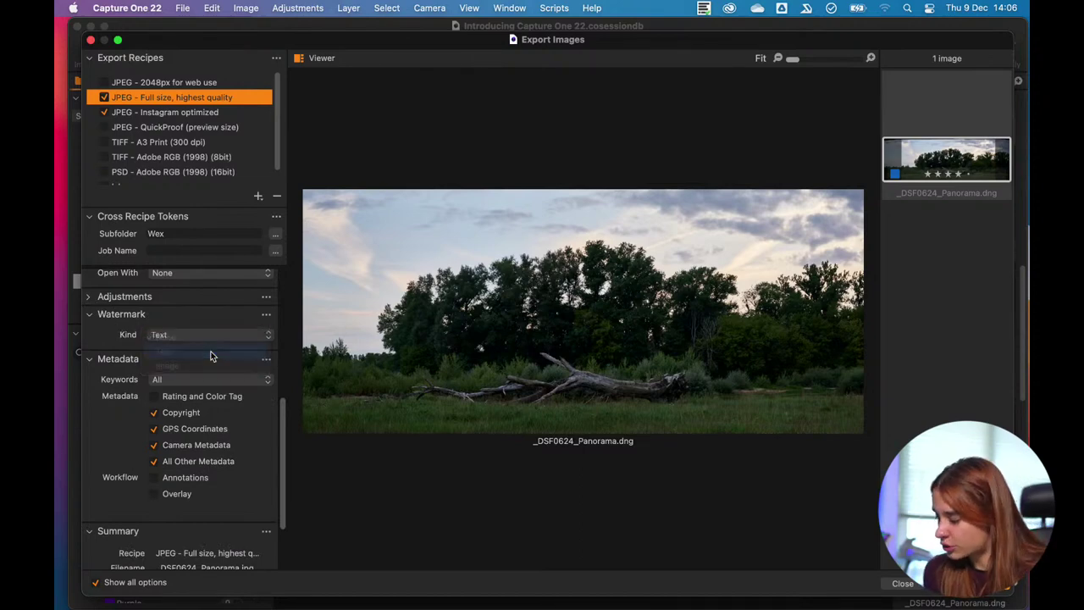
pyautogui.write('Maria perez')
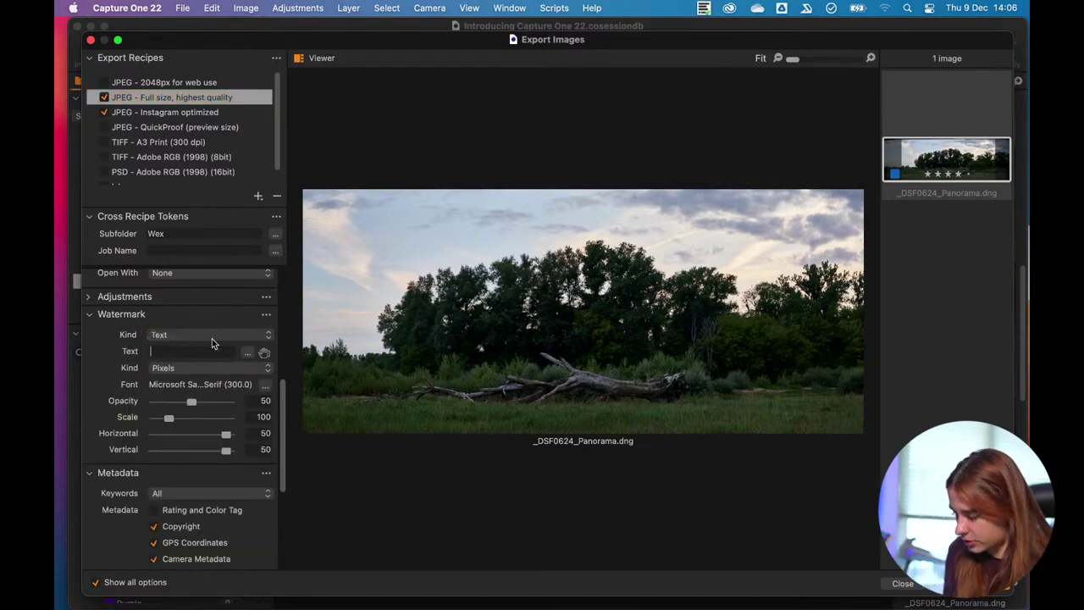
pyautogui.press('BackSpace')
pyautogui.press('BackSpace')
pyautogui.press('BackSpace')
pyautogui.press('BackSpace')
pyautogui.press('BackSpace')
pyautogui.write('Perez-Cejuela')
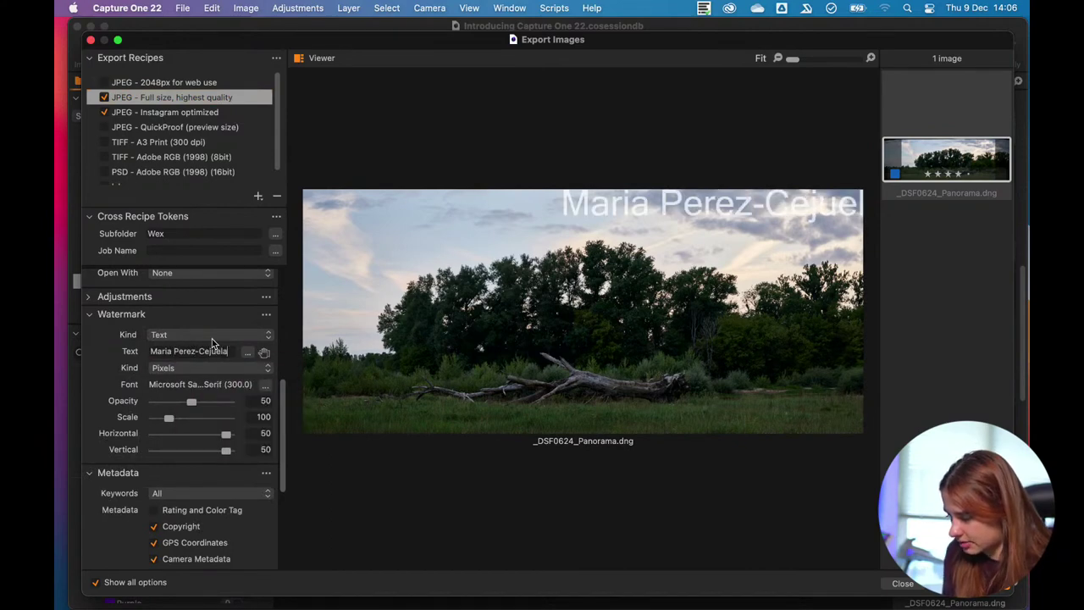
pyautogui.moveTo(169, 418); pyautogui.dragTo(159, 418)
pyautogui.moveTo(222, 435)
pyautogui.mouseDown()
pyautogui.moveTo(203, 435)
pyautogui.moveTo(224, 438)
pyautogui.mouseUp()
# - Try an image watermark, then set Watermark Kind to None and collapse Watermark
pyautogui.click(179, 336)
pyautogui.click(183, 352)
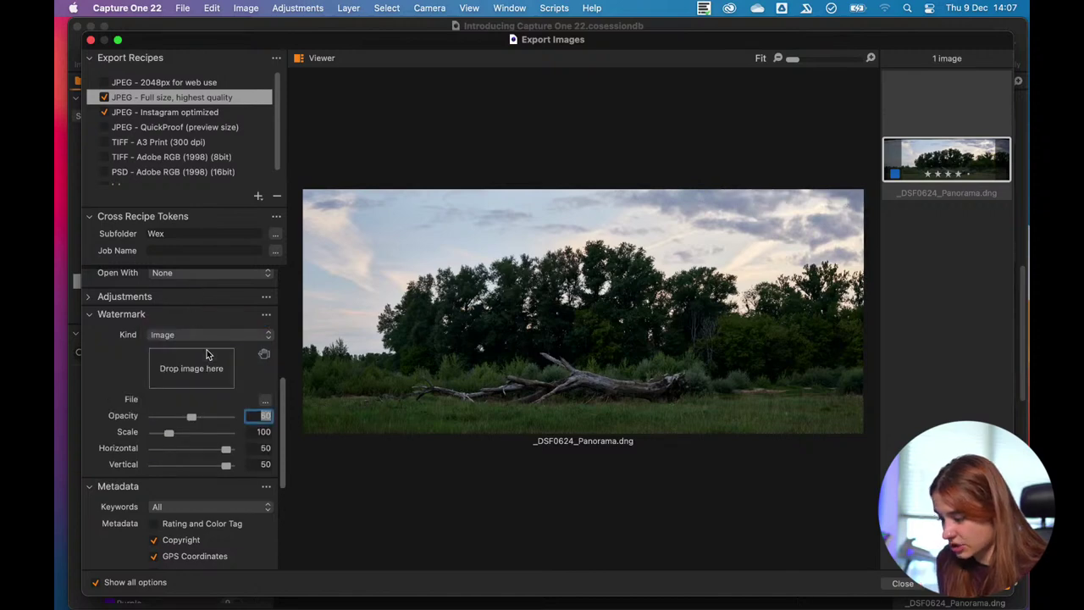
pyautogui.click(196, 335)
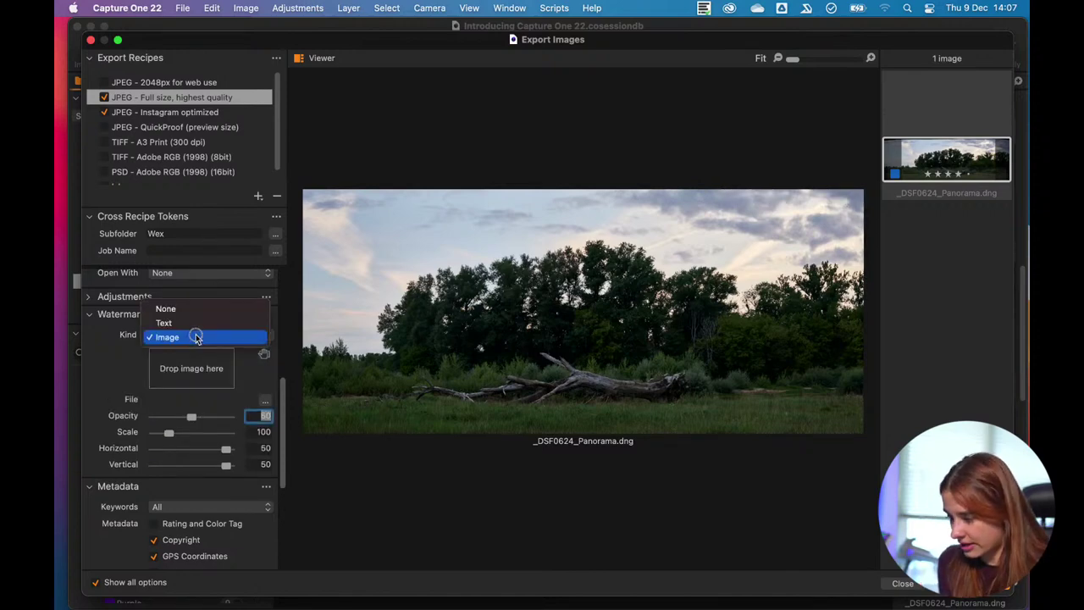
pyautogui.click(178, 309)
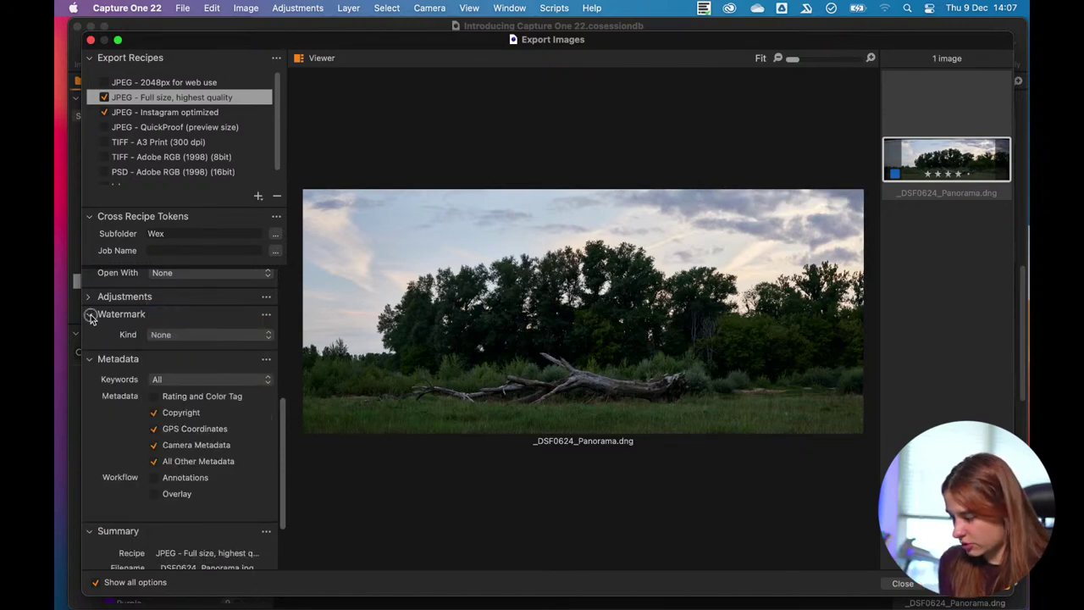
pyautogui.click(89, 315)
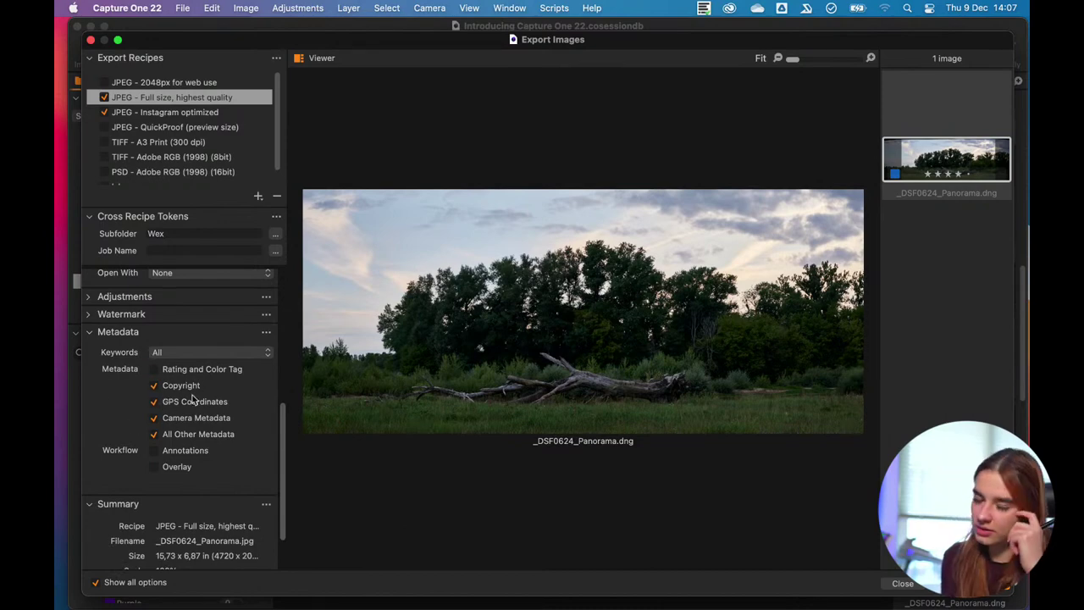
# - Compare the Instagram optimized and Full size recipe summaries, then export the panorama with both
pyautogui.click(89, 335)
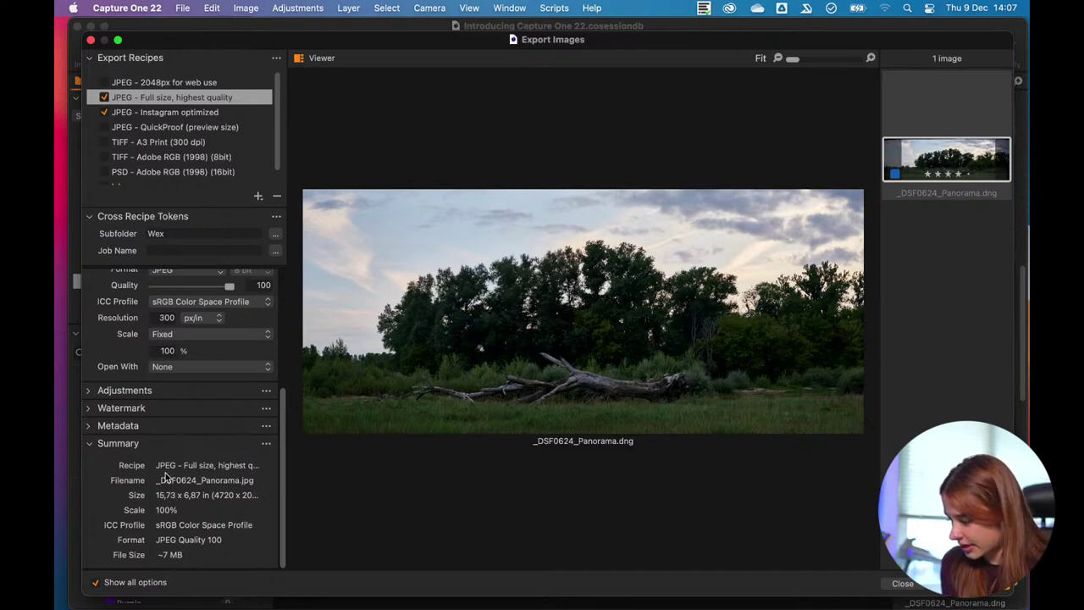
pyautogui.click(176, 113)
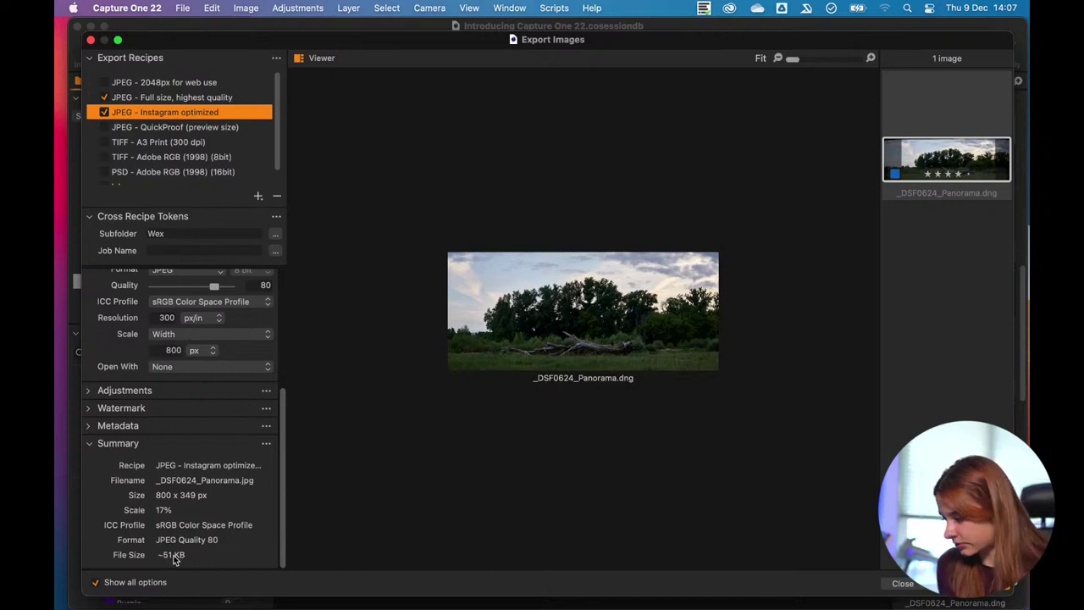
pyautogui.click(212, 99)
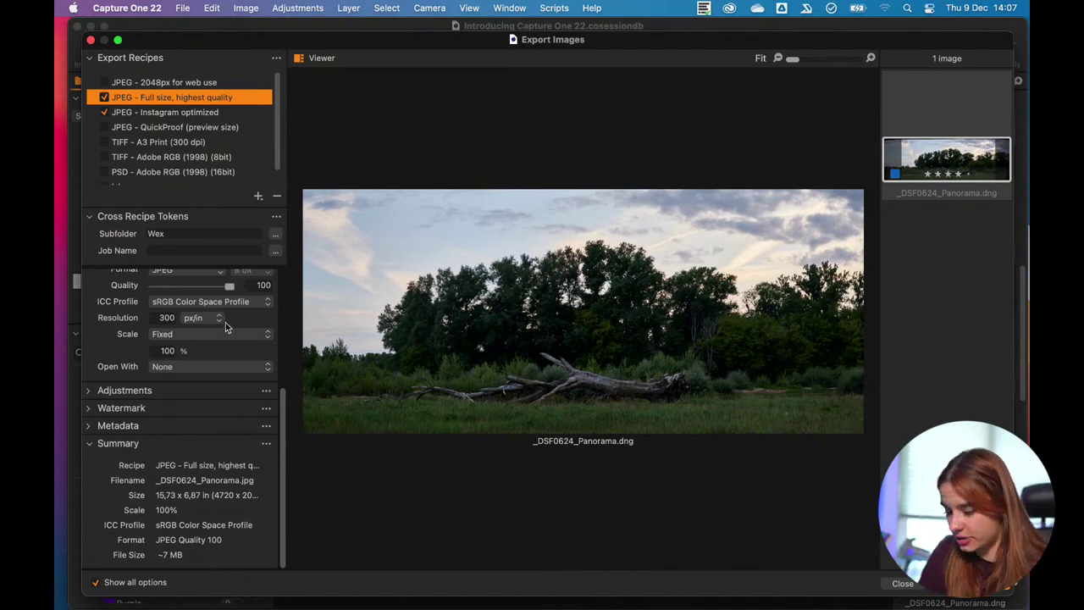
pyautogui.scroll(-1, 275, 126)
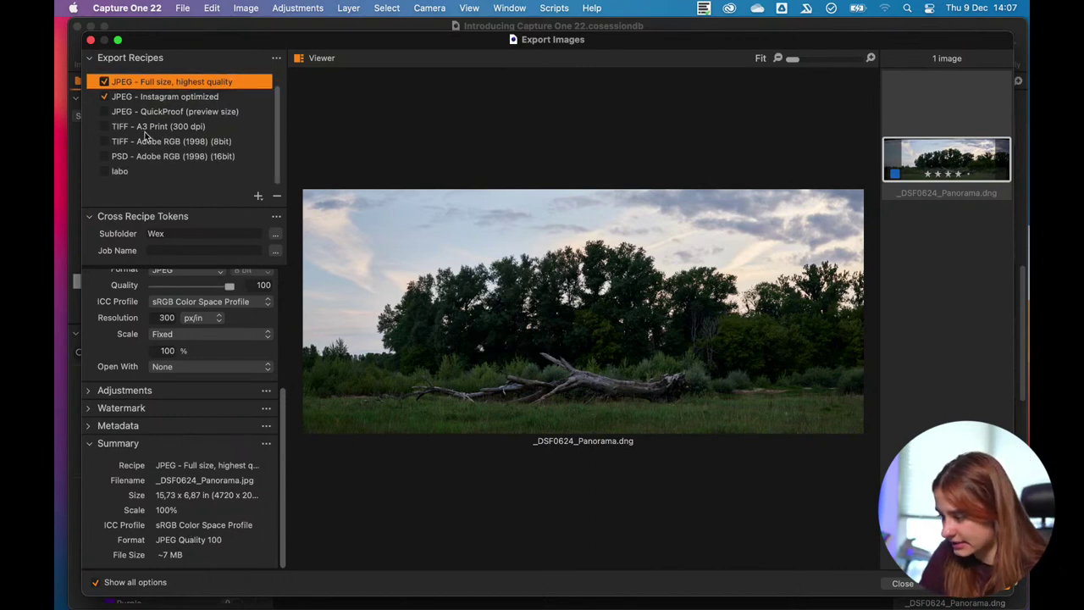
pyautogui.scroll(1, 270, 118)
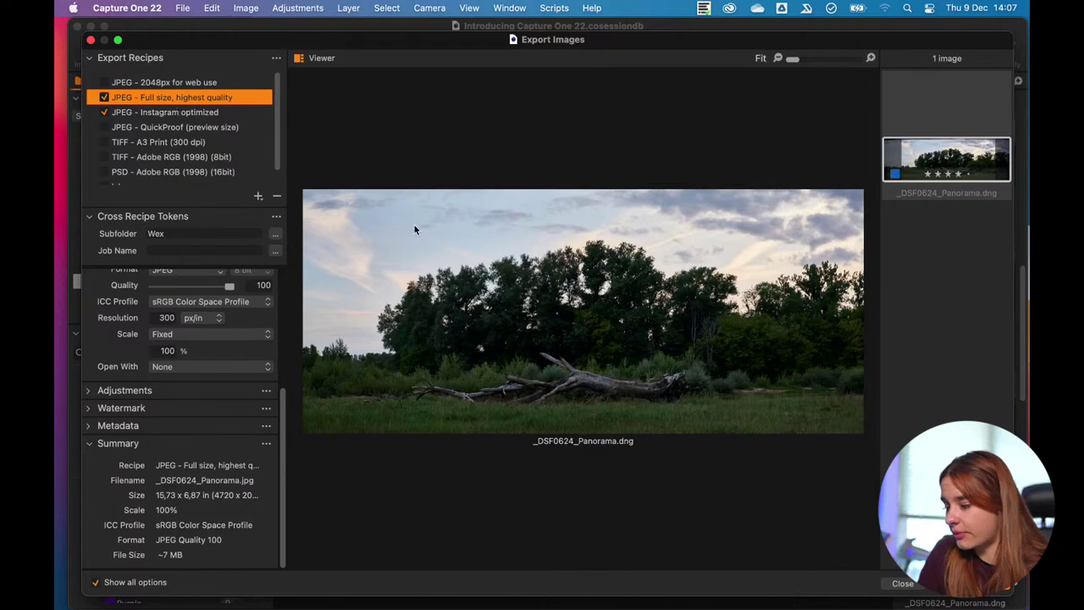
pyautogui.click(903, 584)
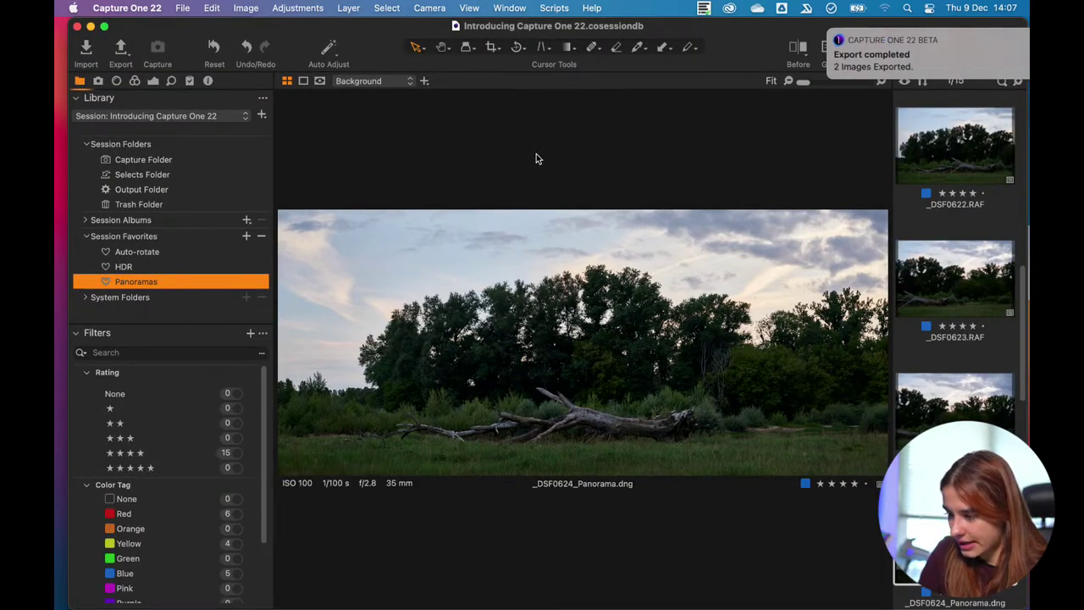
pyautogui.moveTo(839, 71)
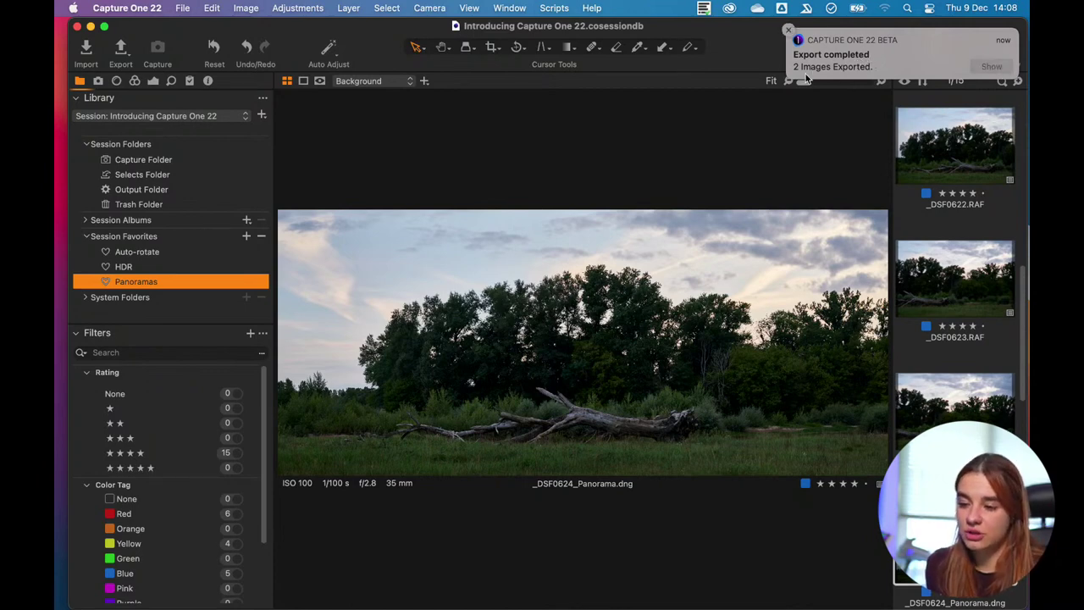
# - Show the exports in Finder and Quick Look the 9,5 MB full-size _DSF0624_Panorama.jpg on the Desktop
pyautogui.click(992, 68)
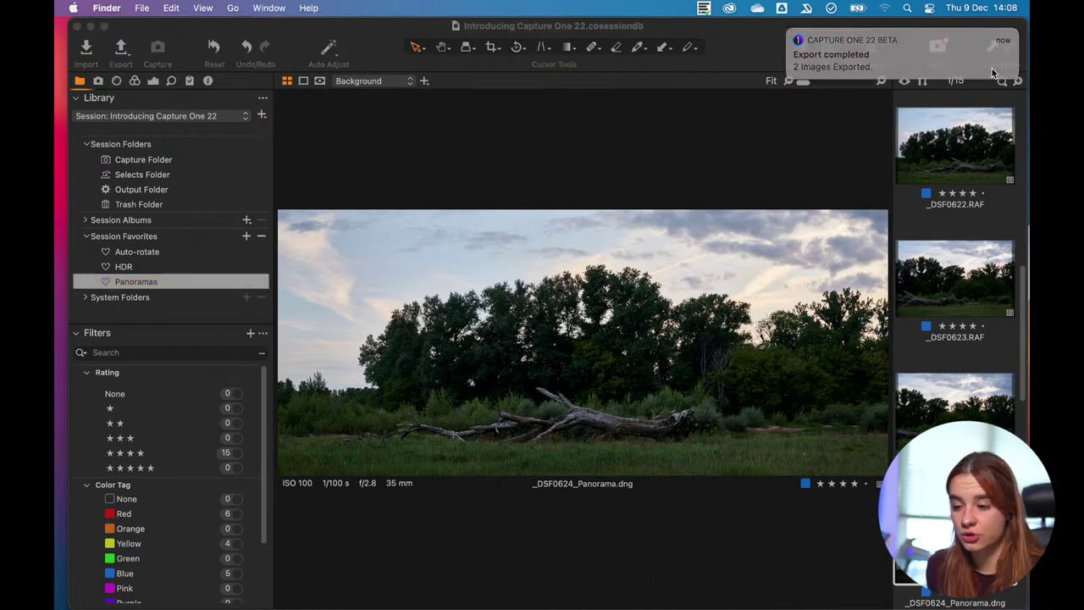
pyautogui.moveTo(398, 74); pyautogui.dragTo(571, 229)
pyautogui.click(365, 61)
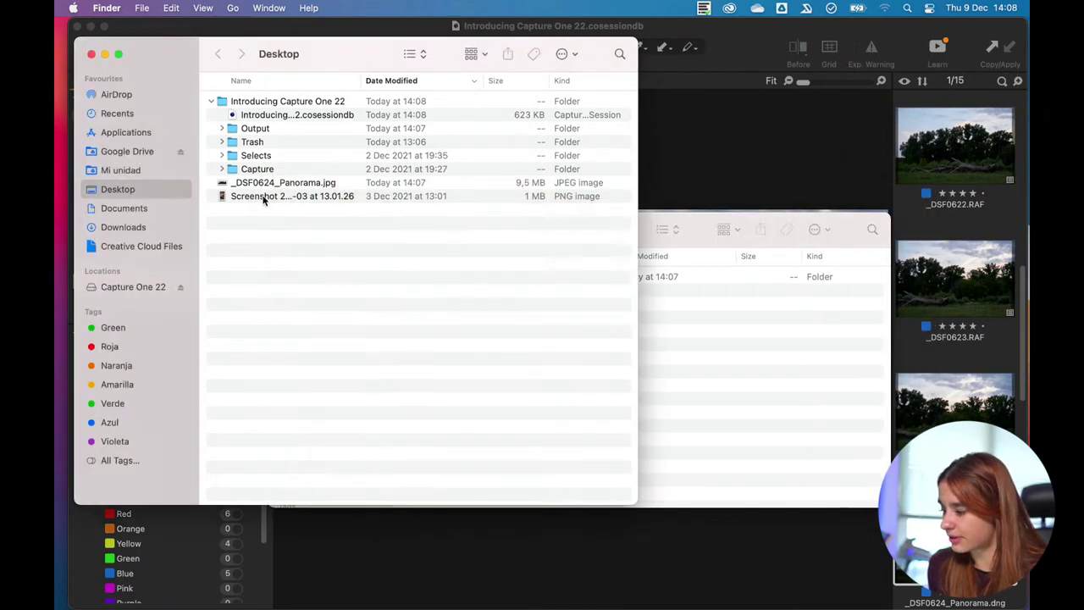
pyautogui.click(212, 101)
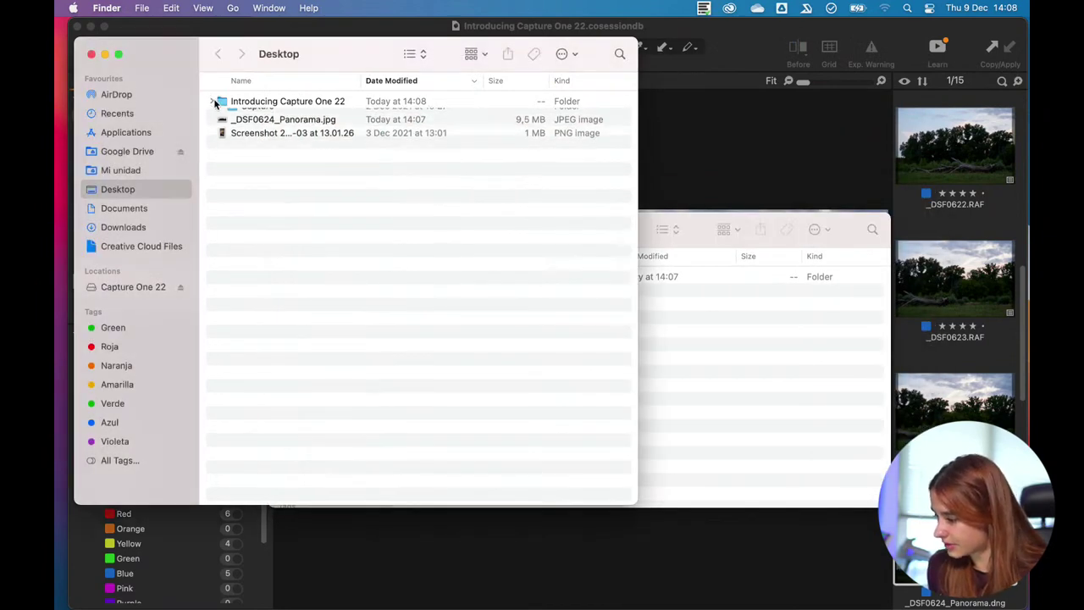
pyautogui.click(288, 116)
pyautogui.press('space')
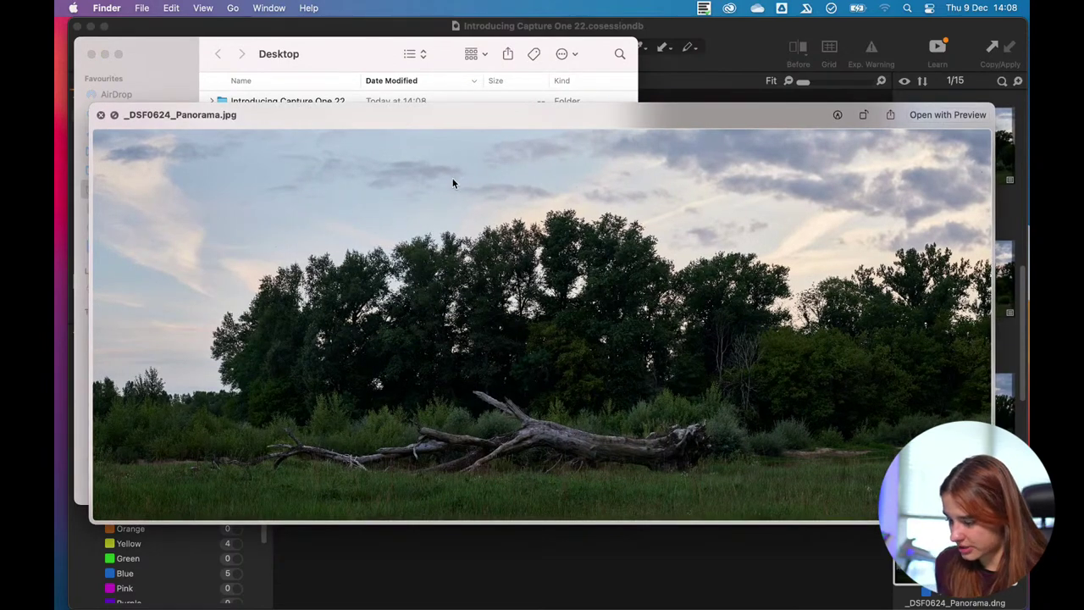
pyautogui.press('space')
# - Quick Look the 104 KB Instagram copy in Output/Instagram, then return to Capture One 22
pyautogui.click(659, 339)
pyautogui.doubleClick(415, 276)
pyautogui.click(417, 279)
pyautogui.press('space')
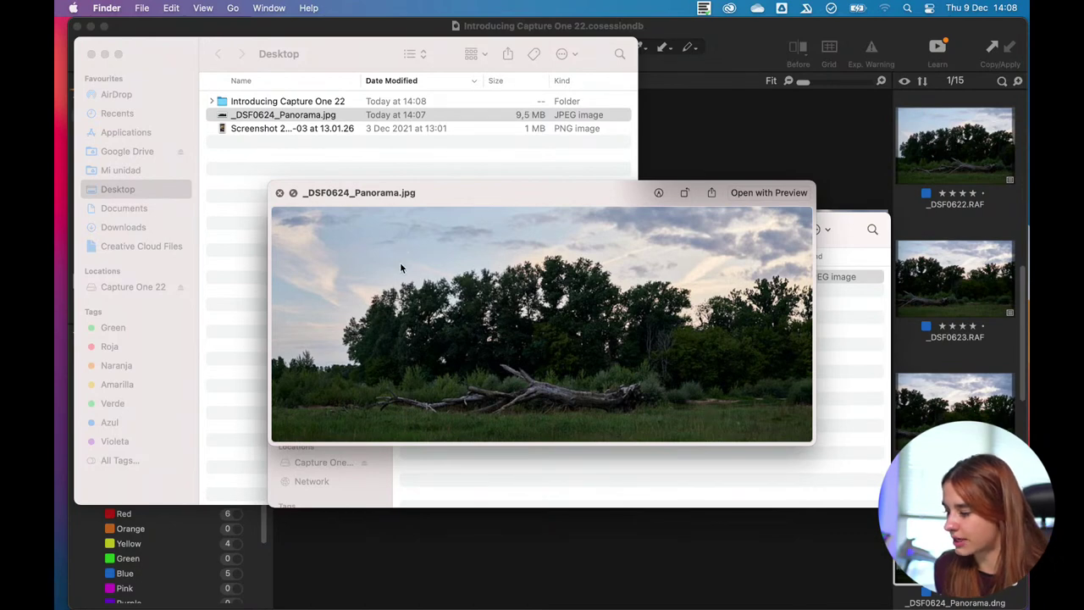
pyautogui.press('space')
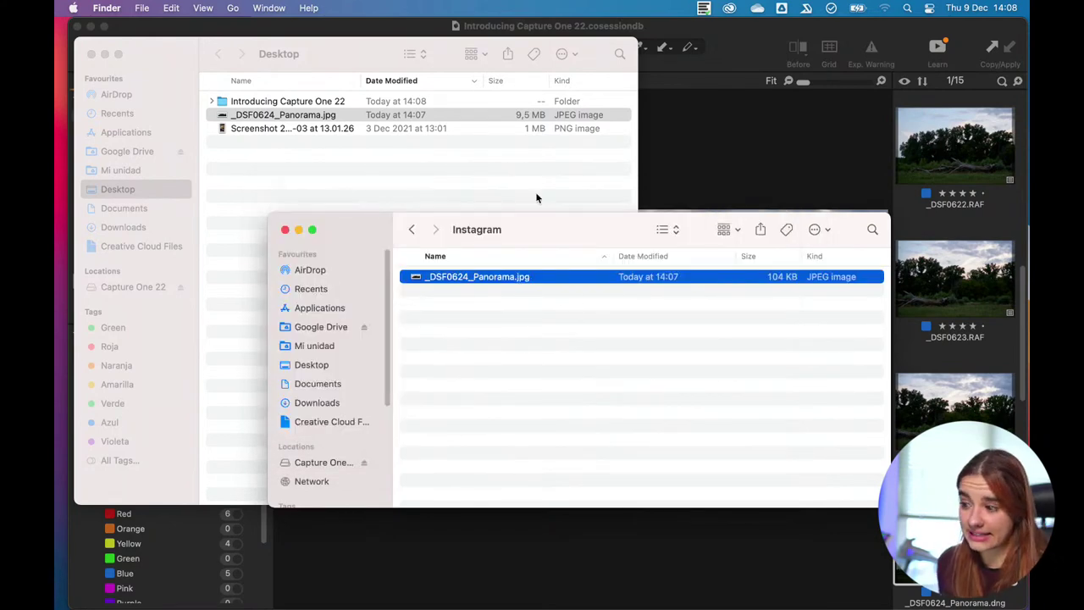
pyautogui.press('super+Tab')
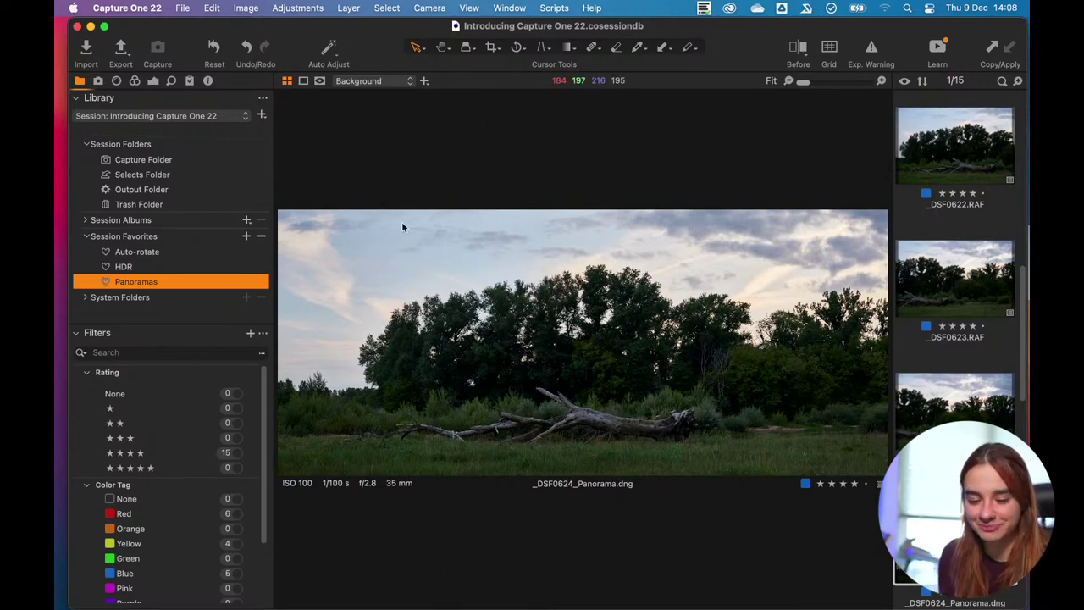
# - Float the Color Balance tool from the Color tab and hide the tool panel to widen the viewer
pyautogui.click(135, 81)
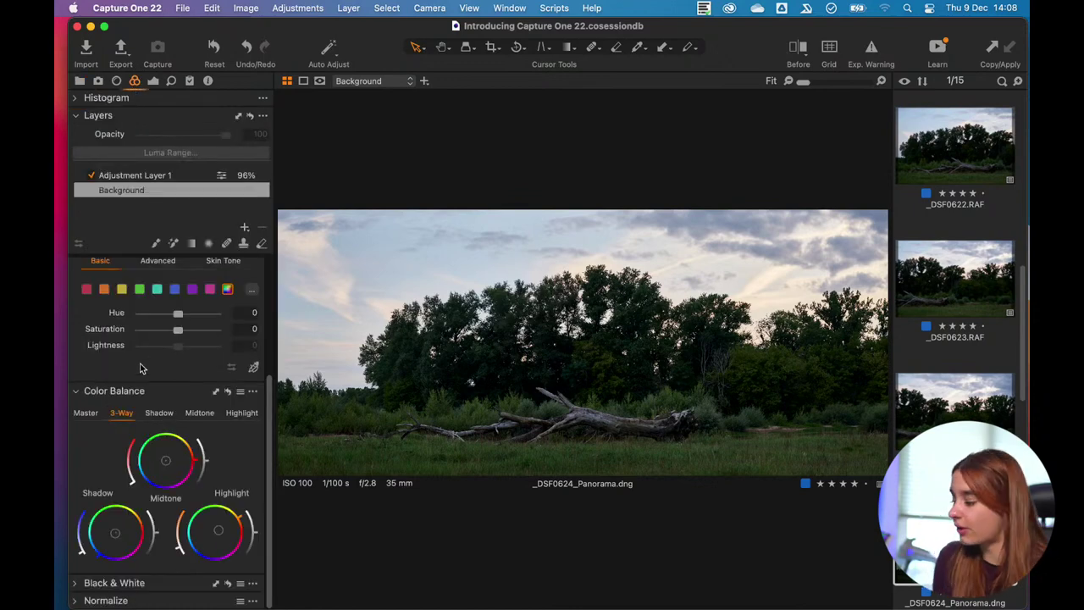
pyautogui.moveTo(165, 398); pyautogui.dragTo(205, 50)
pyautogui.press('super+t')
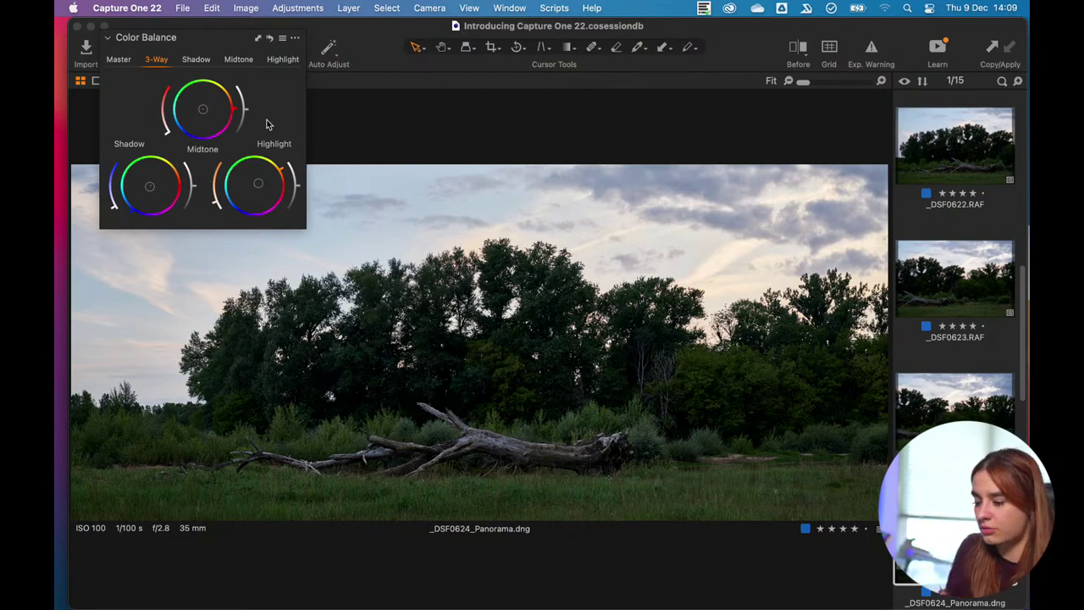
pyautogui.moveTo(222, 39); pyautogui.dragTo(201, 30)
# - Enlarge the floating Color Balance window, reset it, and push the Shadow wheel toward blue
pyautogui.moveTo(285, 219); pyautogui.dragTo(345, 257)
pyautogui.moveTo(252, 39); pyautogui.dragTo(228, 37)
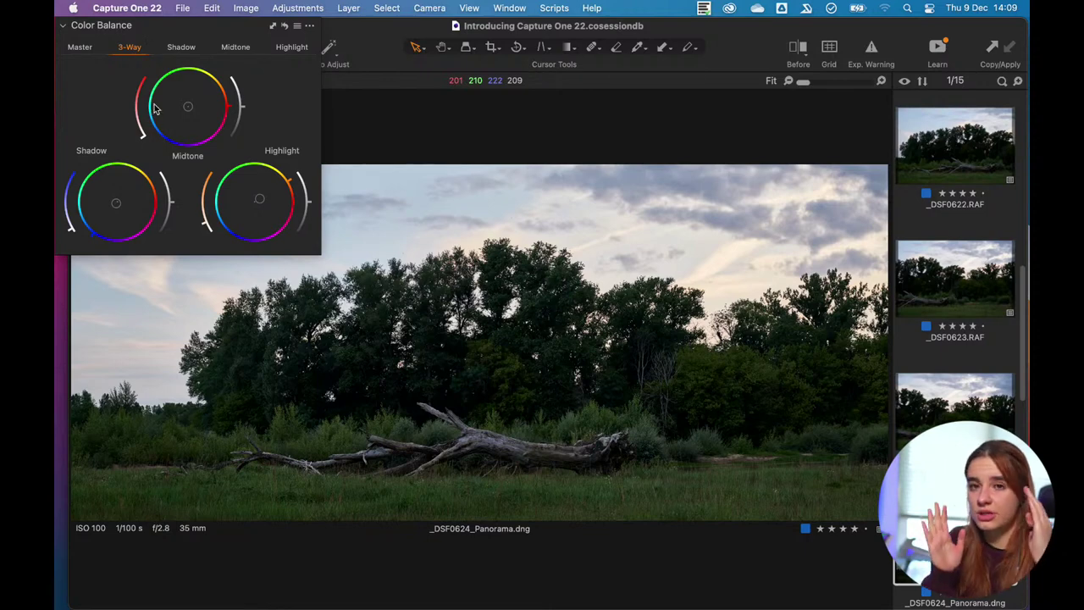
pyautogui.click(285, 27)
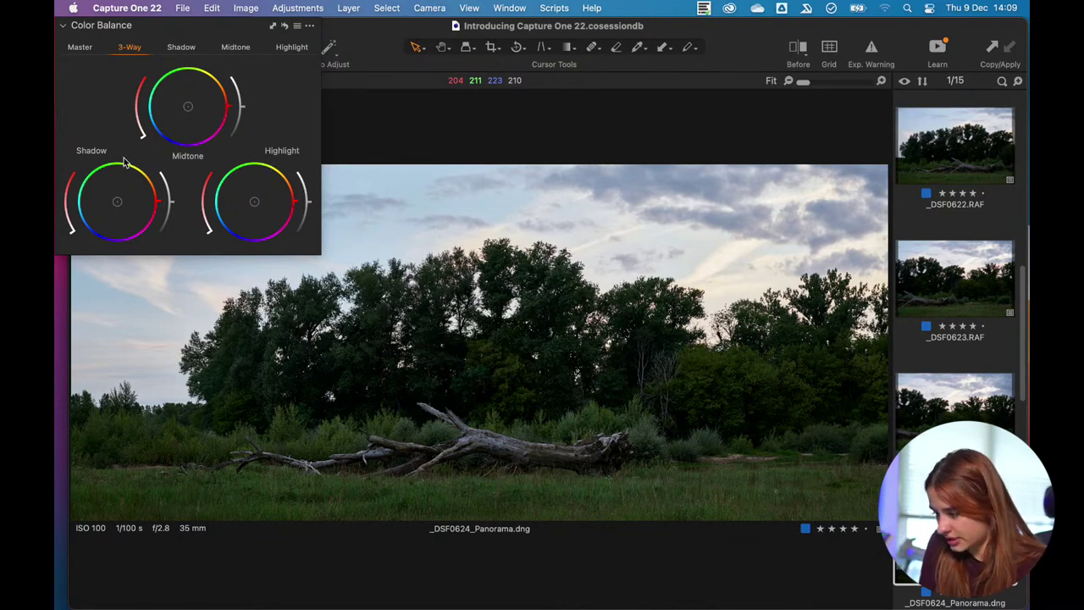
pyautogui.moveTo(90, 234); pyautogui.dragTo(79, 249)
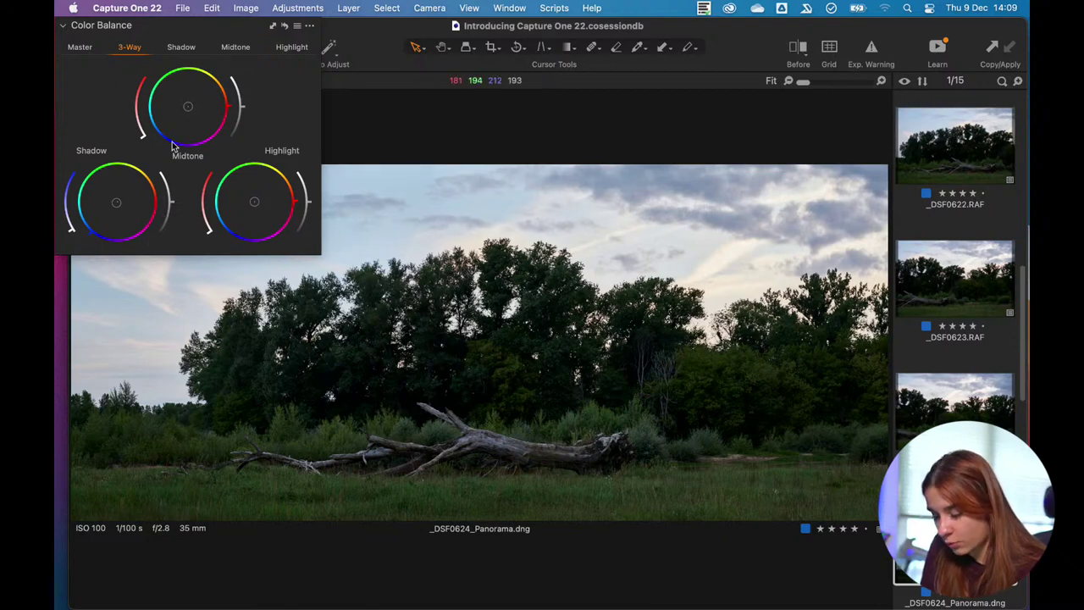
pyautogui.moveTo(117, 201); pyautogui.dragTo(99, 245)
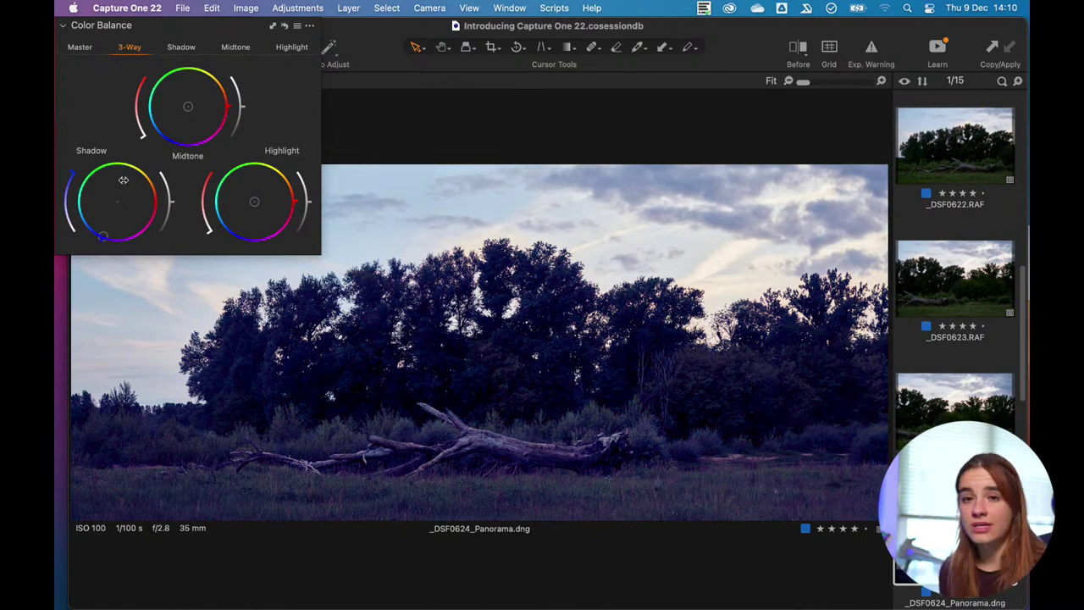
# - Recentre the Shadow wheel, trial a yellow Highlight tint, then return the highlights to neutral
pyautogui.moveTo(73, 176); pyautogui.dragTo(67, 224)
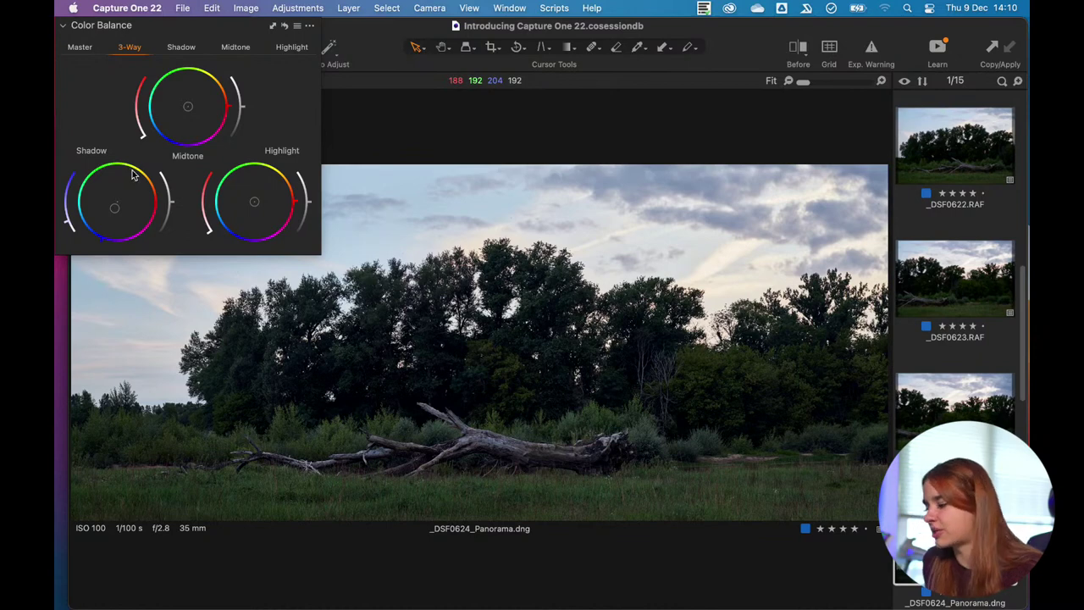
pyautogui.moveTo(254, 195)
pyautogui.mouseDown()
pyautogui.moveTo(267, 166)
pyautogui.moveTo(282, 167)
pyautogui.mouseUp()
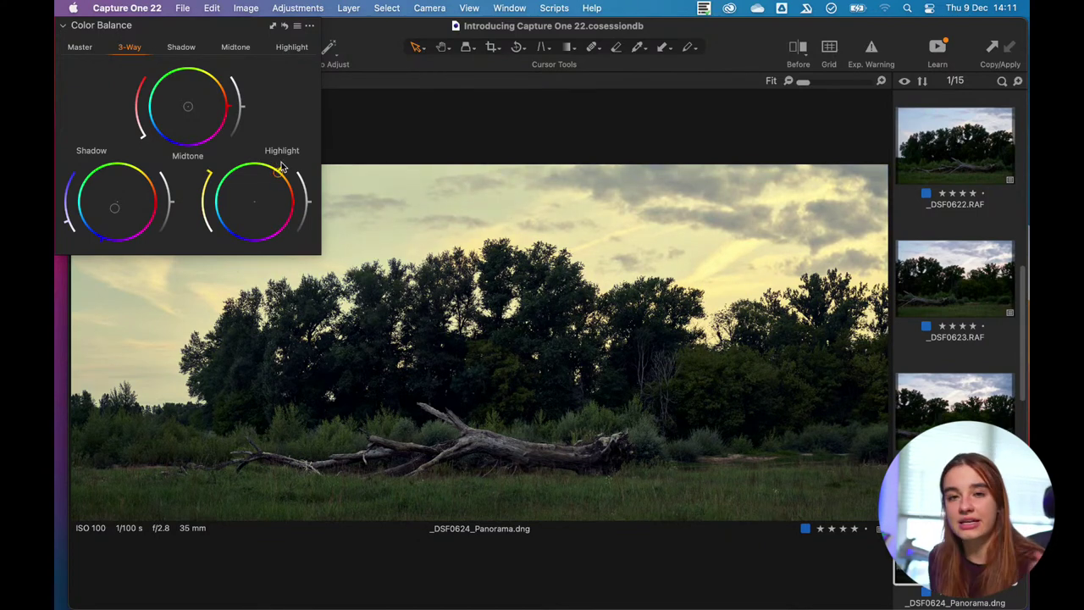
pyautogui.moveTo(276, 176)
pyautogui.mouseDown()
pyautogui.moveTo(301, 204)
pyautogui.moveTo(288, 248)
pyautogui.moveTo(237, 267)
pyautogui.moveTo(195, 245)
pyautogui.moveTo(183, 213)
pyautogui.moveTo(211, 173)
pyautogui.moveTo(233, 161)
pyautogui.moveTo(291, 161)
pyautogui.mouseUp()
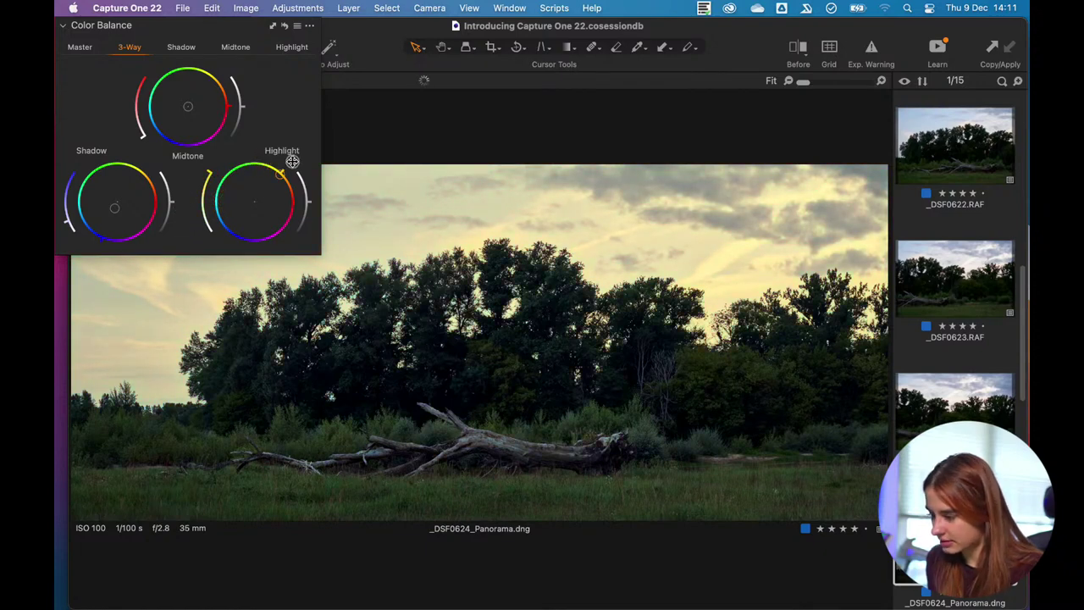
pyautogui.moveTo(298, 163)
pyautogui.mouseDown()
pyautogui.moveTo(198, 183)
pyautogui.moveTo(189, 243)
pyautogui.moveTo(200, 254)
pyautogui.moveTo(203, 222)
pyautogui.mouseUp()
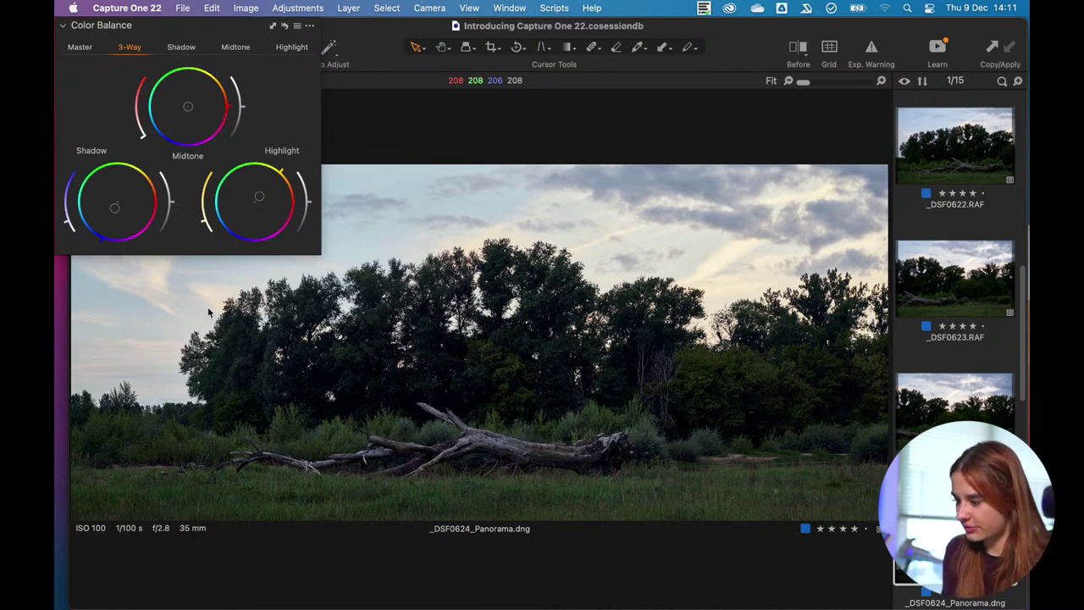
# - Reset the shadow and highlight wheels, undo, lower the shadow lightness, then reset again
pyautogui.click(285, 26)
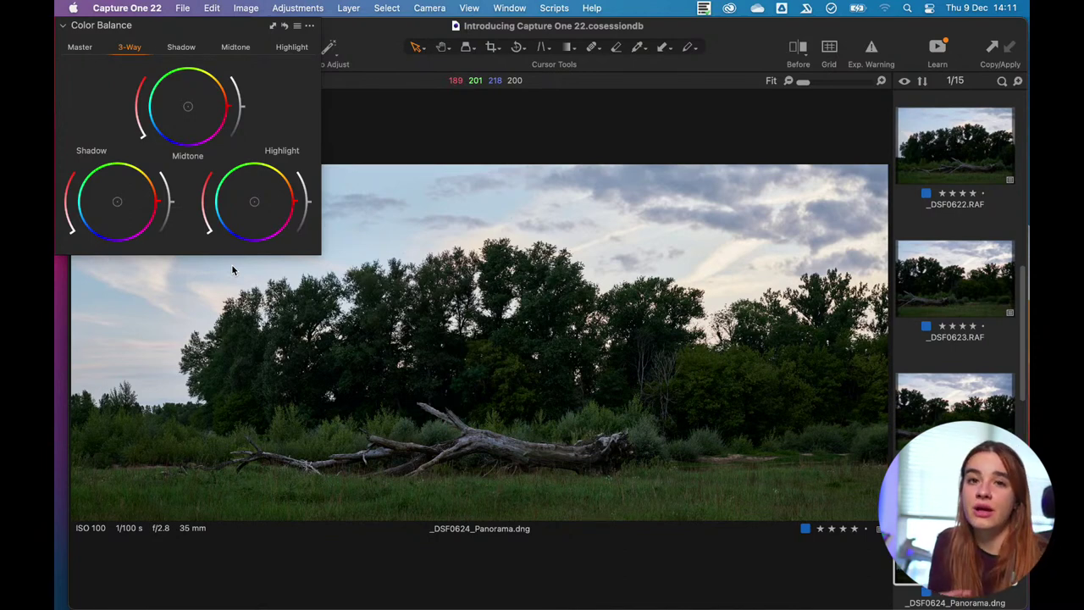
pyautogui.press('super+z')
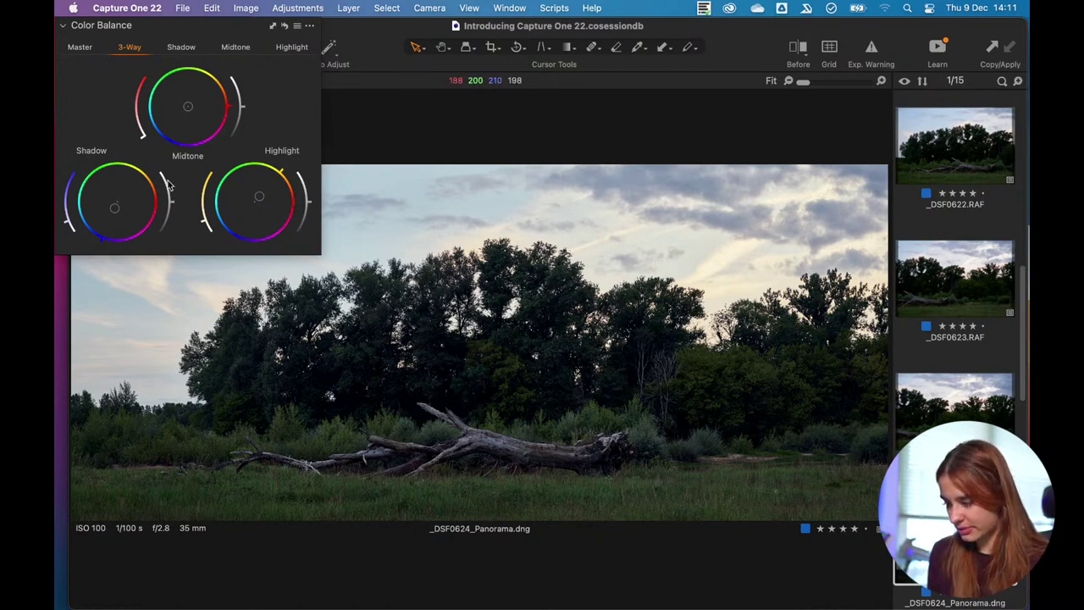
pyautogui.moveTo(173, 208)
pyautogui.mouseDown()
pyautogui.moveTo(182, 196)
pyautogui.moveTo(172, 196)
pyautogui.mouseUp()
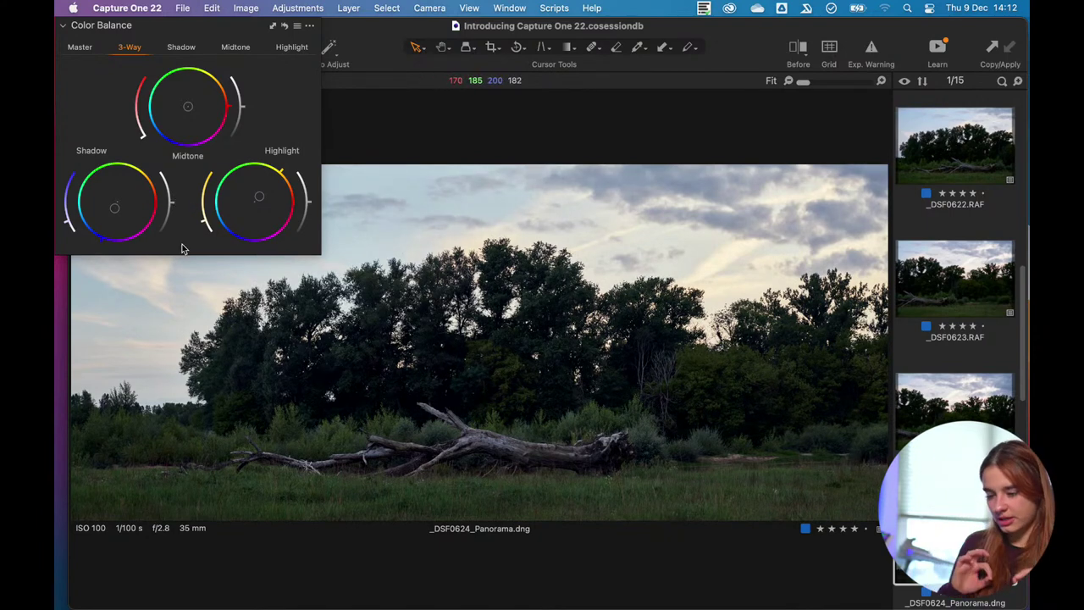
pyautogui.click(285, 26)
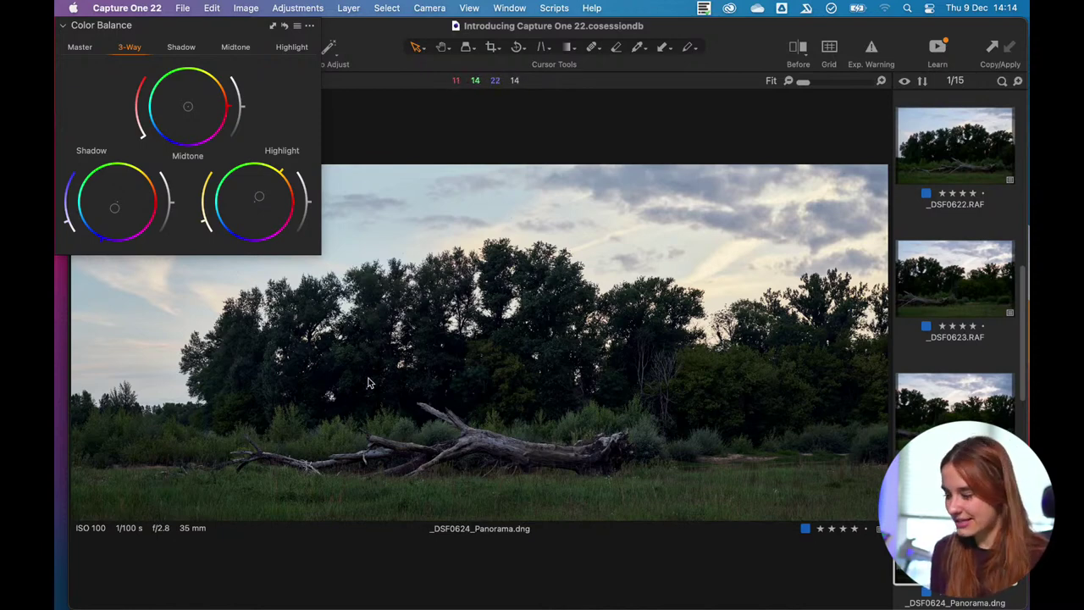
# - Switch Color Balance to the single Master wheel and shift the floating panel right
pyautogui.click(81, 47)
pyautogui.moveTo(127, 25); pyautogui.dragTo(227, 24)
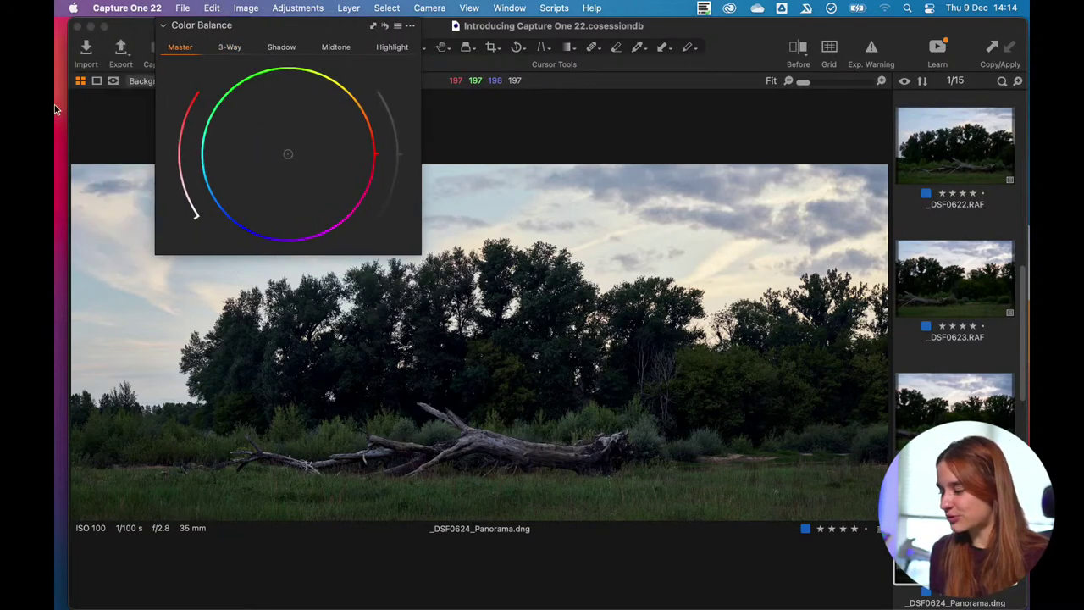